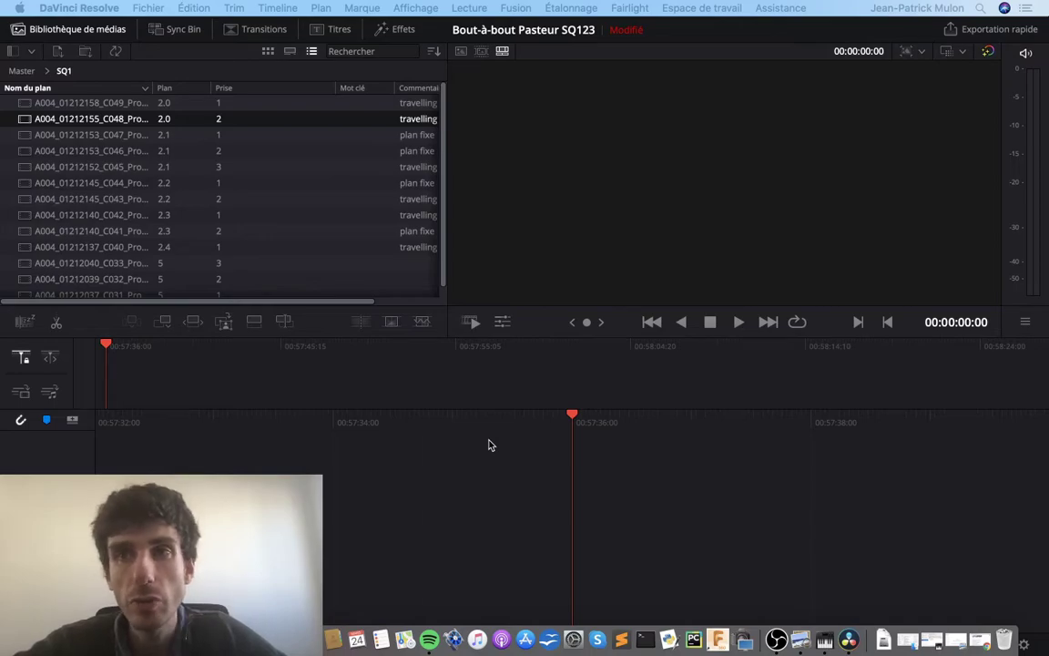
Scrub through clips C048 and C049 in the source viewer, finishing on C048 near 25 seconds.
left_click(132, 103)
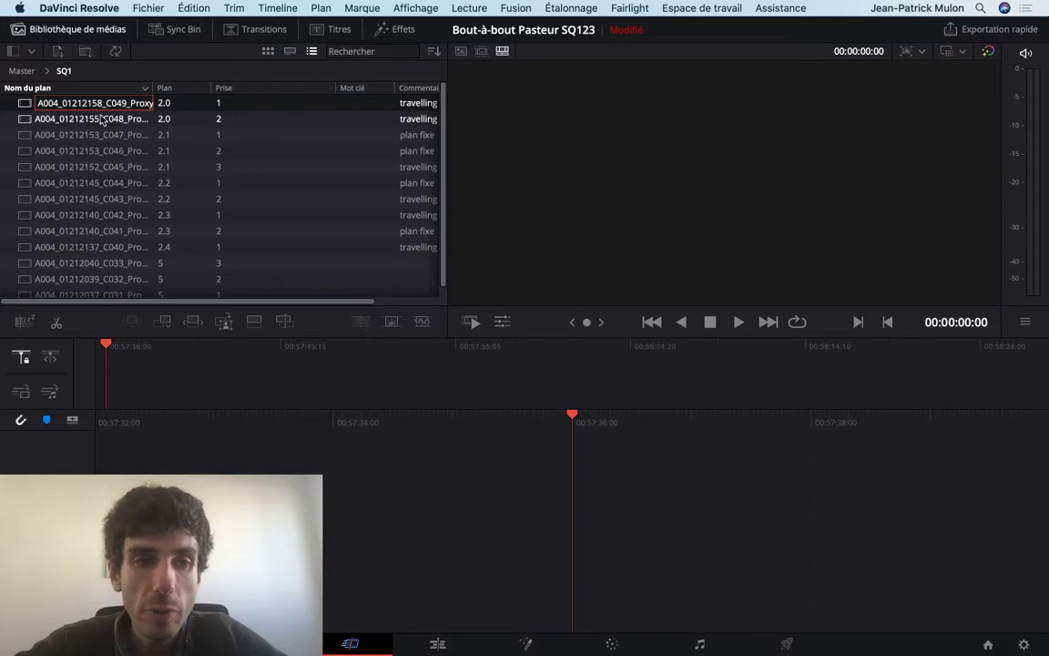
left_click(102, 118)
left_click_drag(577, 287, 736, 293)
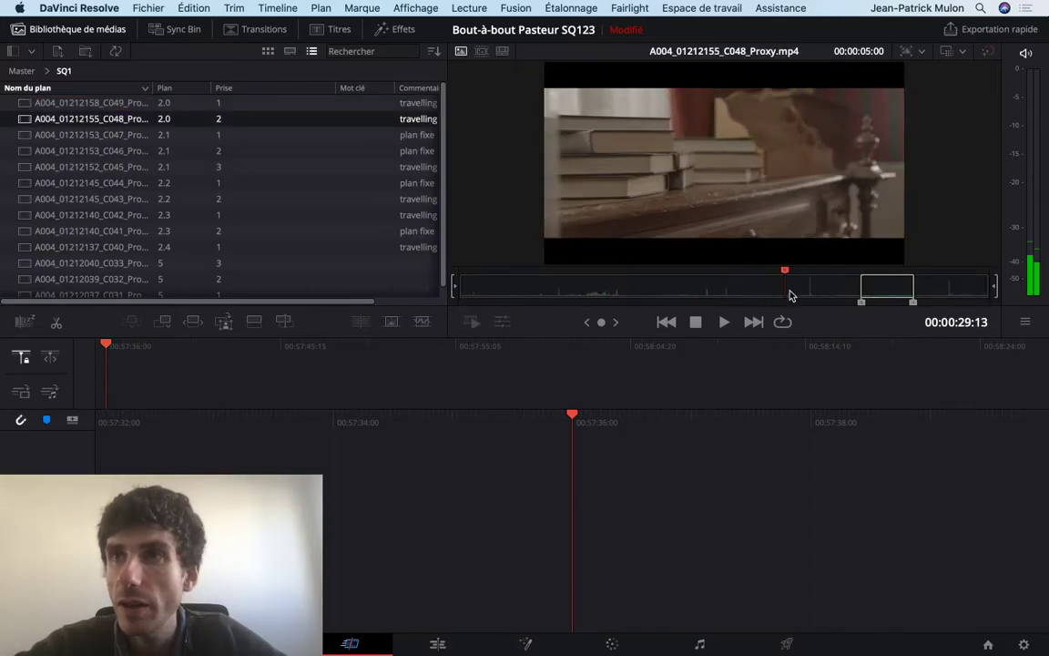
left_click_drag(735, 293, 722, 301)
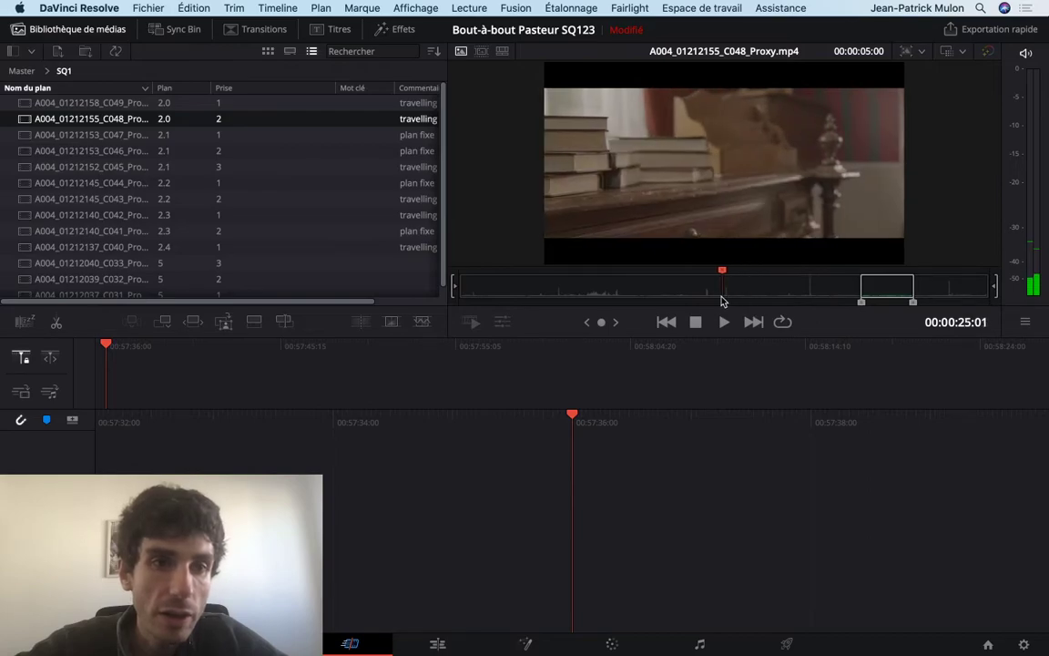
left_click(27, 106)
left_click(815, 293)
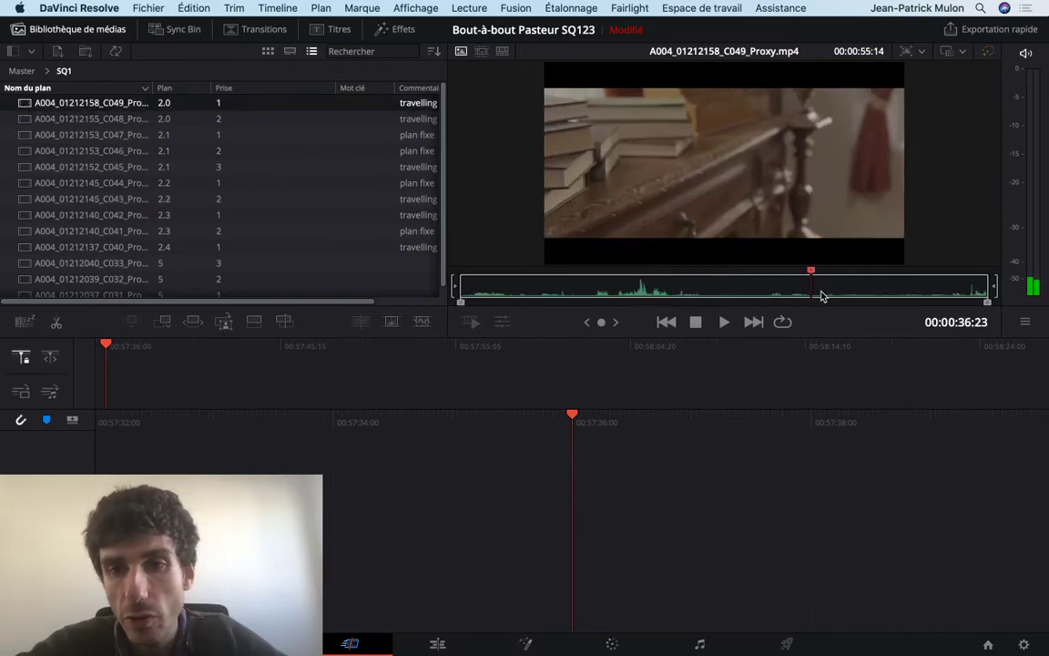
mouse_move(821, 296)
left_mouse_down()
mouse_move(588, 284)
mouse_move(768, 305)
left_mouse_up()
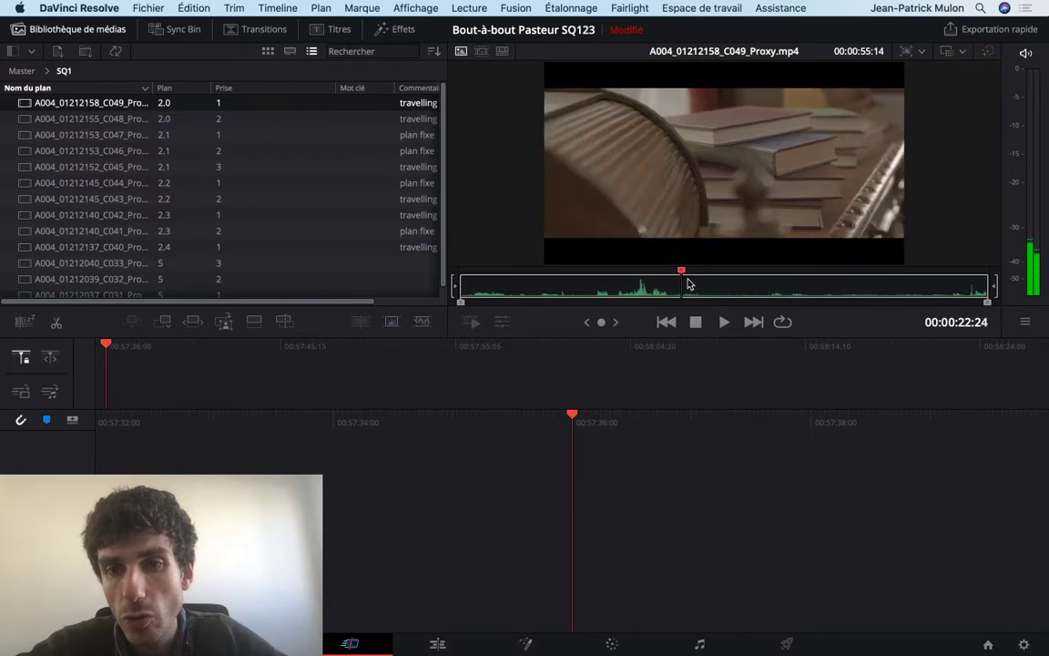
key("Down")
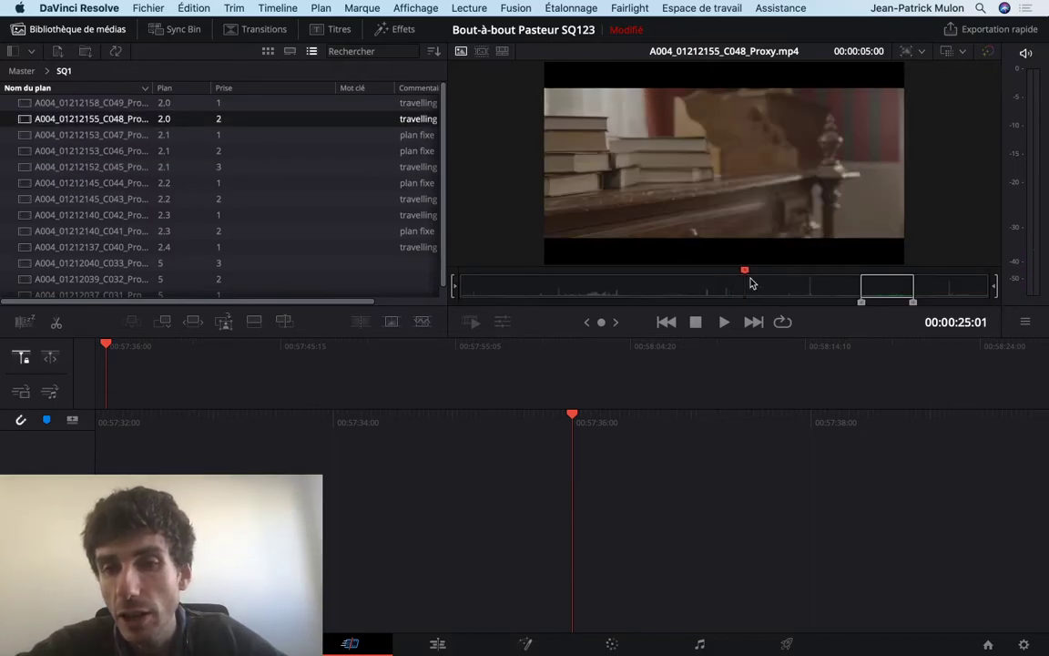
mouse_move(703, 286)
left_mouse_down()
mouse_move(734, 270)
mouse_move(846, 289)
mouse_move(758, 295)
mouse_move(818, 288)
mouse_move(929, 303)
mouse_move(879, 289)
left_mouse_up()
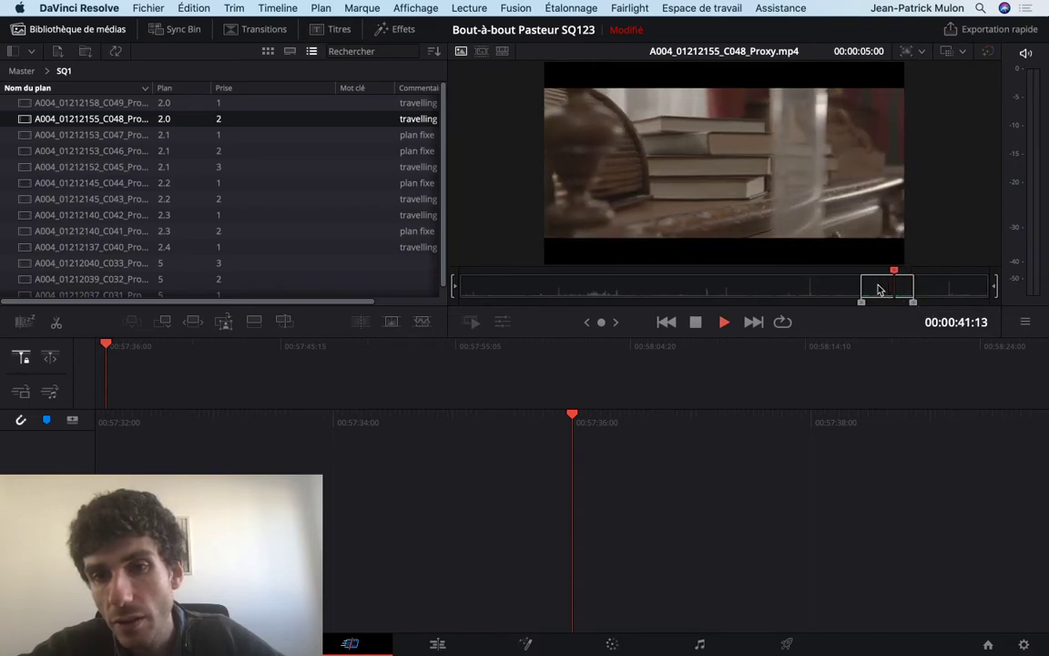
Stop C048 playback and scrub to about 38 seconds so the marked range reads 00:00:03:15.
key("space")
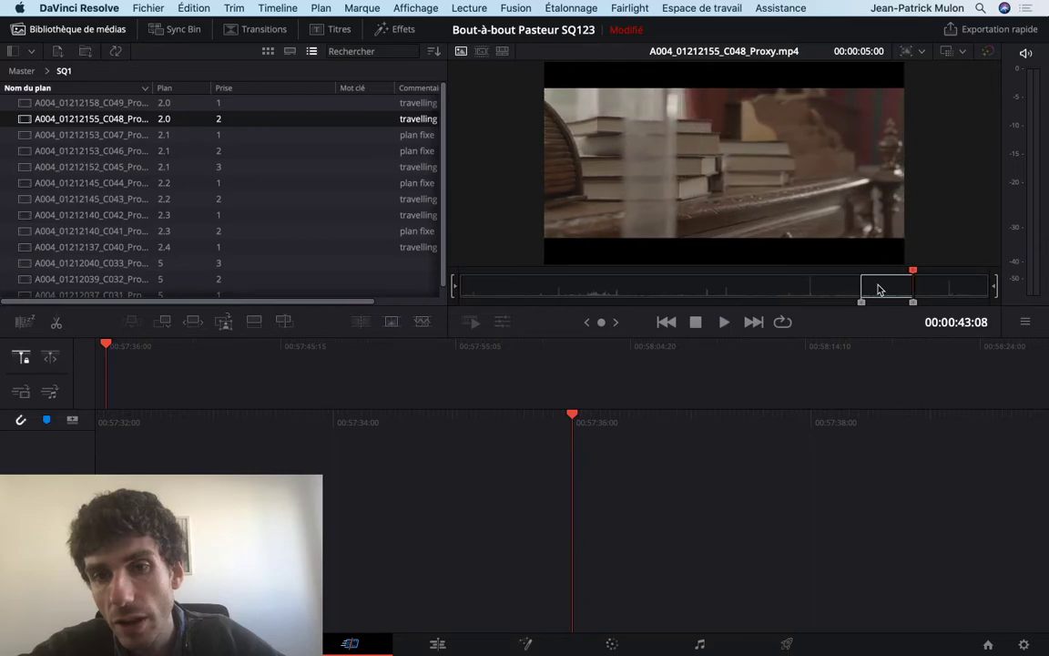
mouse_move(891, 291)
left_mouse_down()
mouse_move(861, 290)
mouse_move(903, 293)
mouse_move(867, 300)
mouse_move(912, 297)
left_mouse_up()
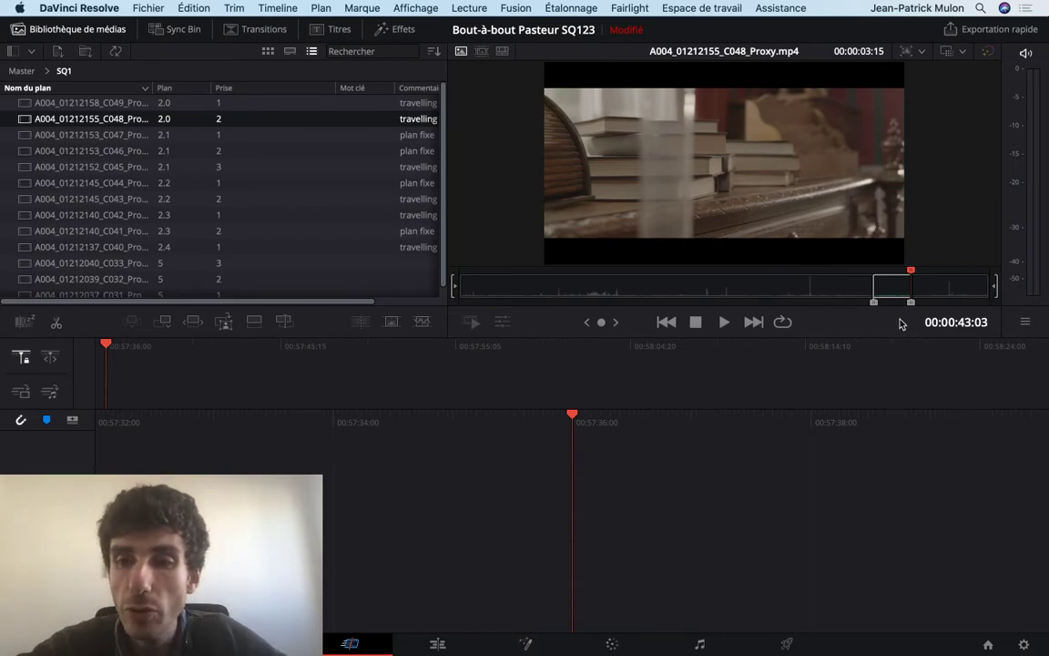
left_click_drag(913, 274, 909, 275)
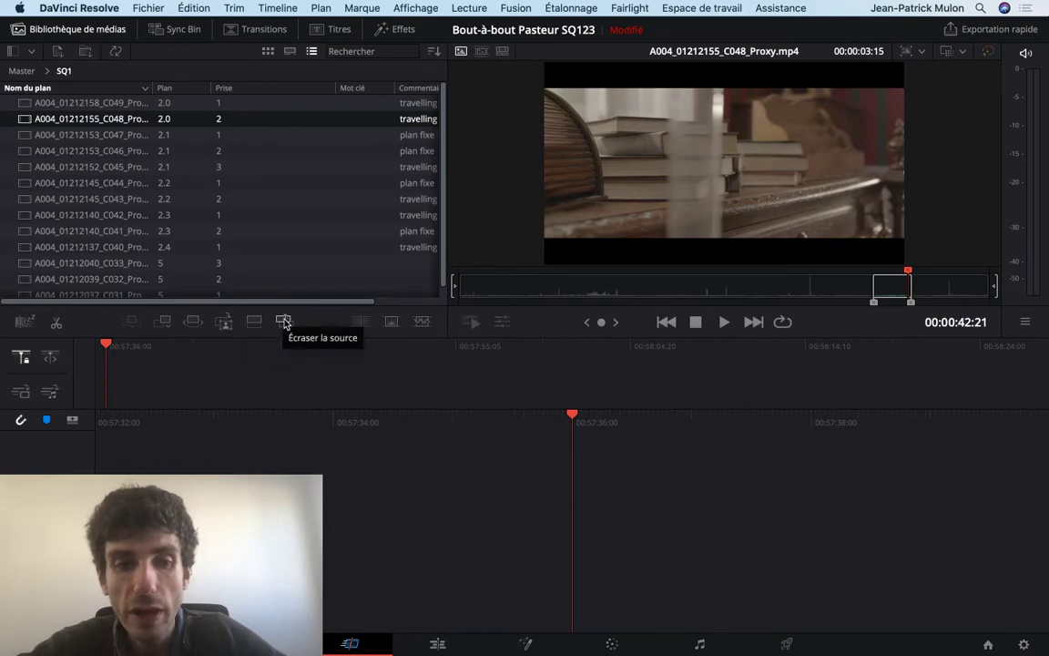
Append the marked C048 range to Timeline 1, play it back, then load clip C046.
left_click(165, 322)
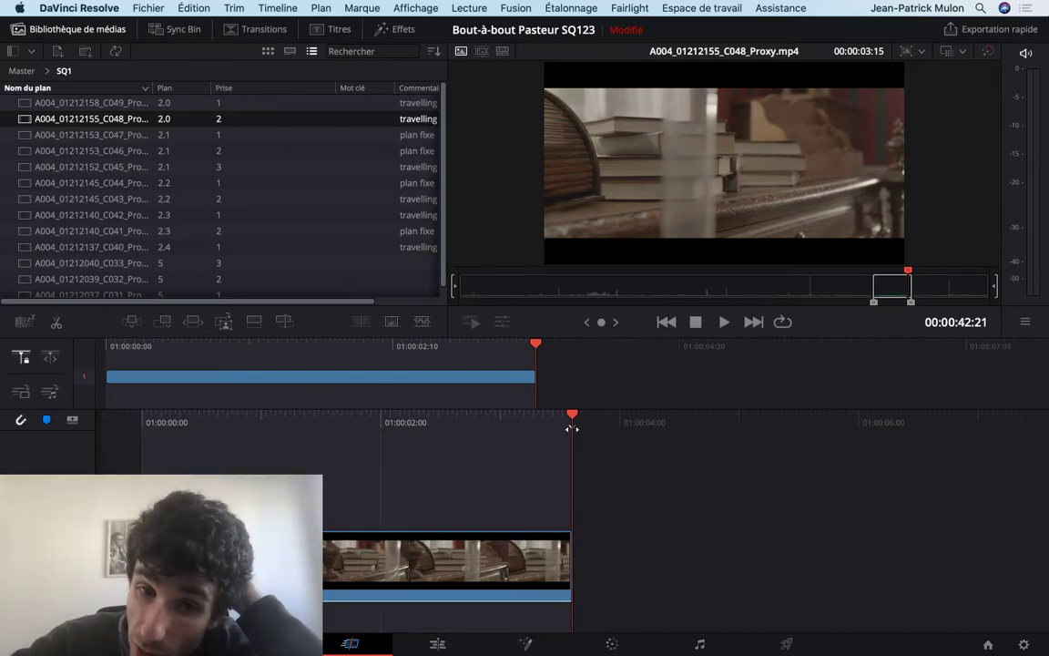
left_click(572, 428)
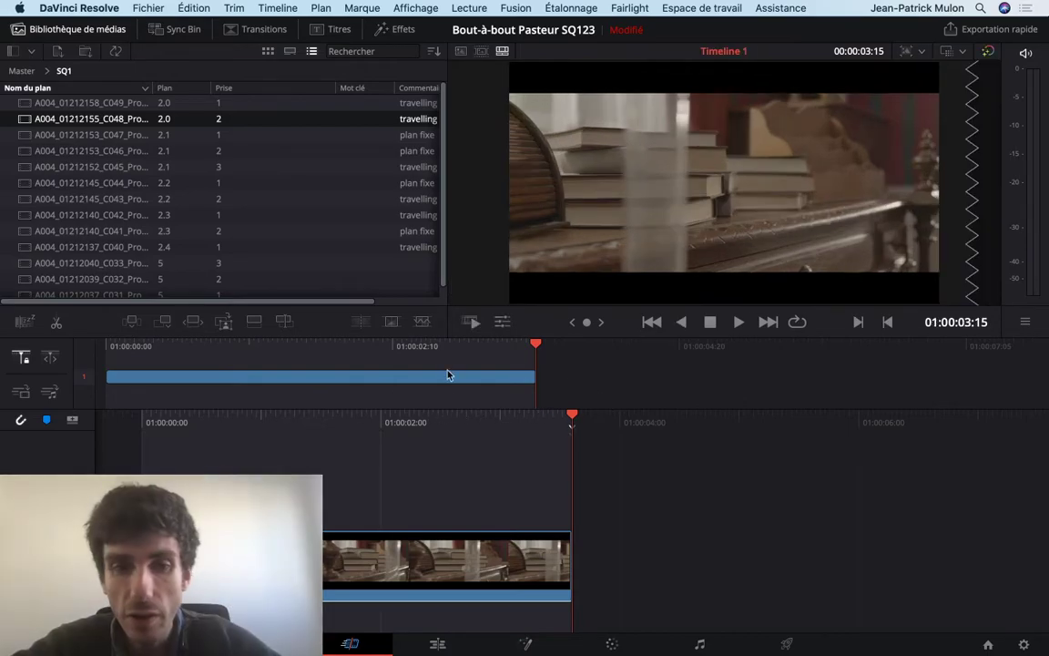
left_click(402, 346)
key("space")
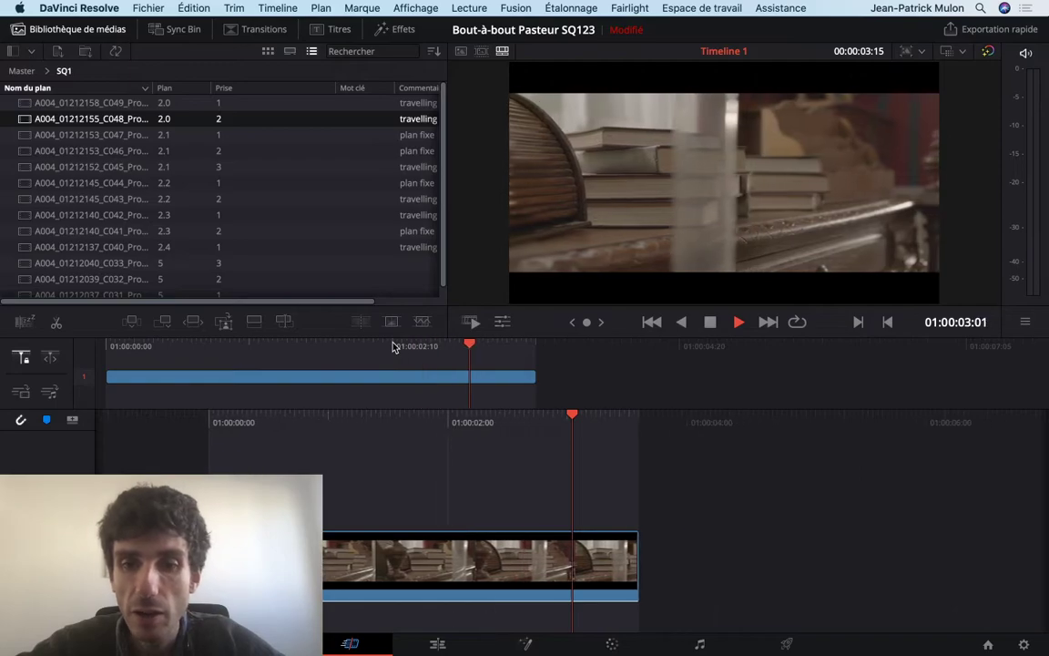
left_click(23, 136)
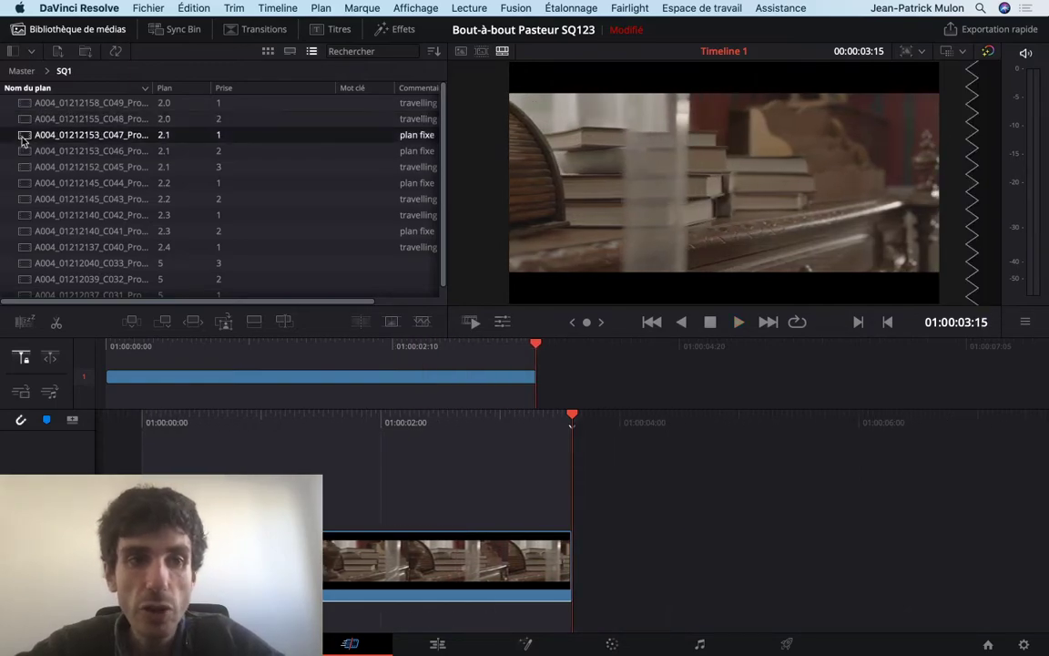
left_click(27, 152)
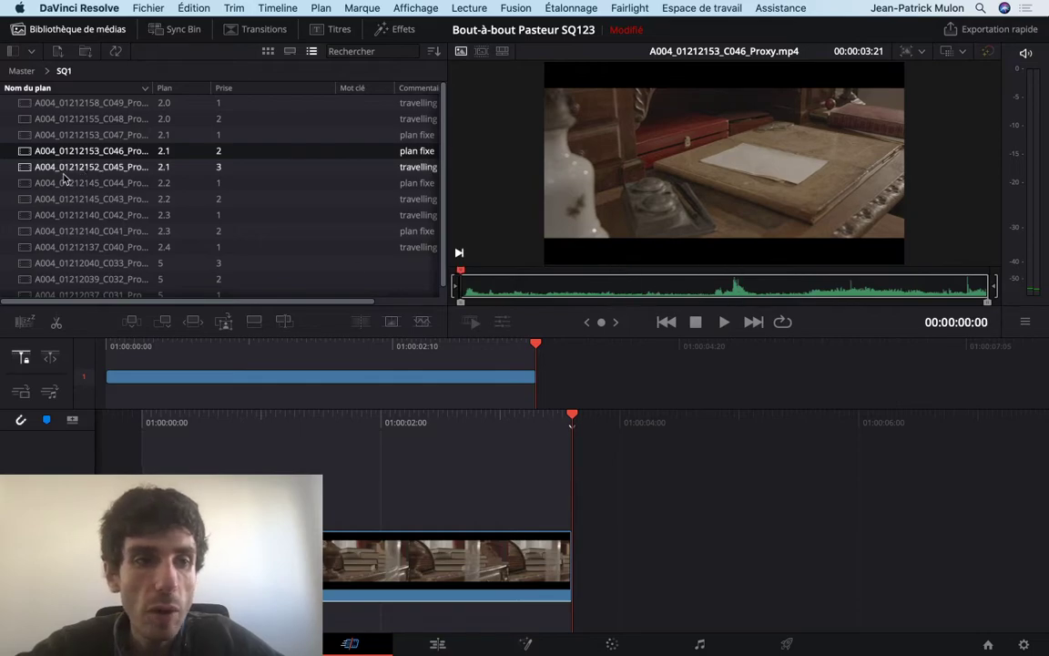
Load clip C045 and mark a 00:00:04:22 range with its out point at 32:07.
left_click(23, 169)
mouse_move(574, 301)
left_mouse_down()
mouse_move(734, 307)
mouse_move(668, 302)
left_mouse_up()
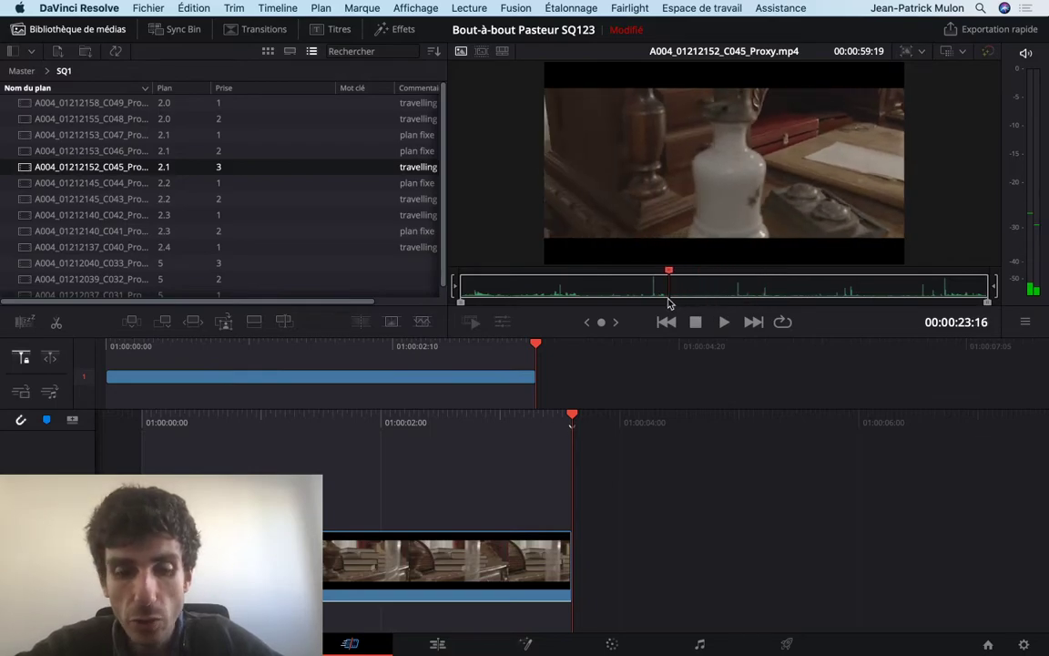
key("i")
key("space")
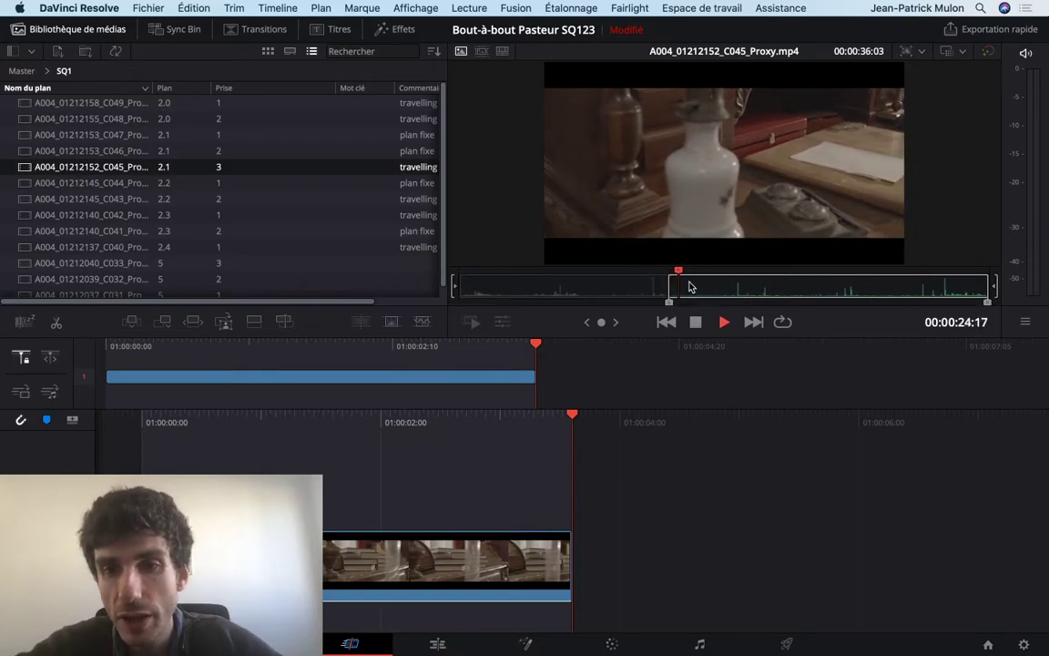
left_click_drag(689, 289, 702, 290)
key("space")
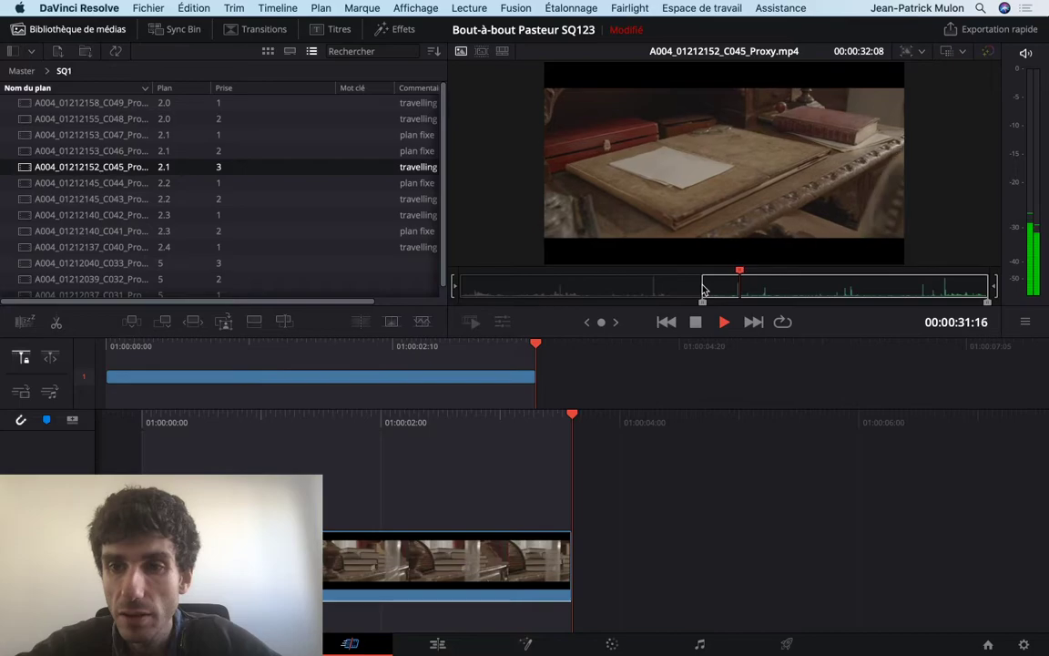
key("space")
key("o")
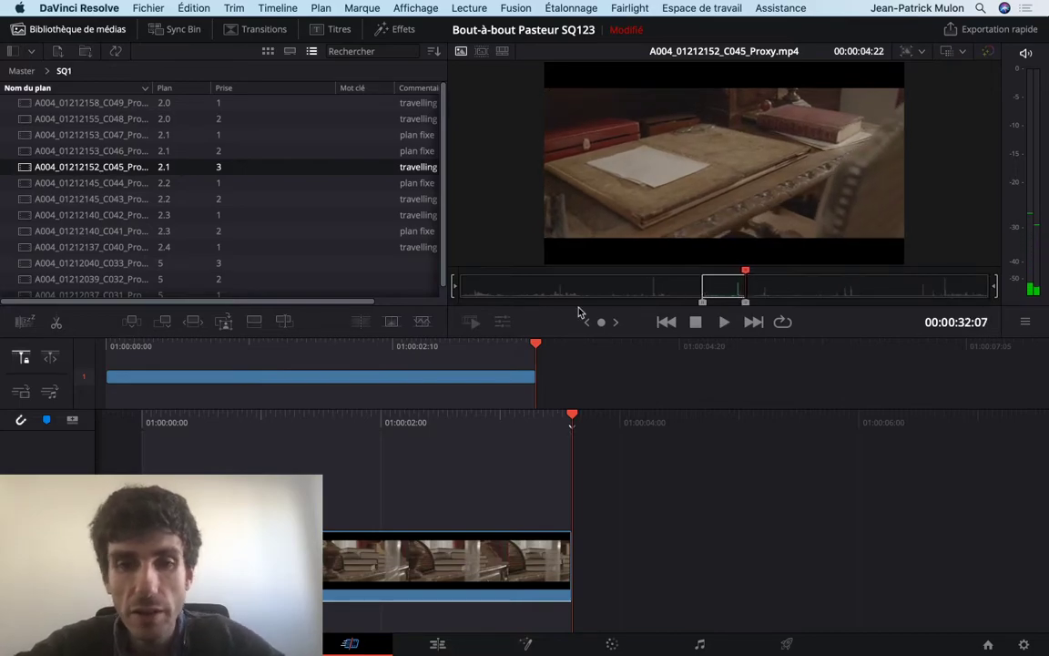
Append the marked C045 section to Timeline 1 after the first shot.
left_click(165, 326)
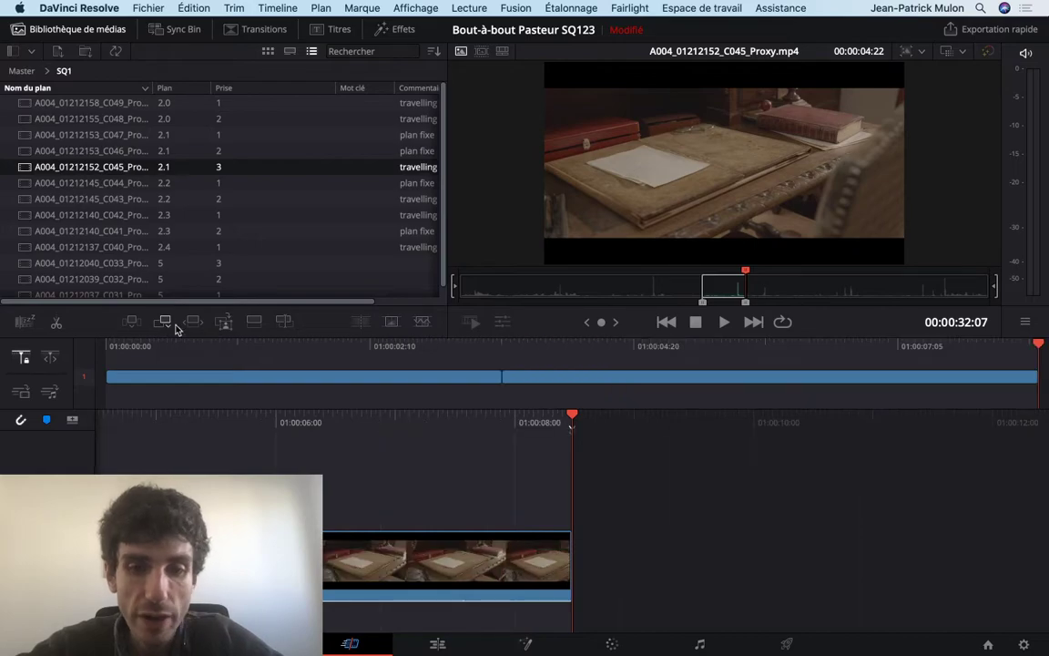
left_click(246, 364)
key("Right")
key("Right")
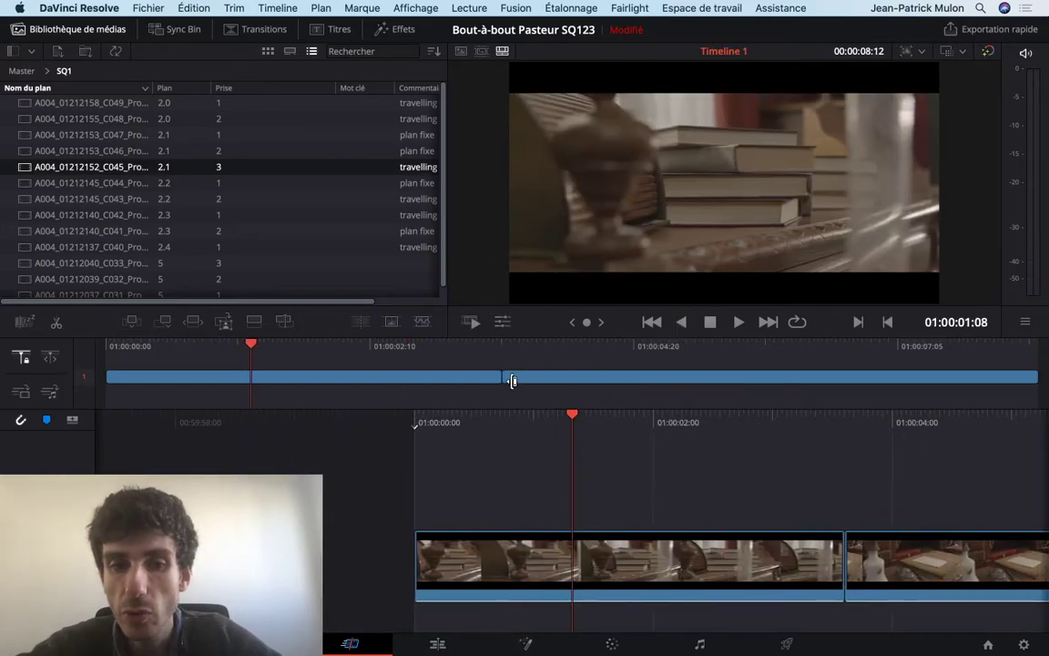
Play across the cut, trim the C045 shot's end to 03:22, and load clip C044.
left_click(444, 346)
key("space")
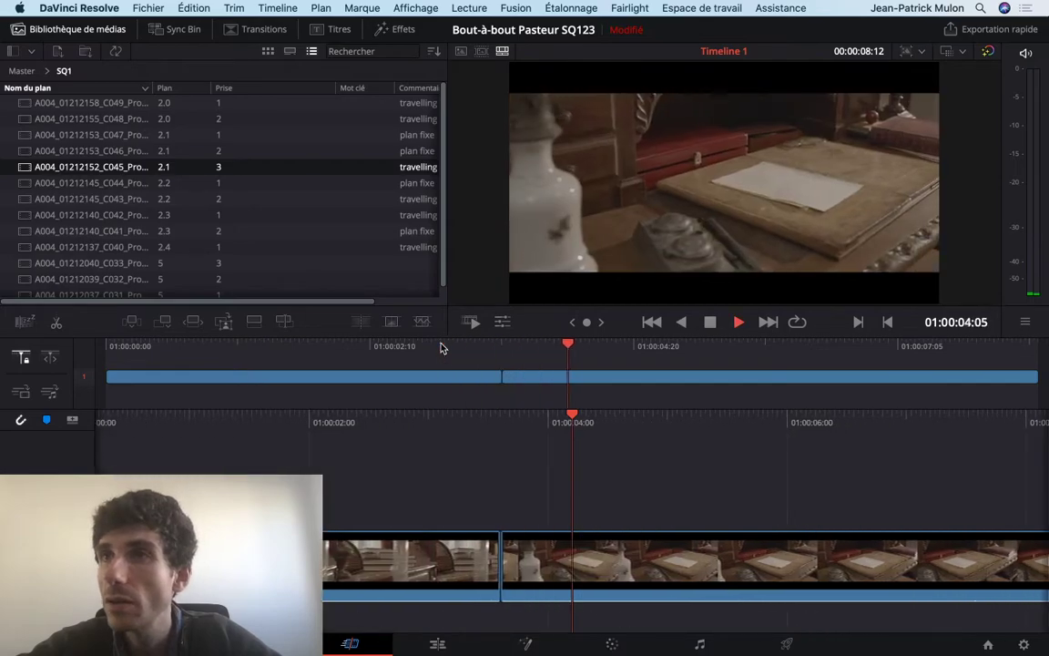
key("space")
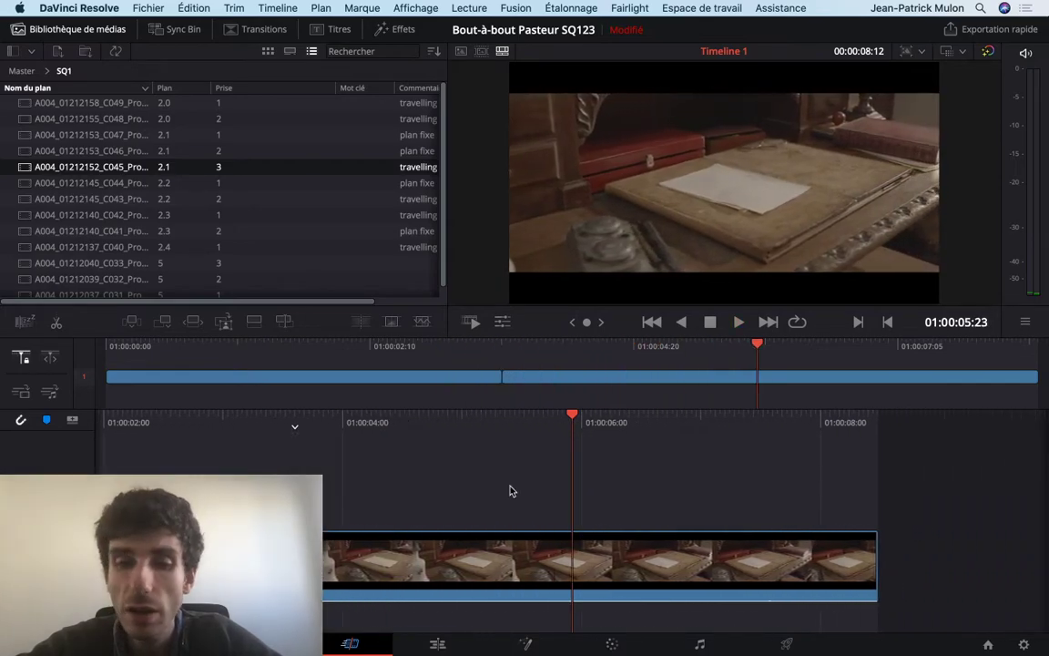
left_click_drag(872, 564, 594, 566)
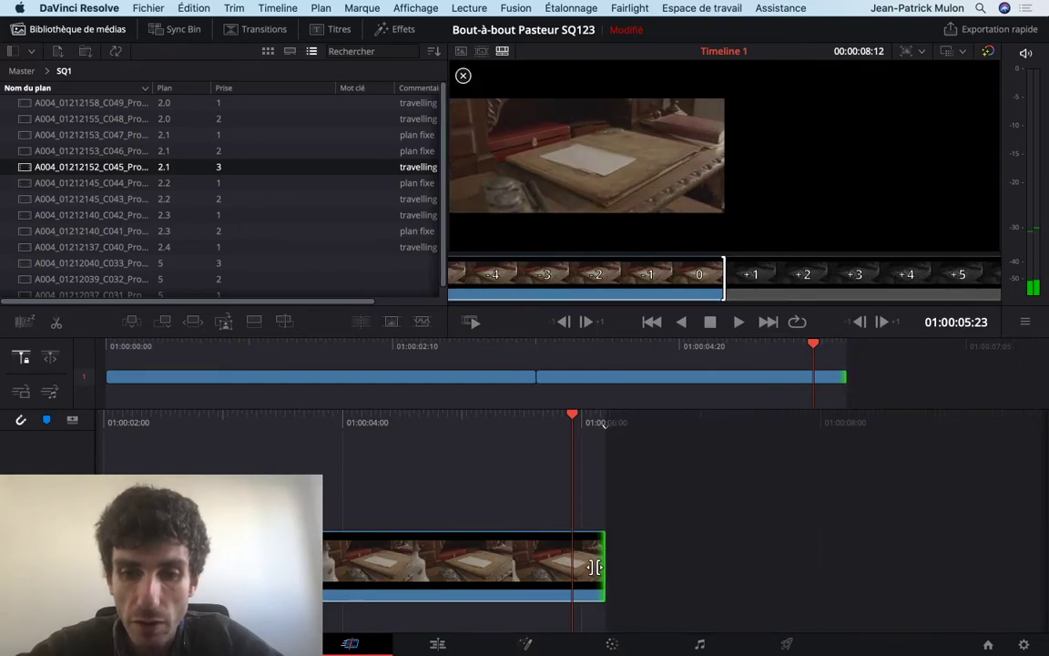
left_click(29, 182)
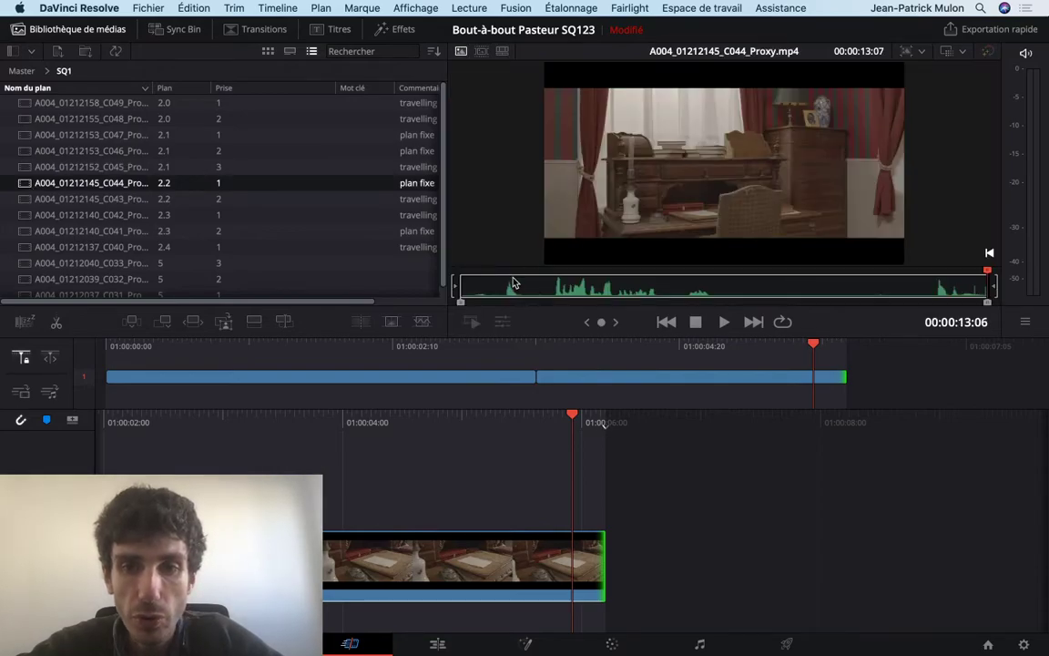
Check clips C044 and C042, then load C043 and set an in point around 23 seconds.
left_click(538, 288)
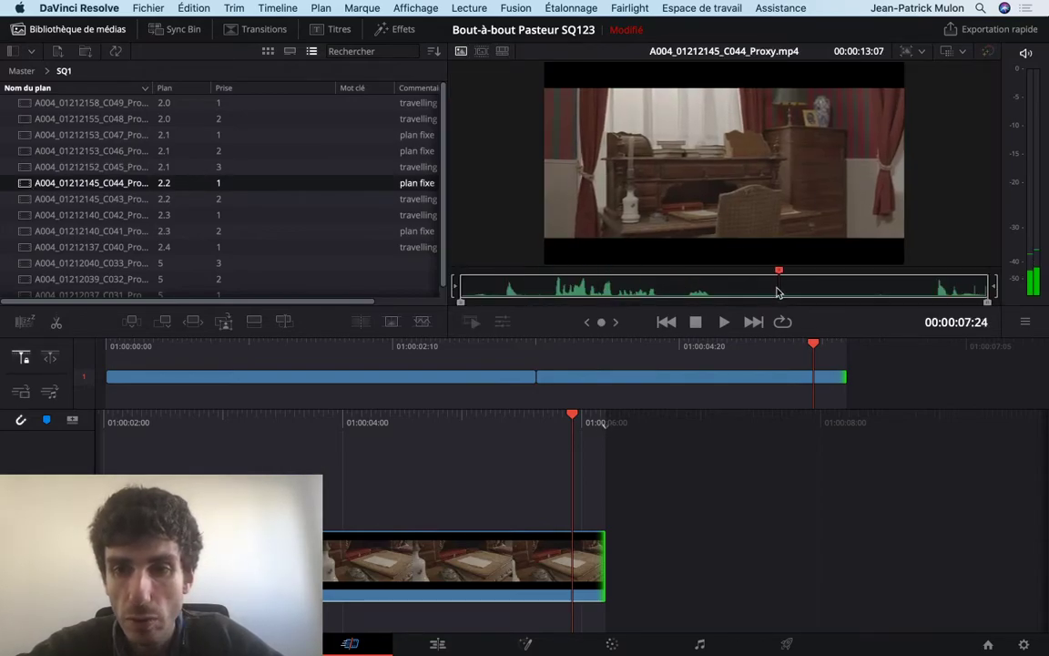
left_click(35, 199)
left_click(37, 213)
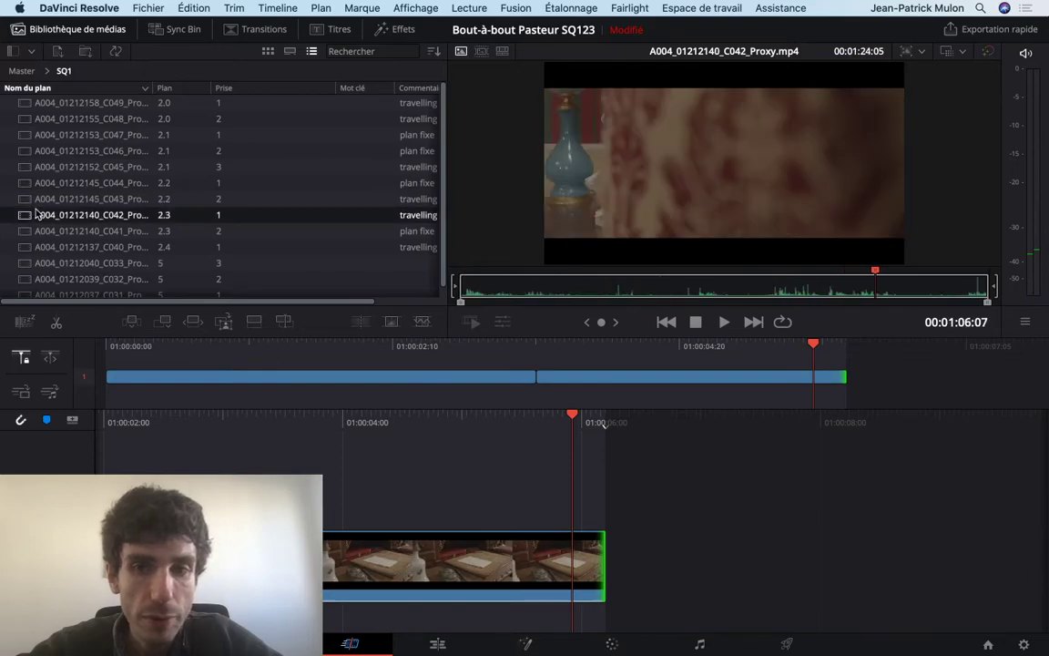
left_click(40, 199)
left_click_drag(618, 289, 864, 307)
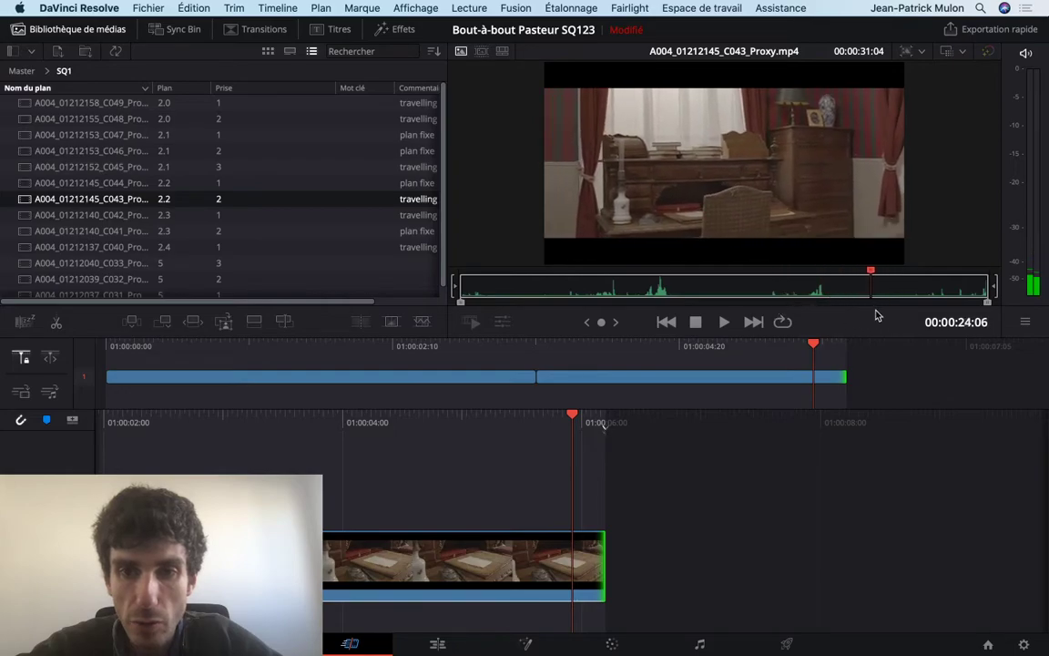
key("space")
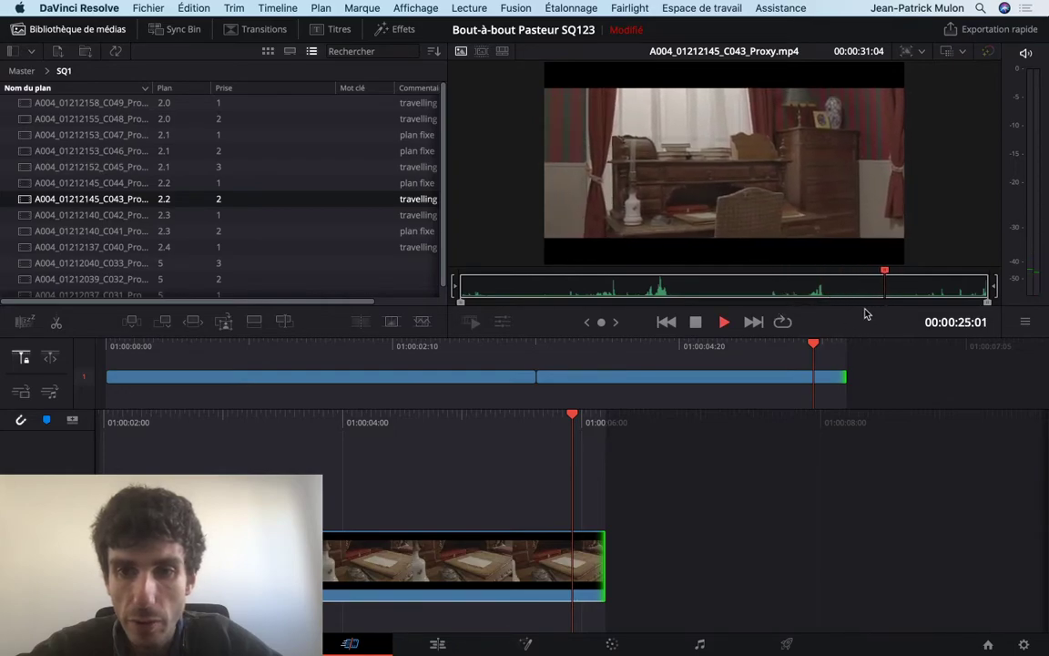
left_click_drag(907, 291, 857, 293)
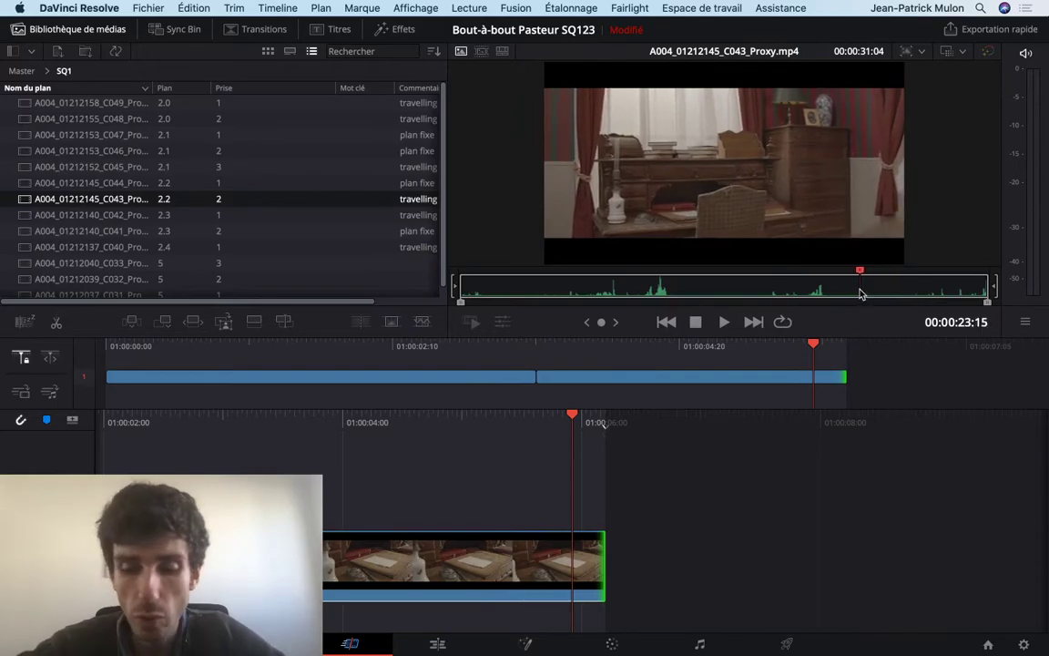
key("i")
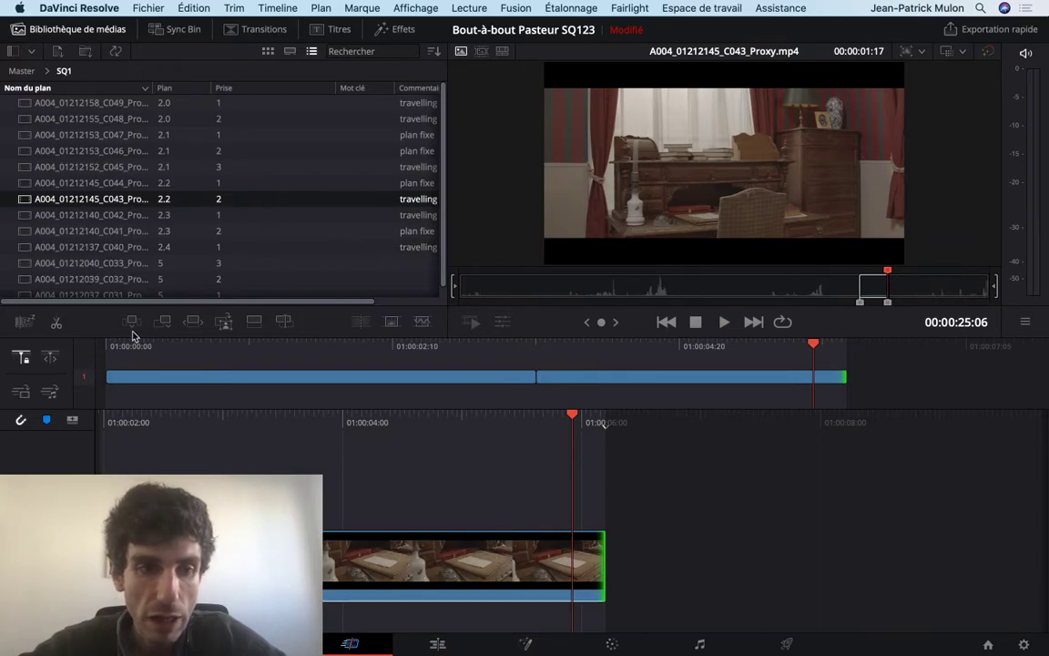
Append the C043 range as a third shot, play back the 00:00:07:22 timeline, and pick C042.
left_click(165, 322)
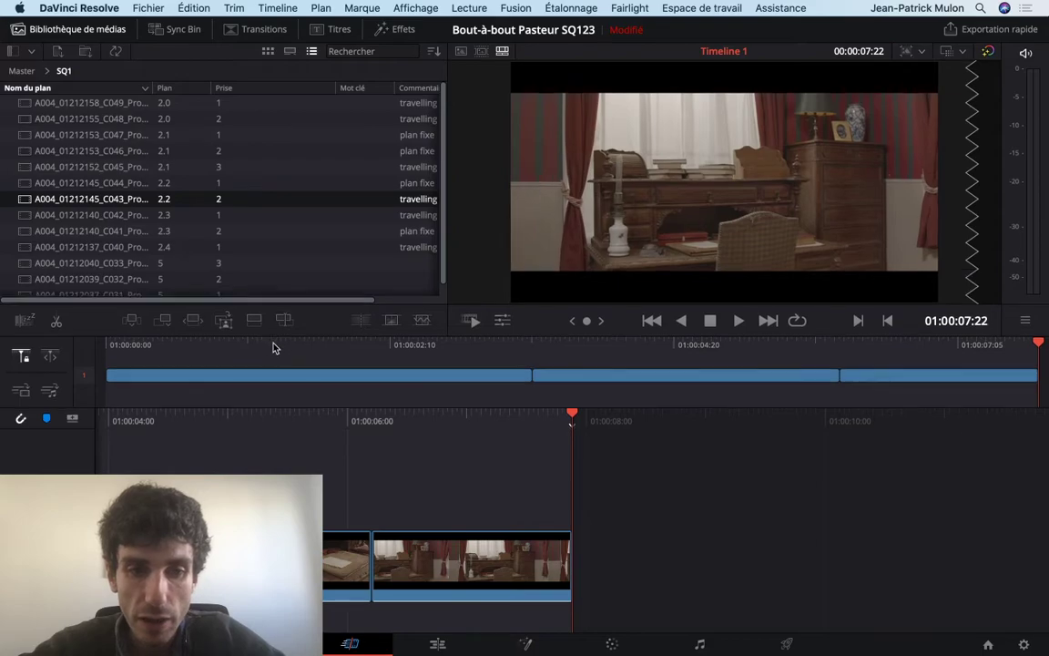
left_click(273, 345)
key("space")
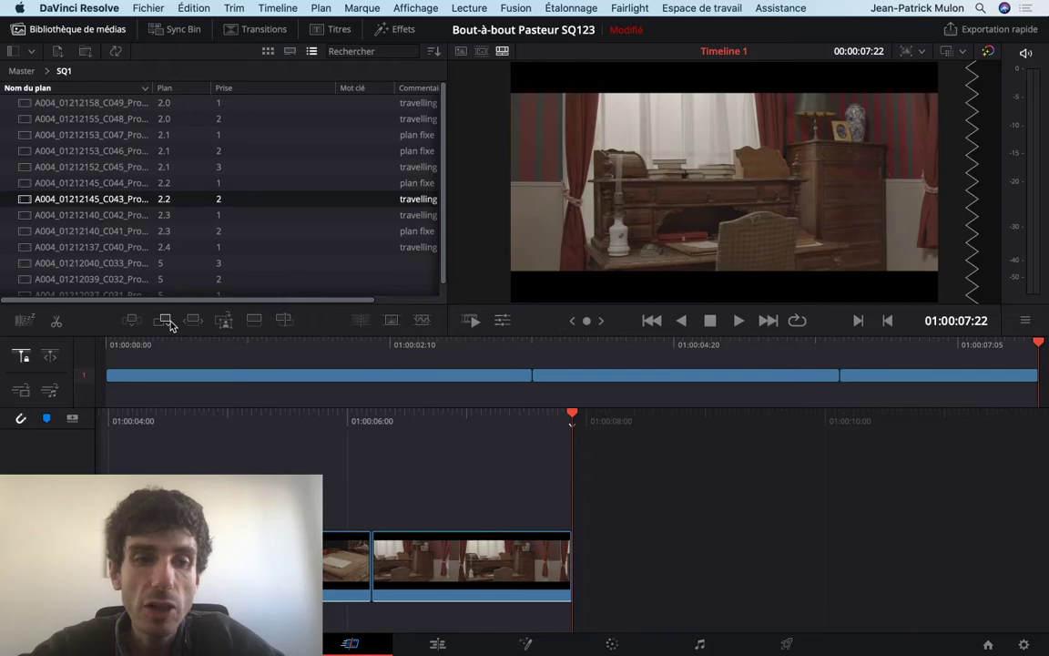
left_click(80, 216)
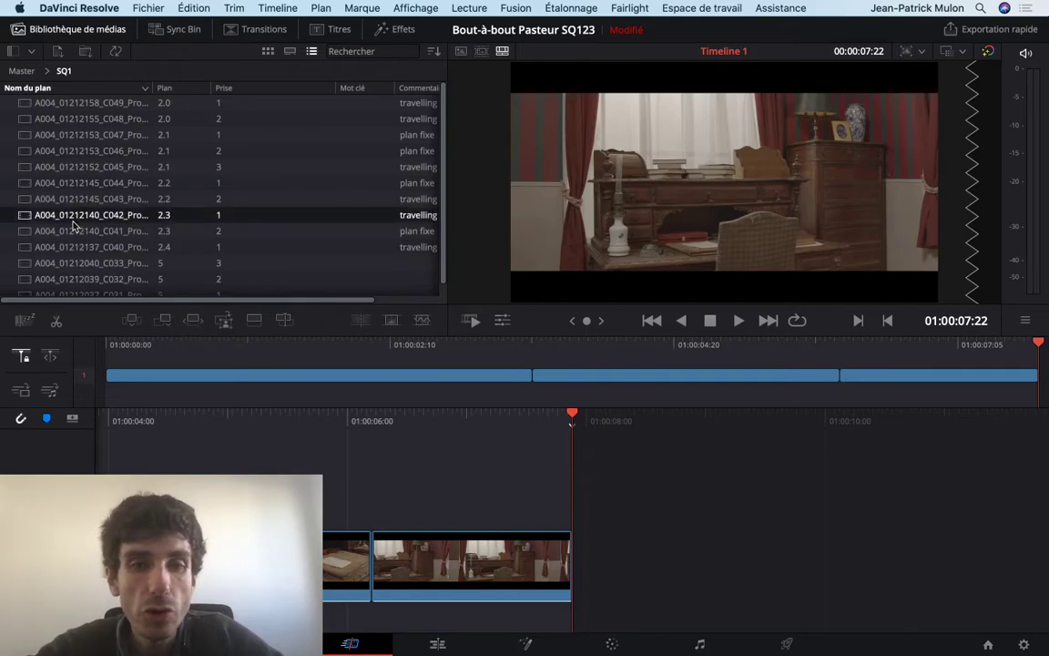
Compare clips C041 and C040, then scrub C040 to find the Pasteur portrait.
left_click(74, 231)
left_click(80, 248)
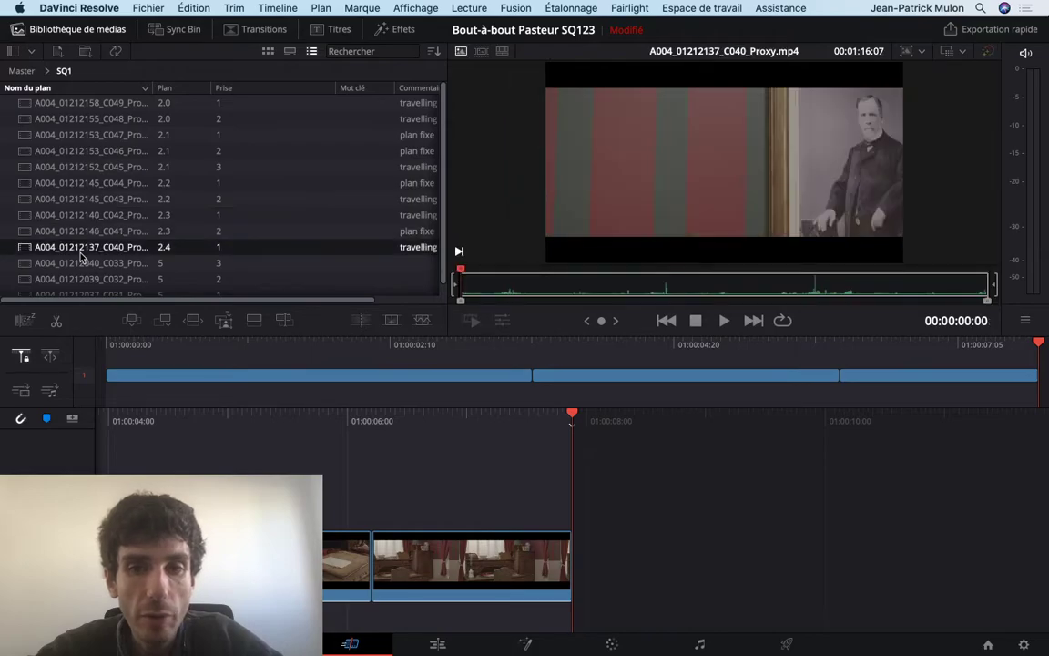
left_click(74, 230)
left_click(80, 247)
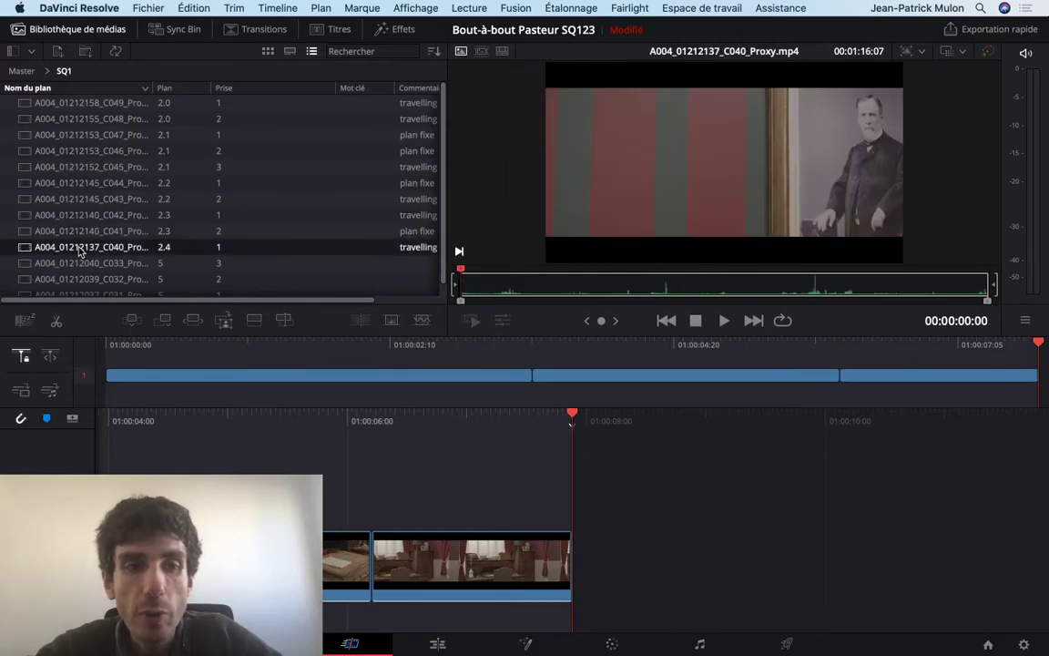
left_click_drag(663, 288, 735, 280)
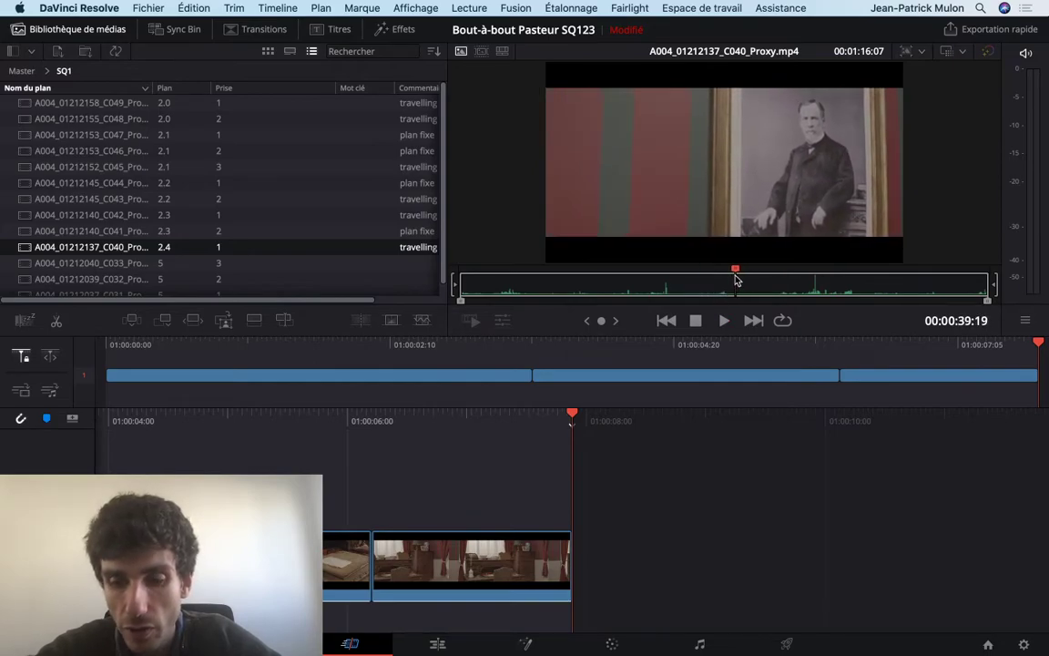
Mark the portrait from 39:19 to 43:21 and review the marked range.
key("i")
key("space")
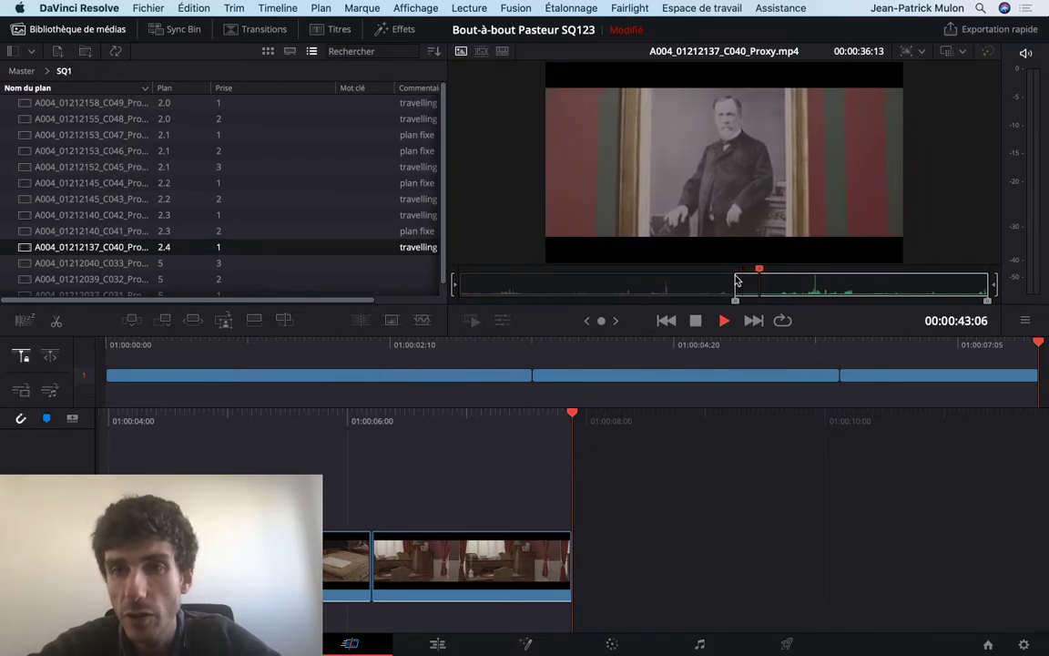
key("space")
key("o")
left_click_drag(751, 273, 762, 270)
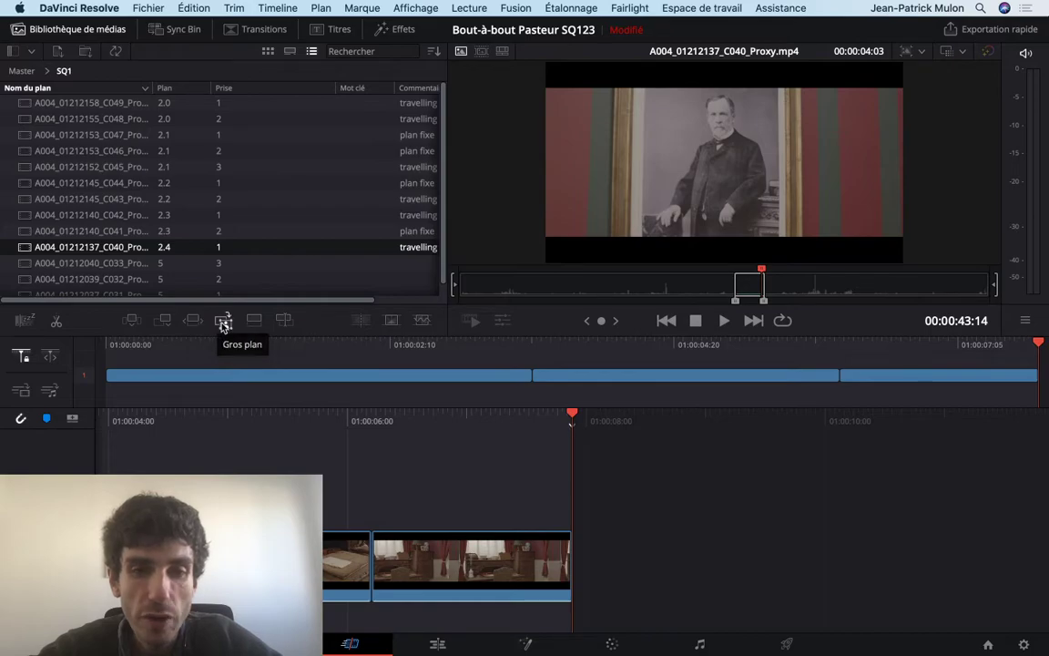
left_click(224, 323)
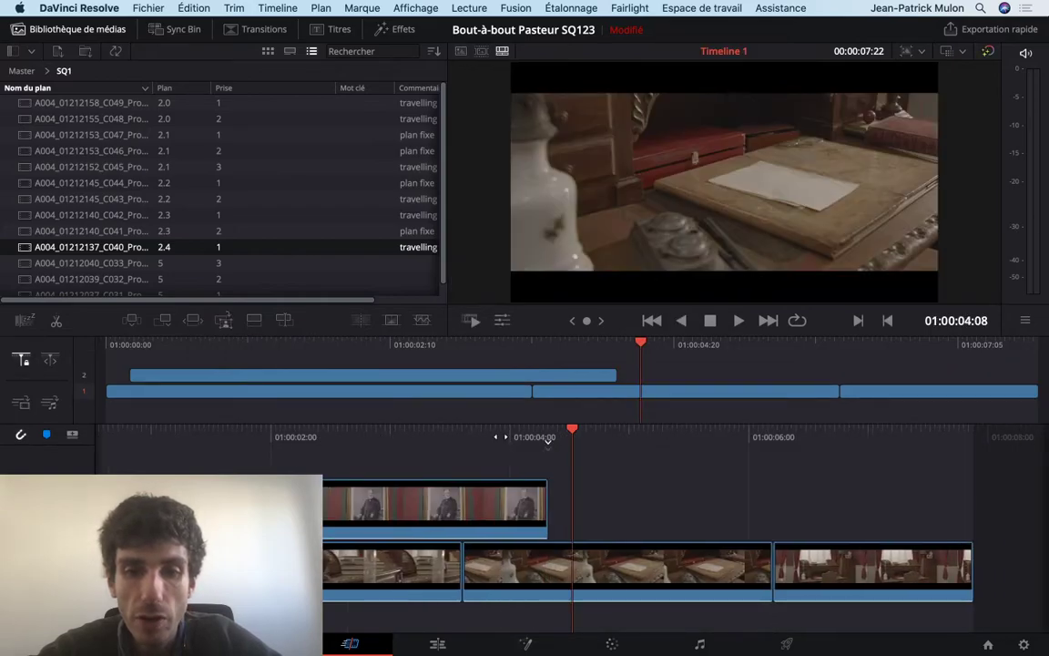
mouse_move(574, 437)
left_mouse_down()
mouse_move(733, 453)
mouse_move(758, 507)
mouse_move(663, 495)
left_mouse_up()
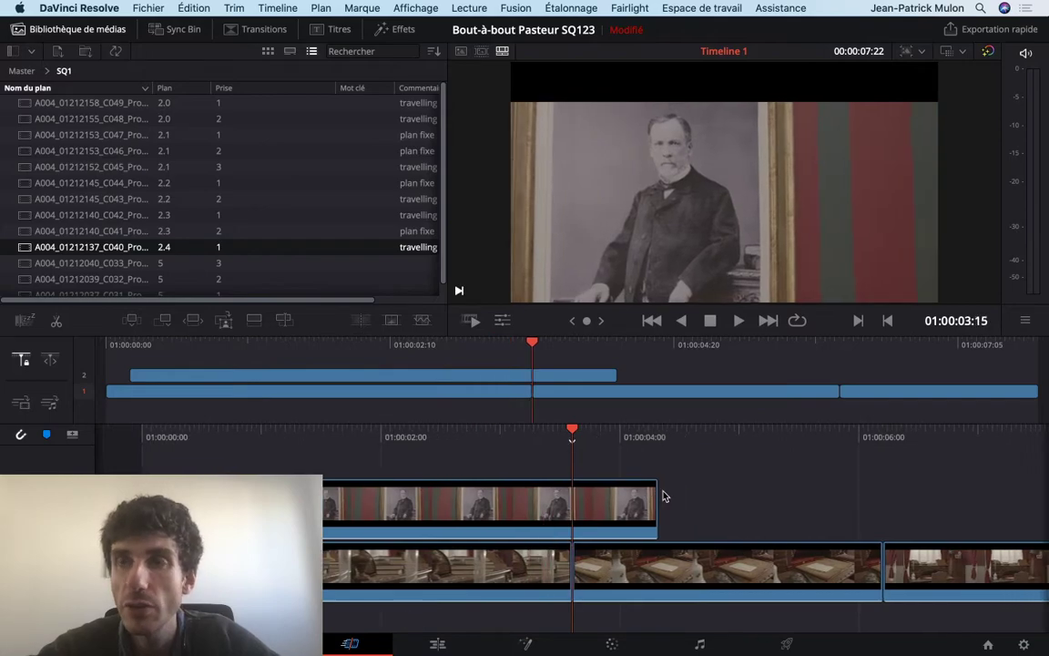
key("End")
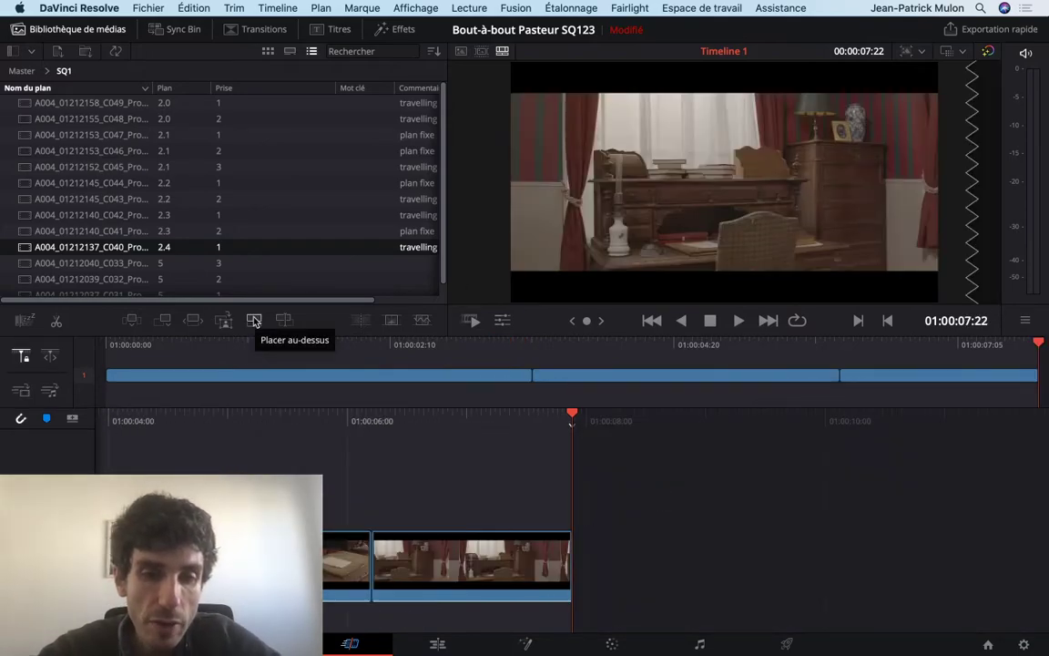
left_click_drag(292, 417, 369, 404)
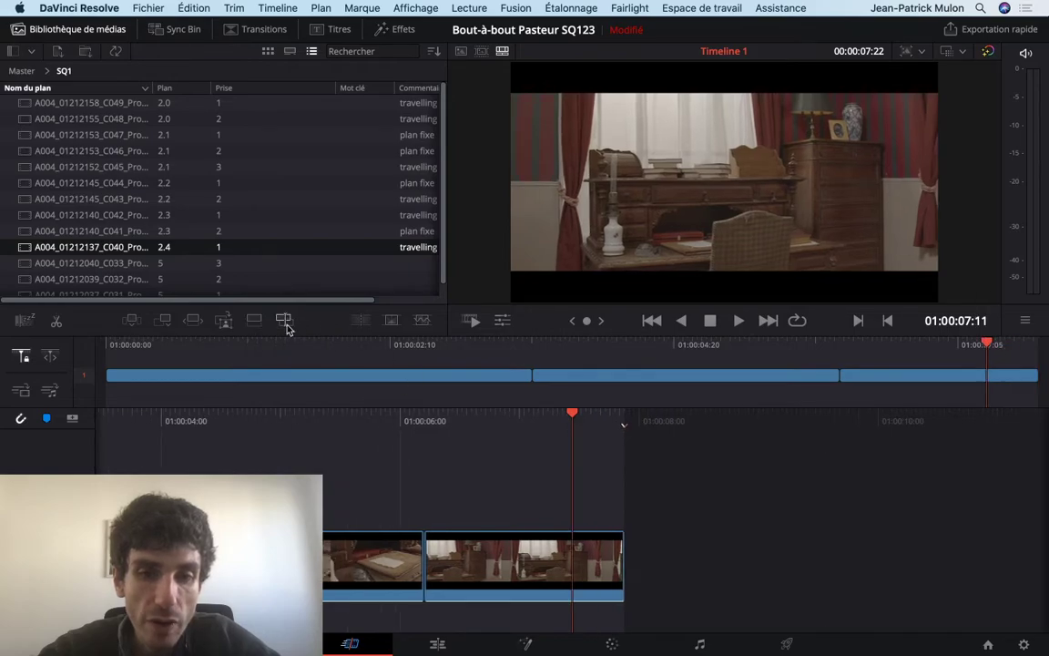
left_click_drag(609, 439, 521, 434)
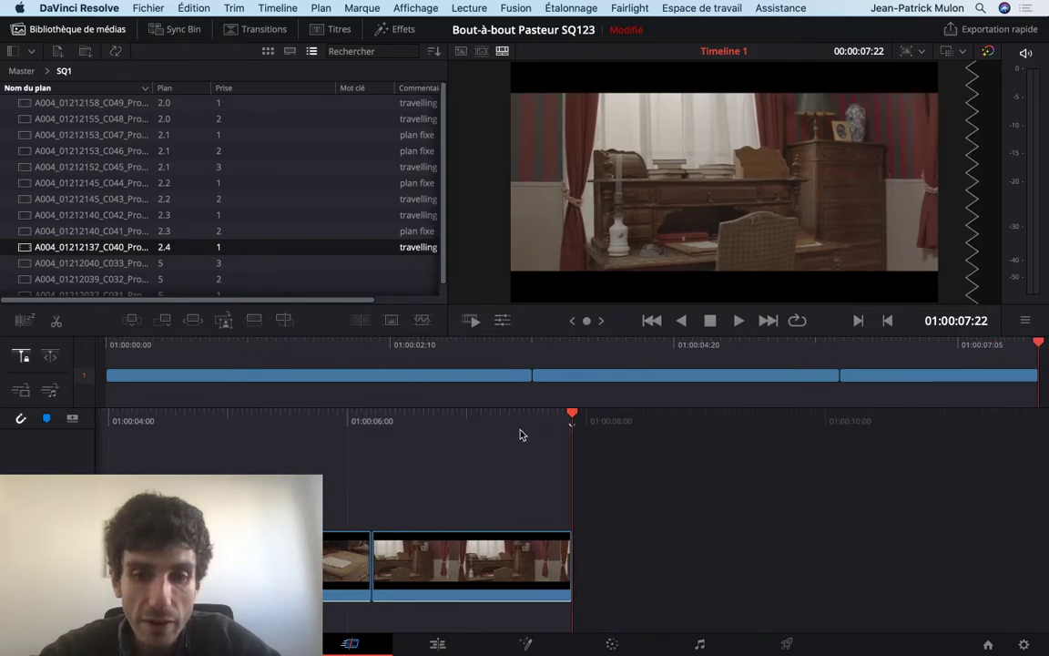
left_click(256, 321)
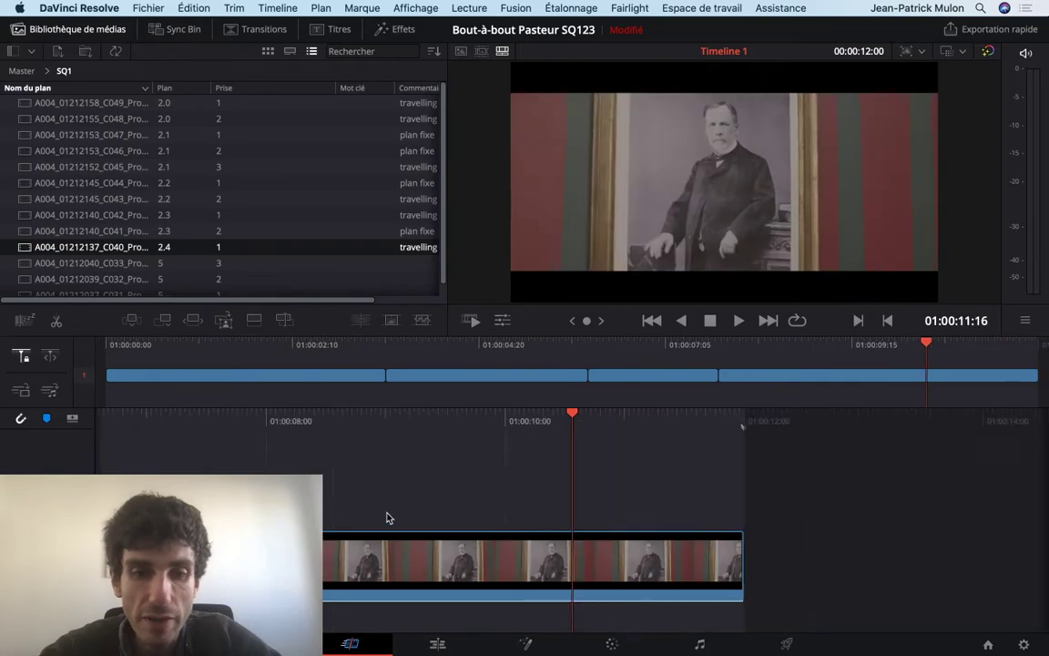
scroll(389, 513, "up", 10)
key("super+z")
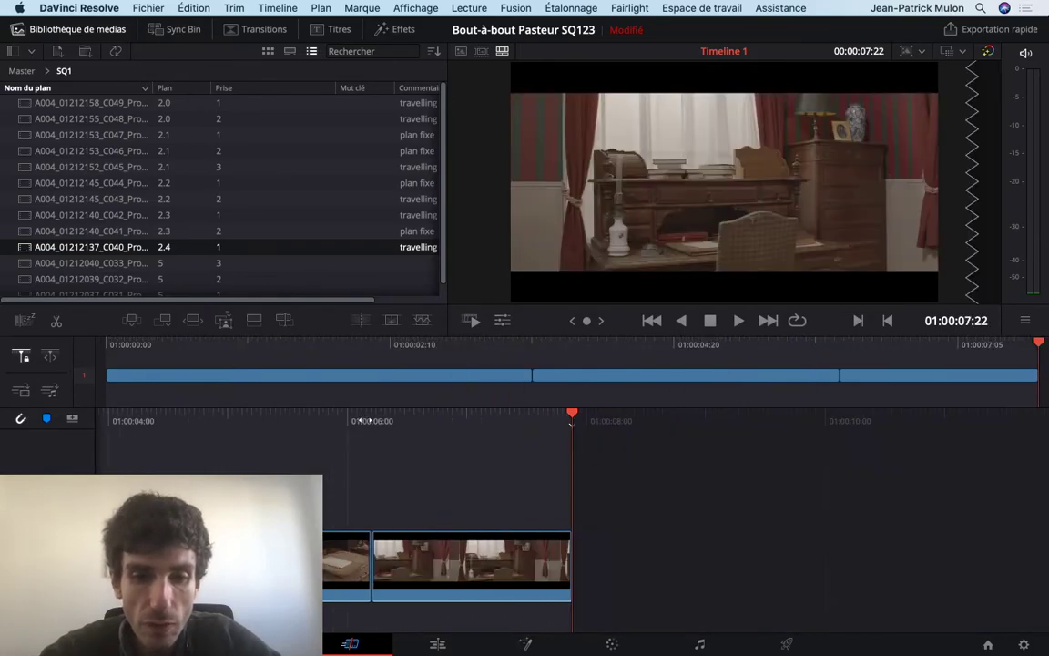
left_click_drag(360, 420, 450, 421)
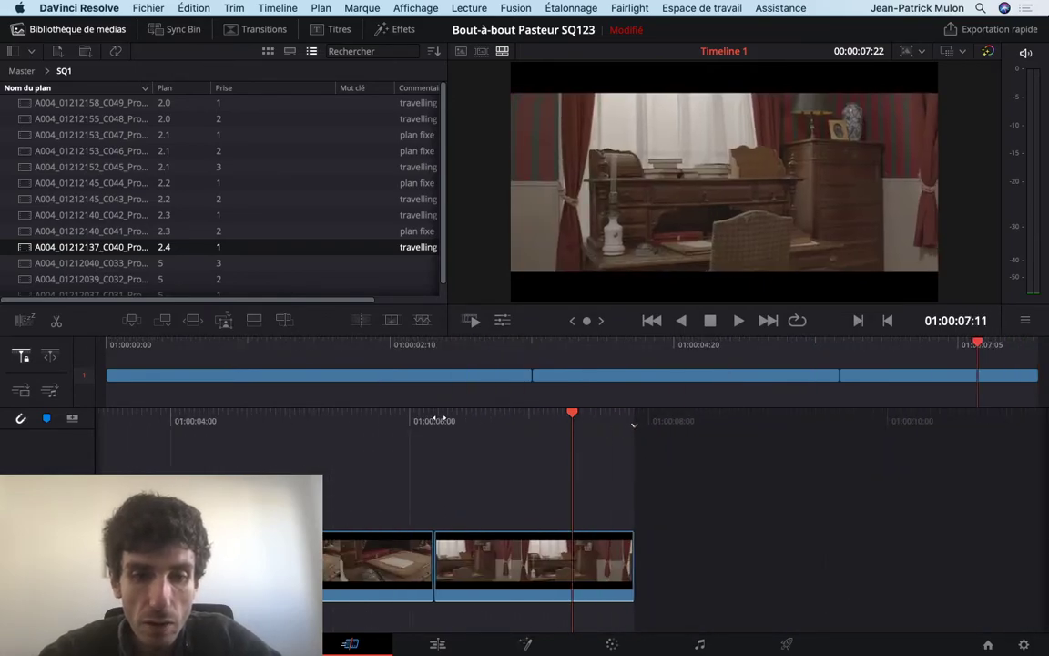
left_click(256, 322)
scroll(307, 452, "up", 10)
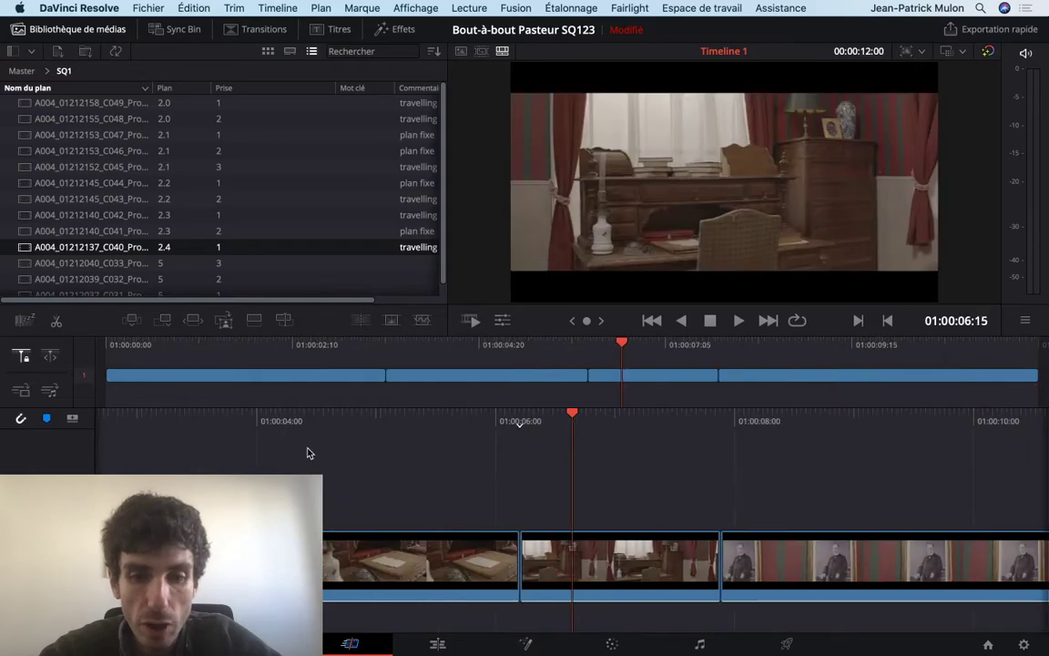
scroll(308, 453, "down", 7)
Undo the added portrait clip, try inserting it at the playhead, and undo that too.
key("super+z")
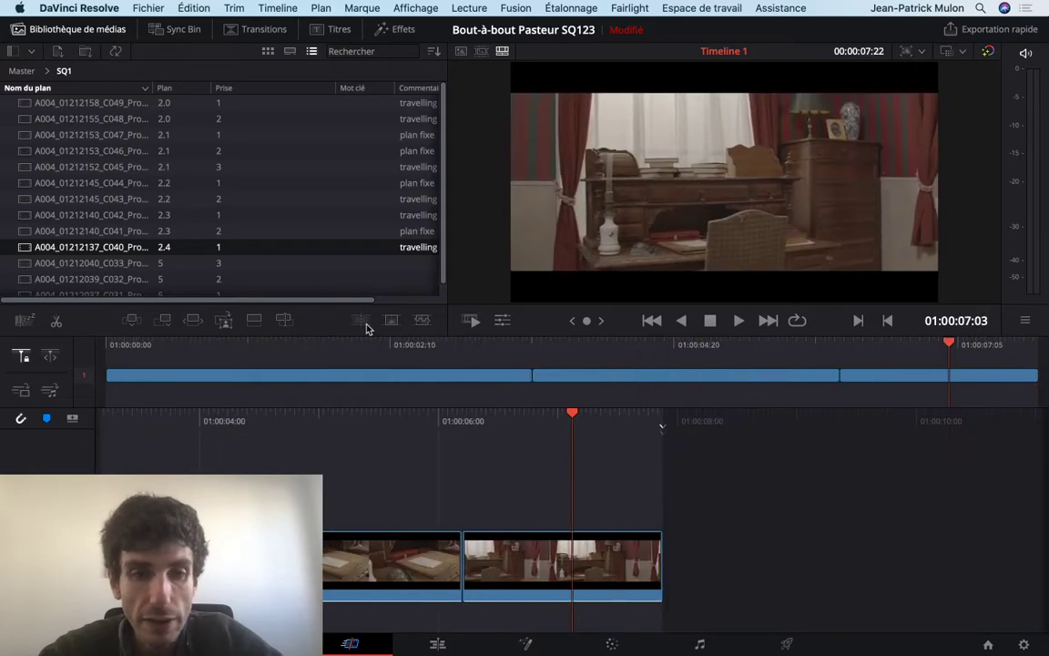
left_click(195, 321)
scroll(332, 493, "up", 5)
scroll(332, 493, "up", 2)
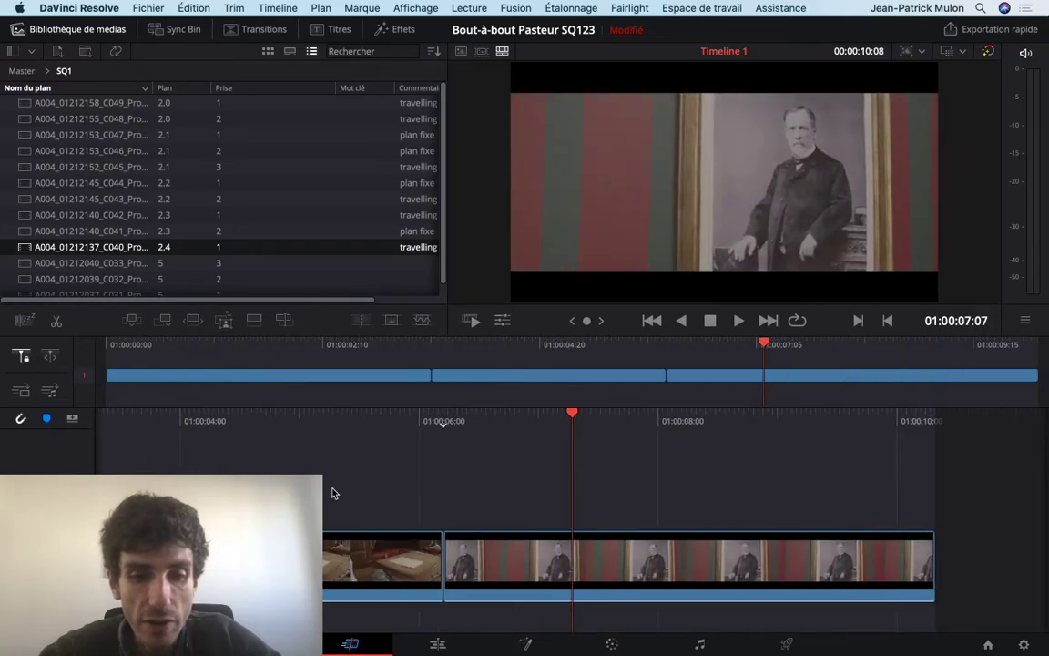
key("super+z")
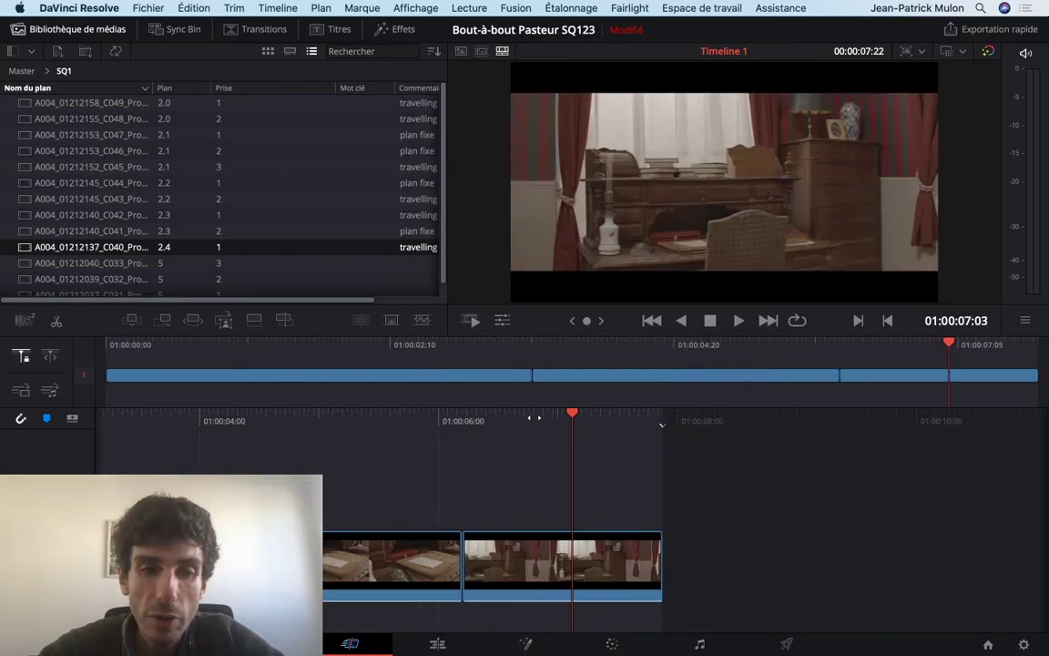
scroll(230, 374, "down", 2)
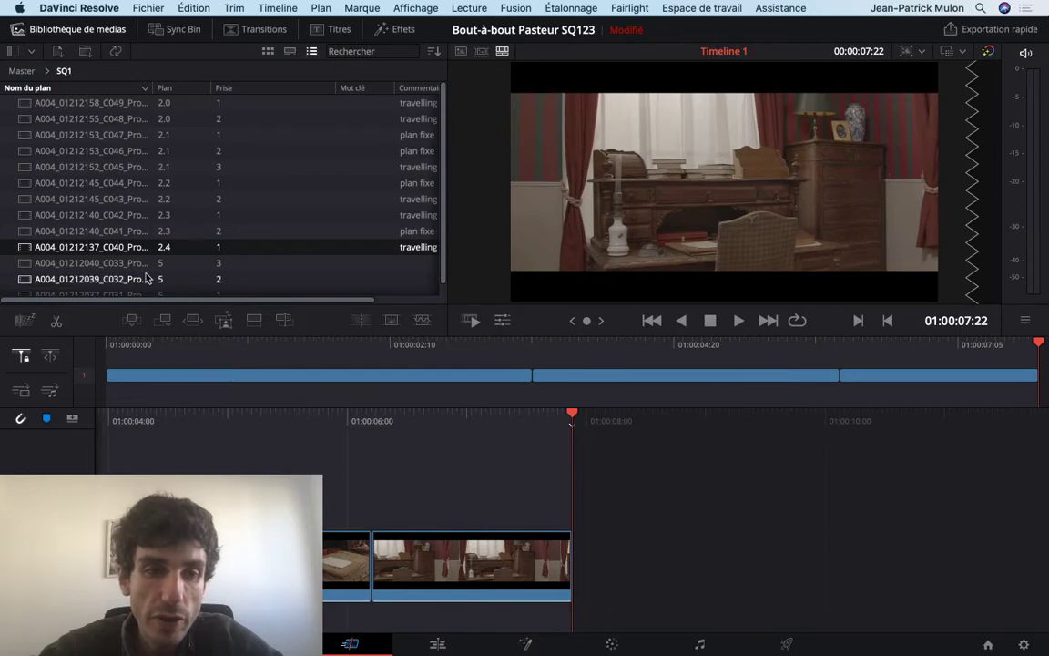
Append the portrait clip to the timeline end and trim its end back to 01:00:10:24.
left_click(165, 323)
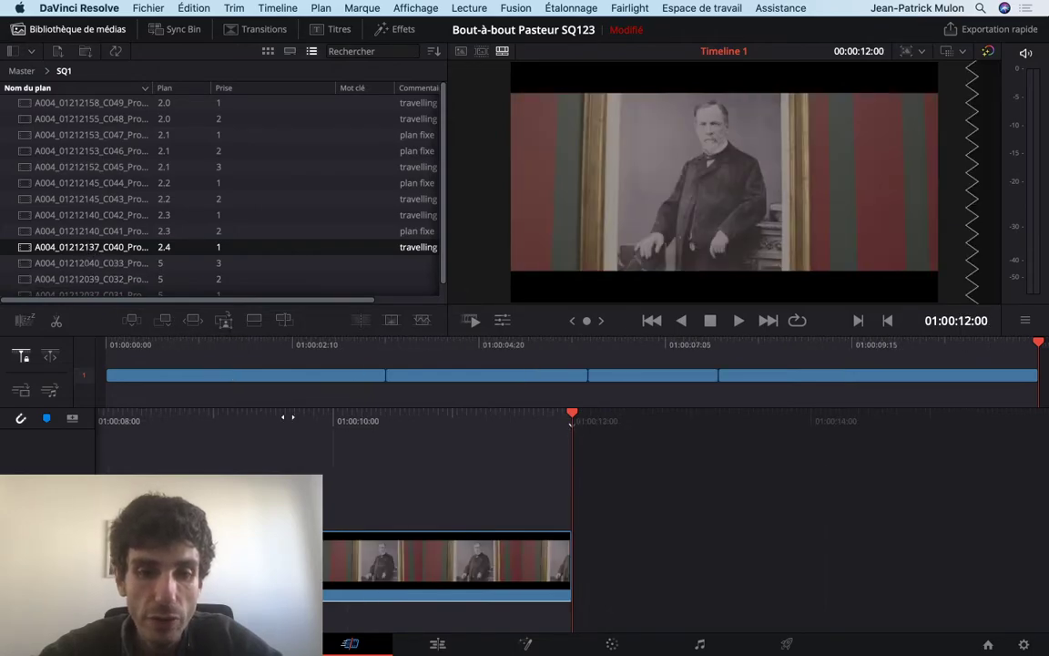
scroll(287, 416, "up", 3)
scroll(287, 416, "up", 3)
scroll(323, 416, "up", 2)
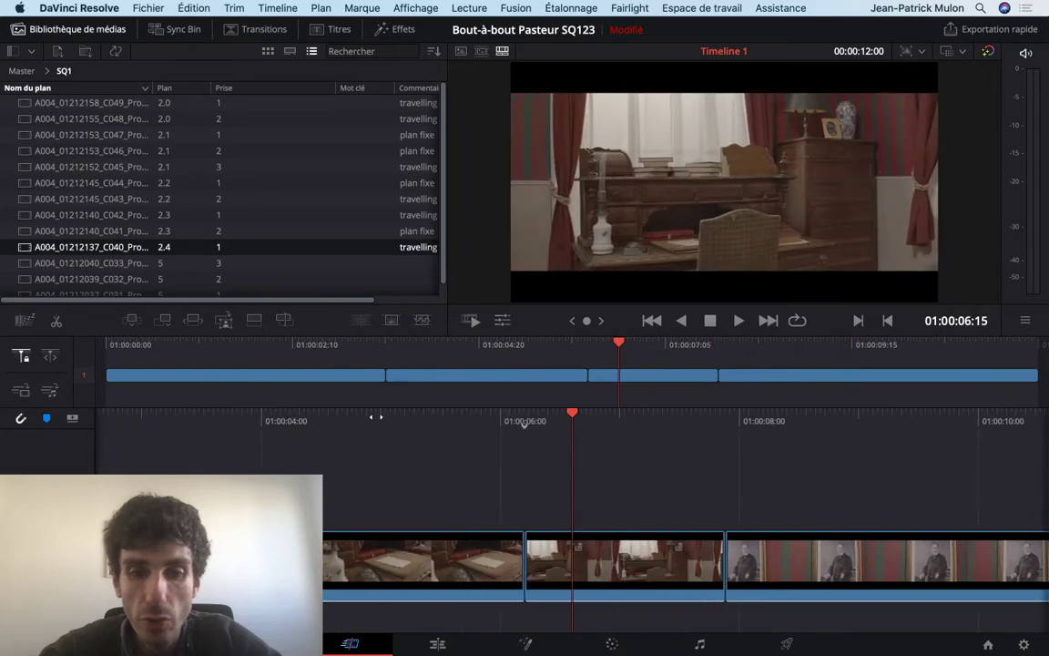
key("space")
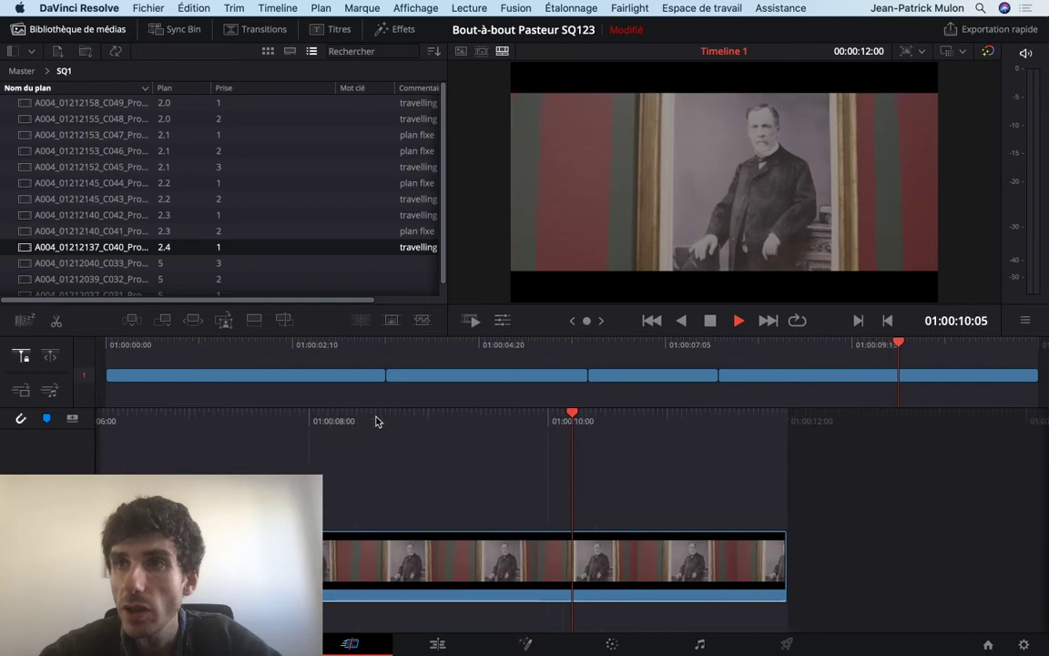
key("space")
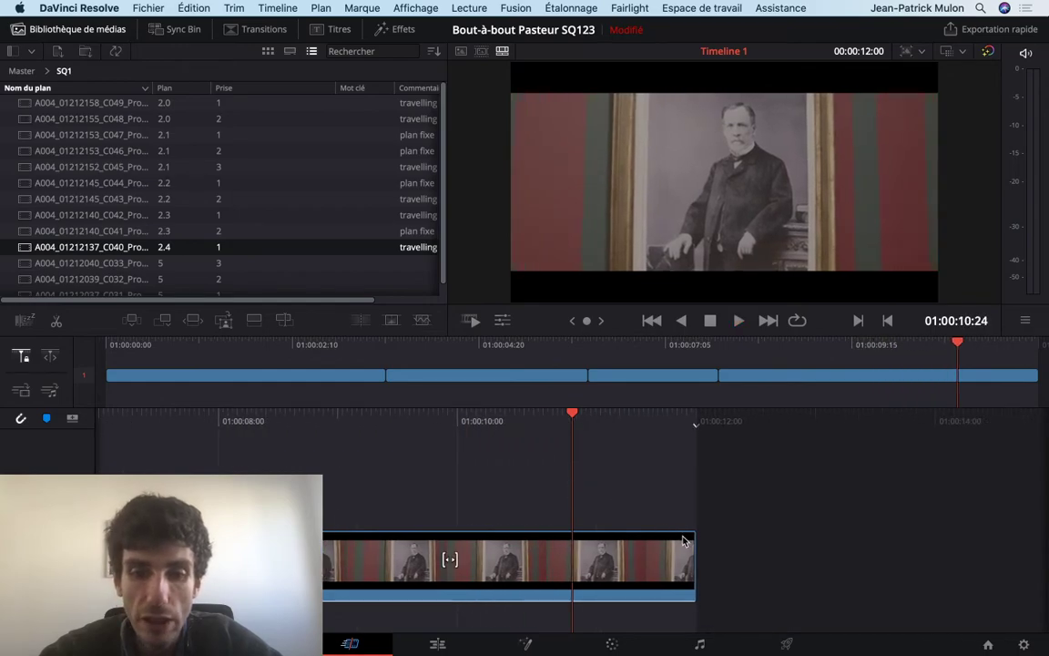
left_click_drag(687, 544, 572, 543)
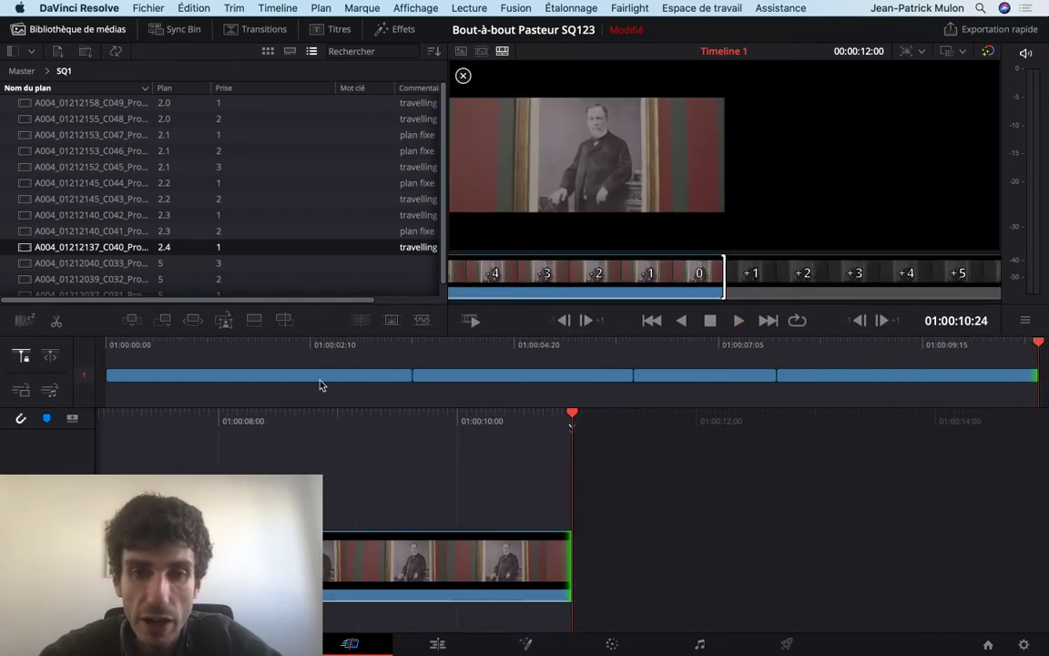
scroll(128, 261, "down", 1)
Open clip C033 and scrub through it to about 29 seconds, then step down to C032 and skim it.
left_click(103, 254)
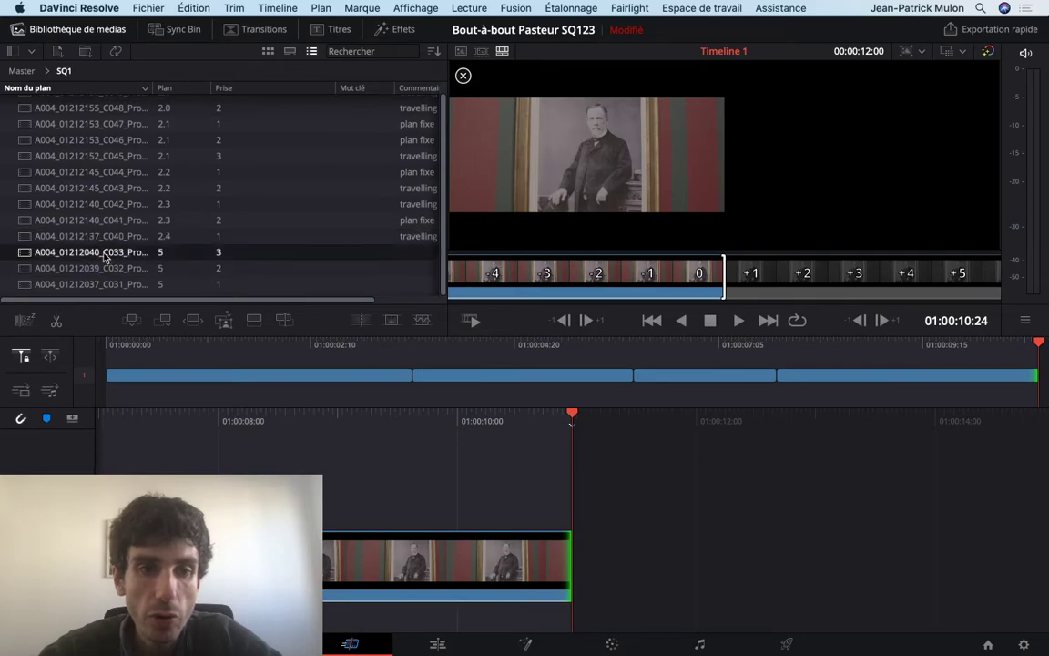
double_click(26, 256)
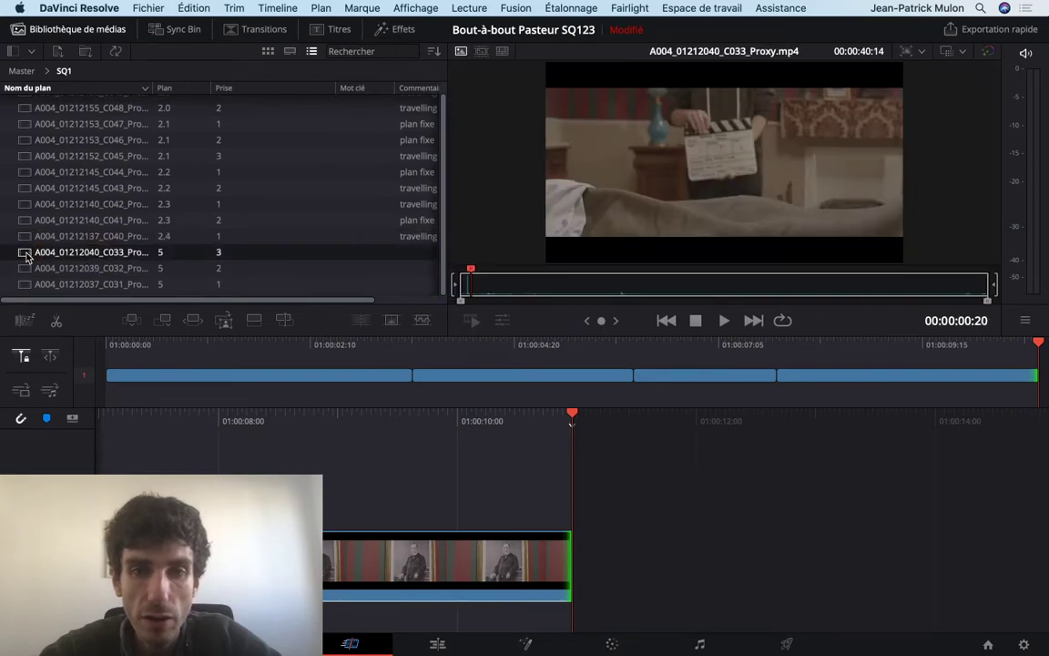
key("space")
left_click(510, 279)
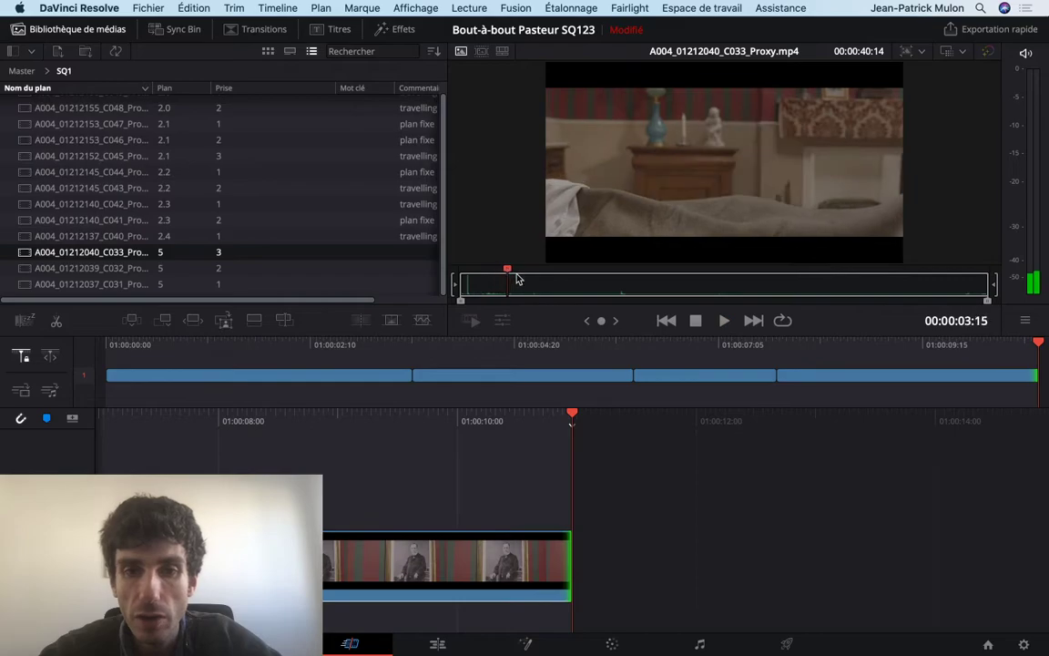
left_click(785, 284)
left_click_drag(795, 286, 708, 282)
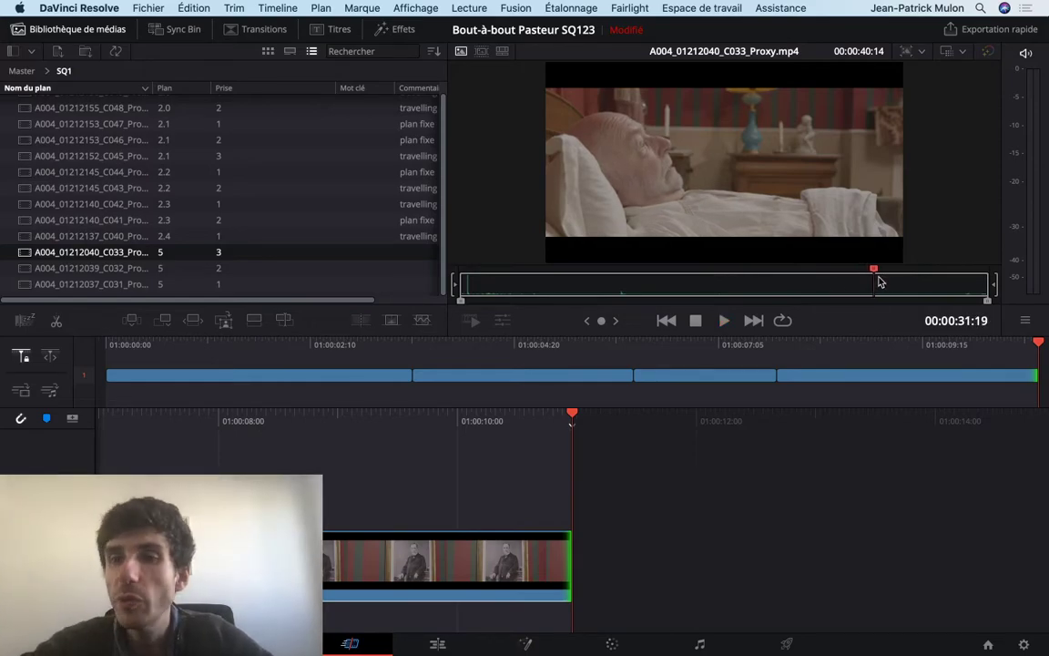
mouse_move(879, 282)
left_mouse_down()
mouse_move(840, 285)
mouse_move(885, 286)
mouse_move(864, 286)
left_mouse_up()
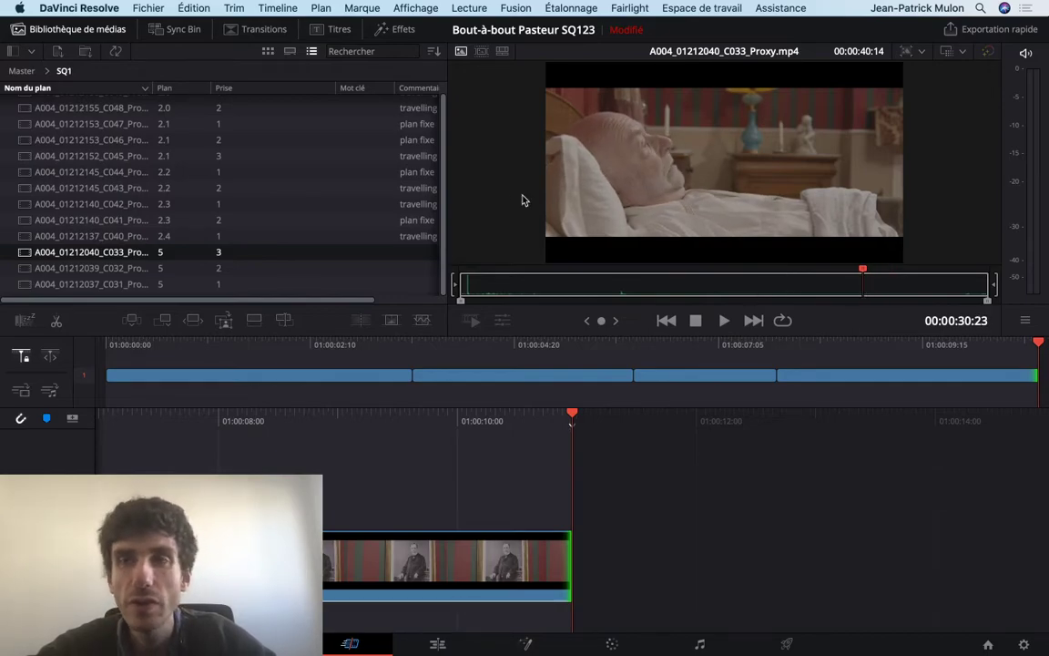
key("Down")
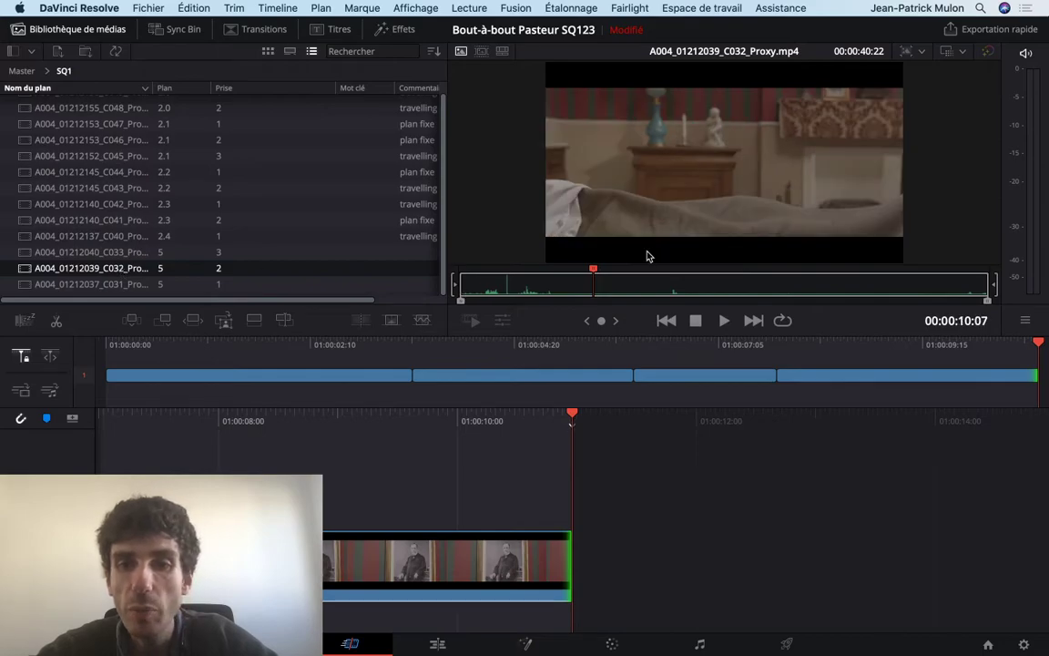
left_click_drag(720, 271, 858, 287)
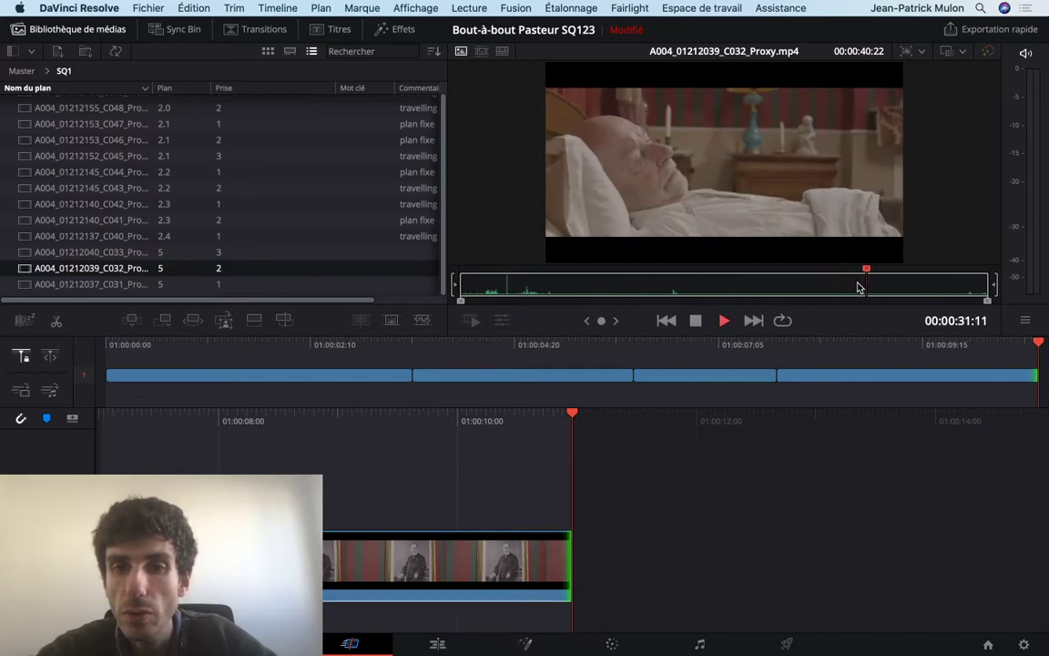
Load clip C031, scrub to about 20 seconds, set an in point and play from it.
key("Down")
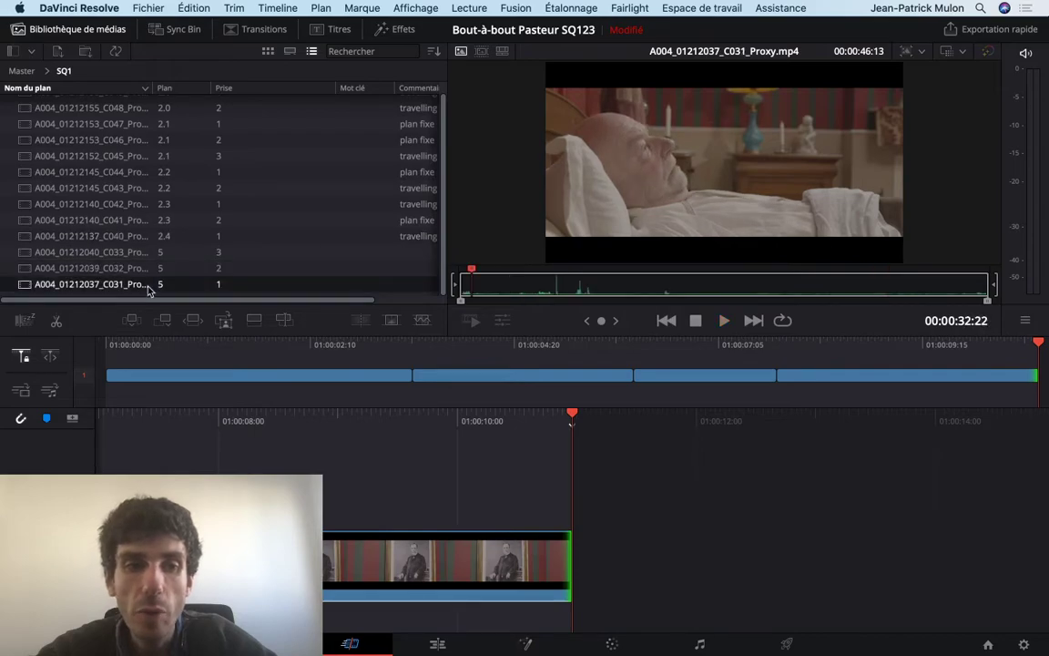
left_click_drag(539, 291, 813, 294)
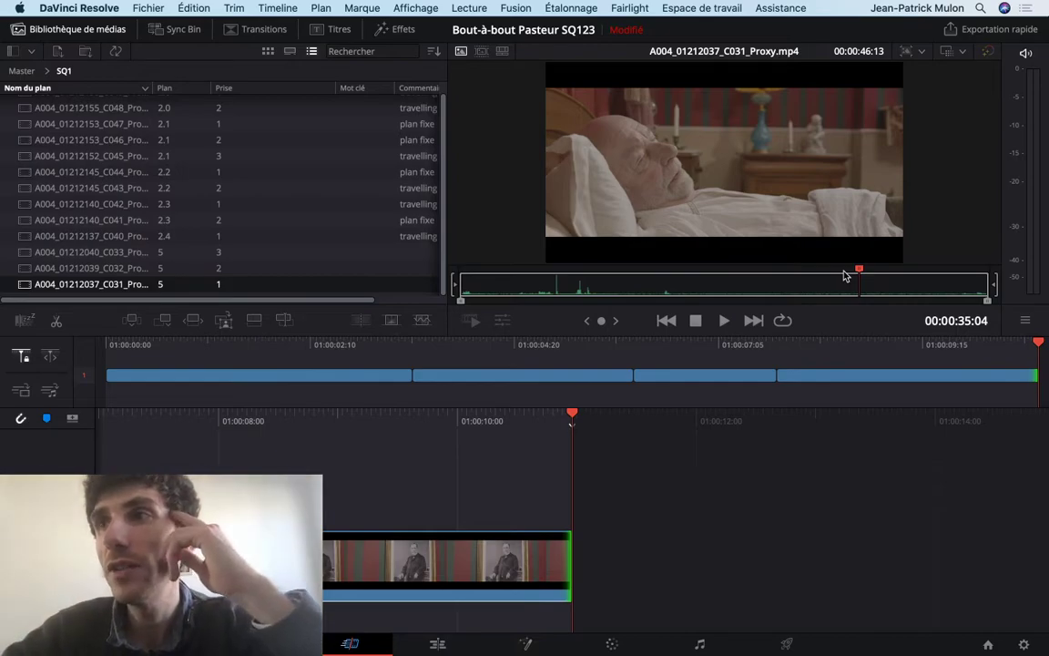
left_click_drag(860, 286, 840, 295)
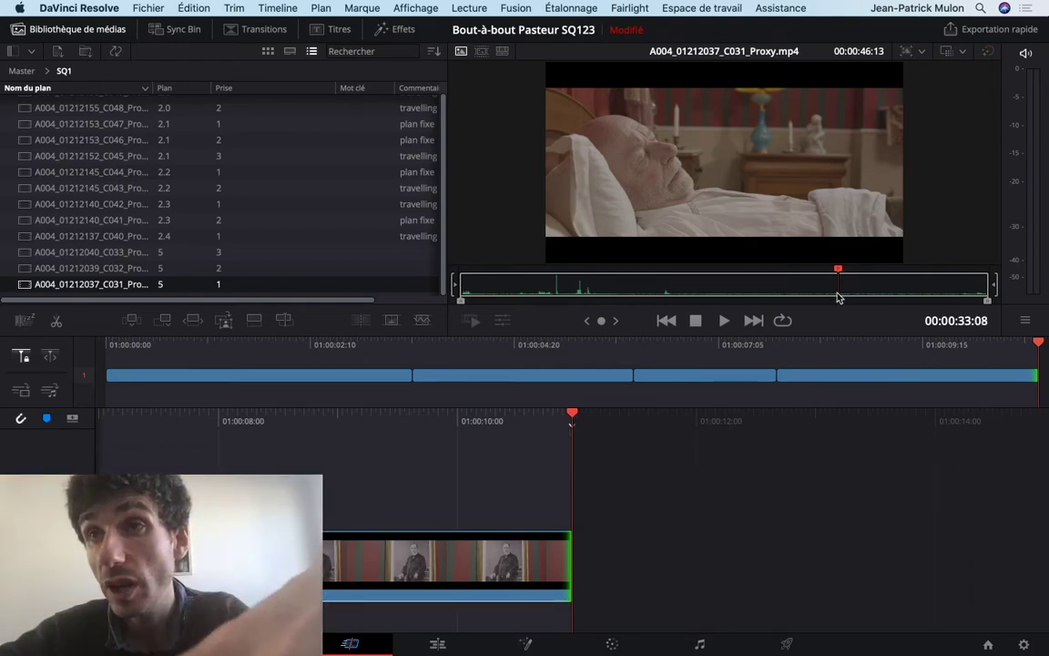
mouse_move(838, 297)
left_mouse_down()
mouse_move(800, 315)
mouse_move(761, 314)
left_mouse_up()
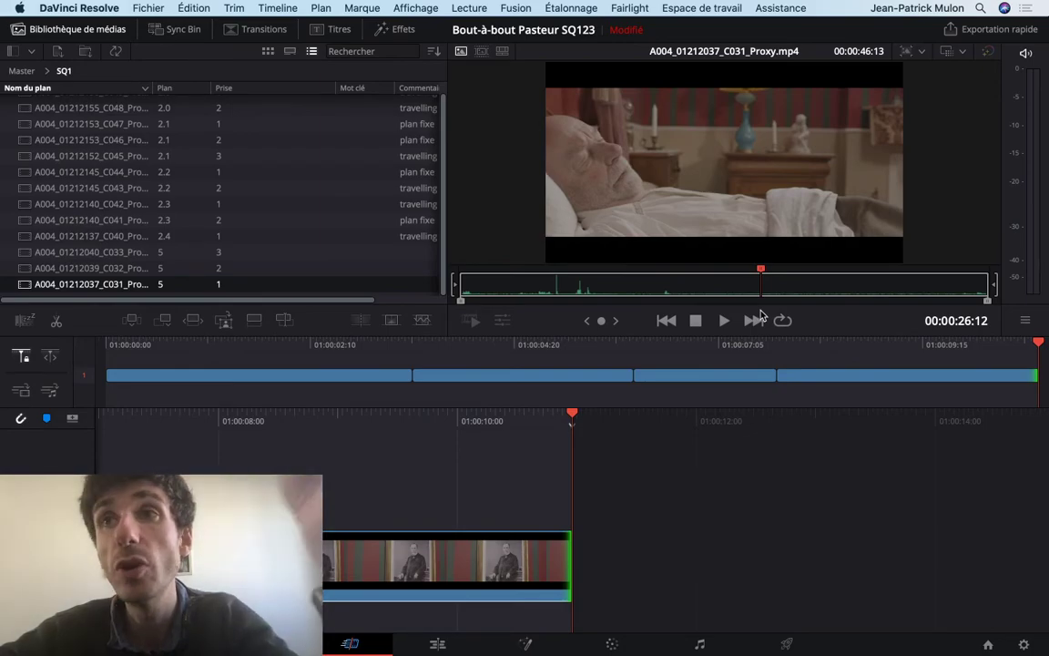
mouse_move(761, 314)
left_mouse_down()
mouse_move(774, 312)
mouse_move(651, 303)
mouse_move(697, 289)
left_mouse_up()
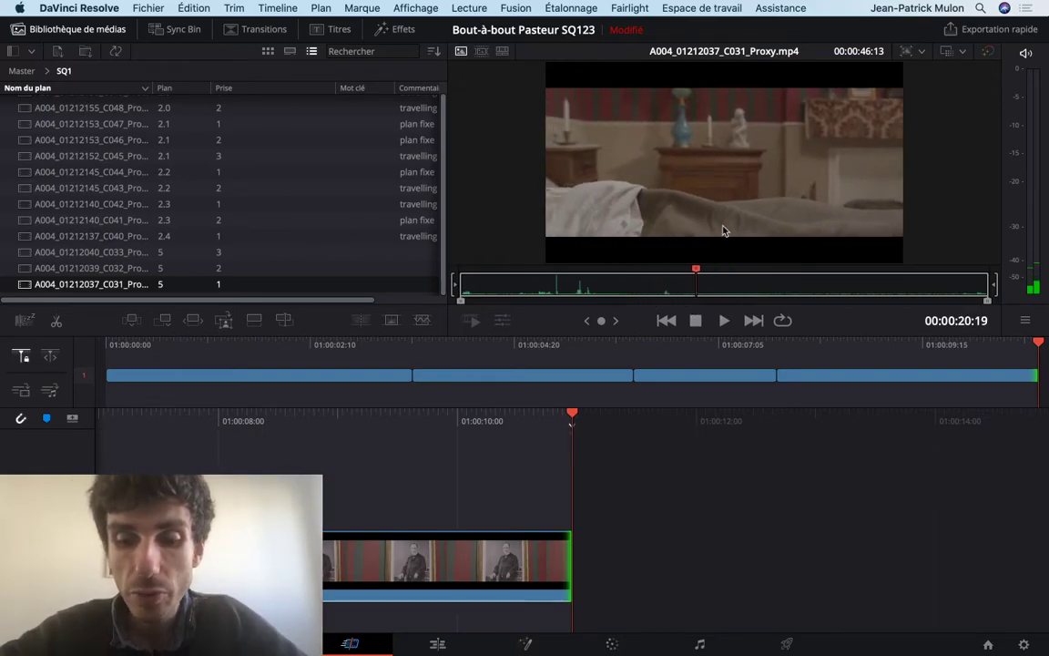
key("i")
key("space")
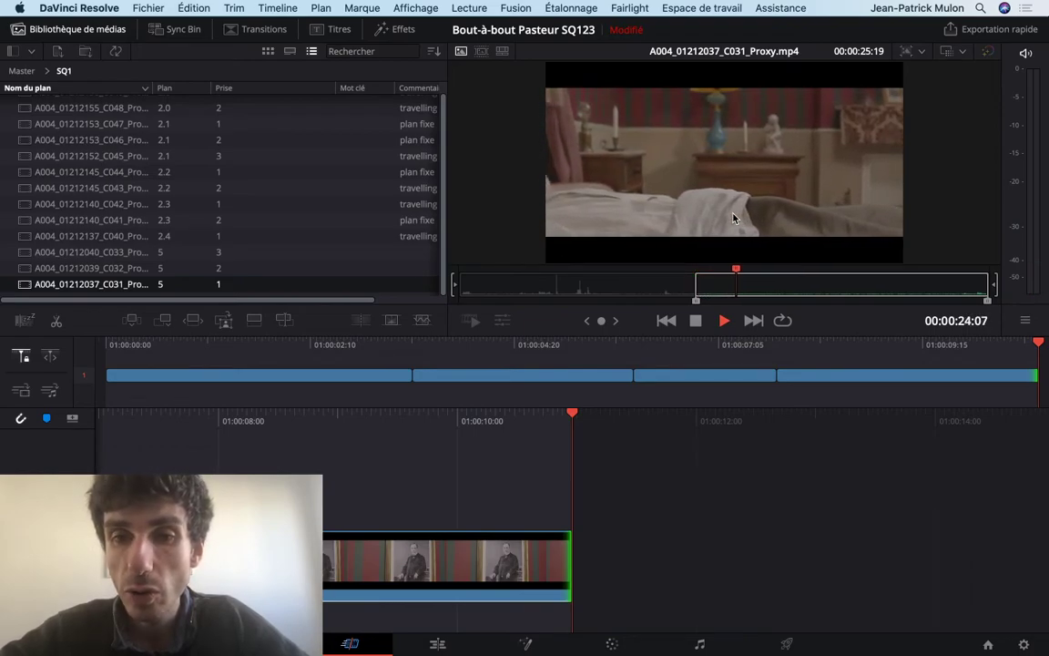
Reset C031's in point to the current frame and find its end frame.
key("i")
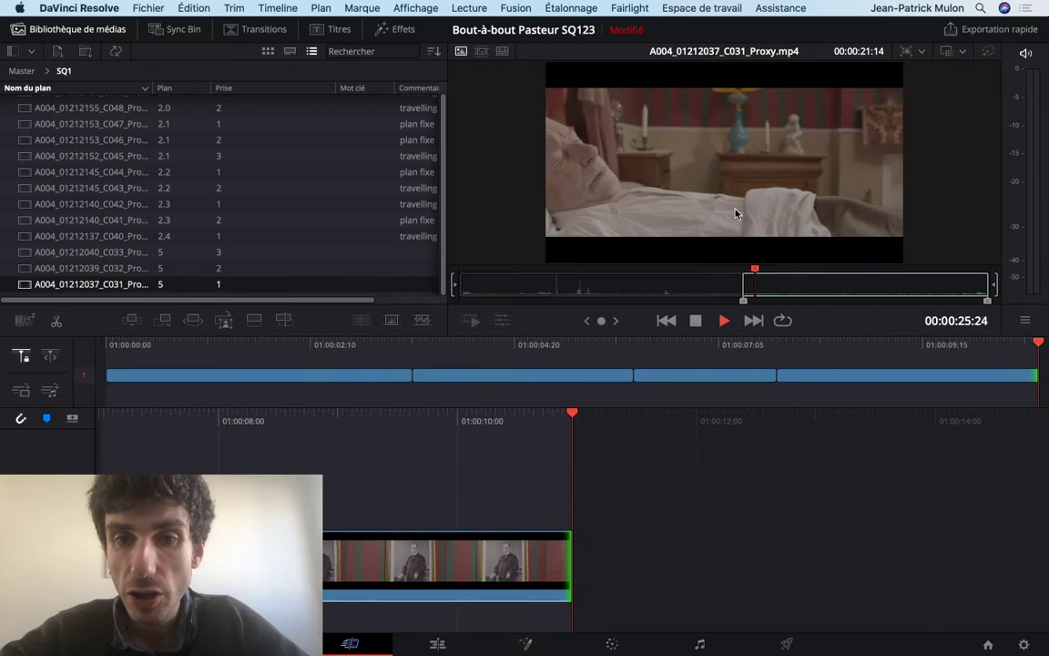
left_click_drag(752, 273, 727, 278)
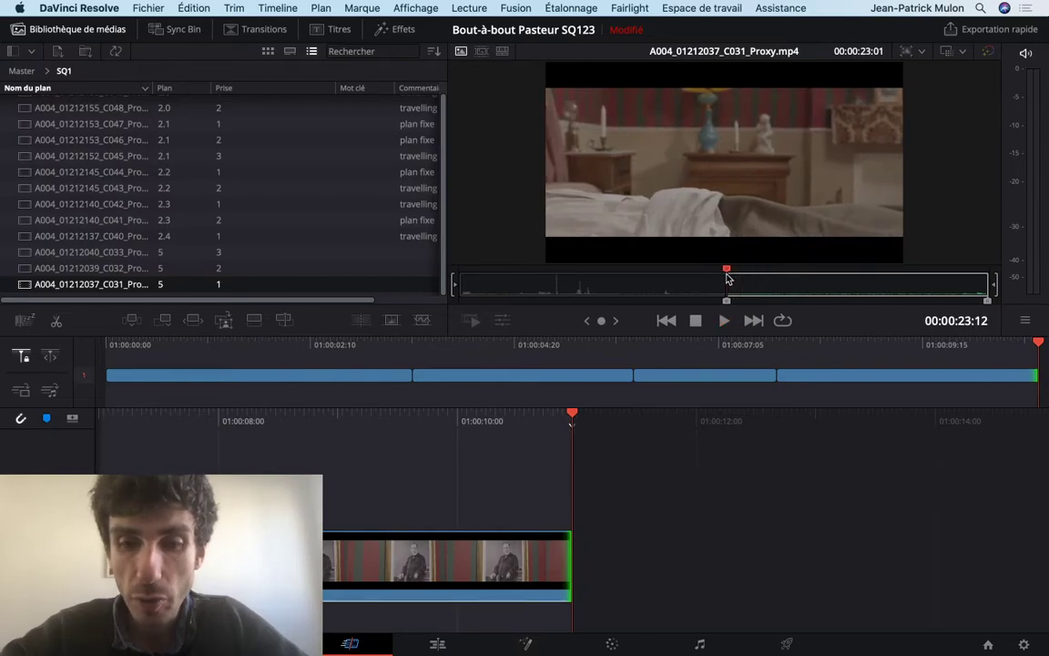
key("space")
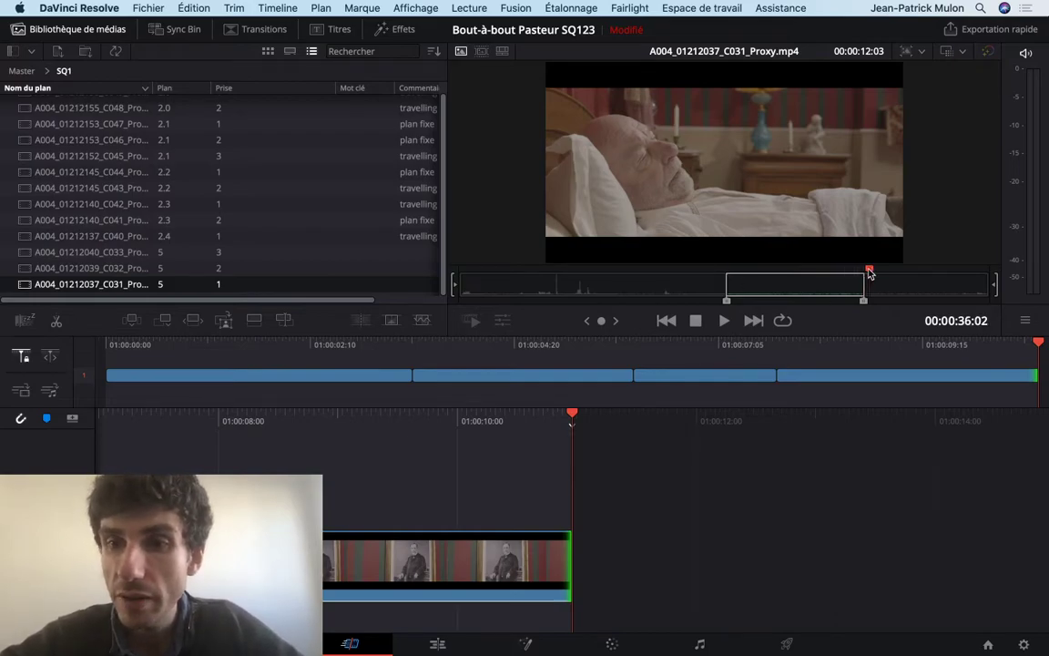
left_click_drag(817, 273, 849, 275)
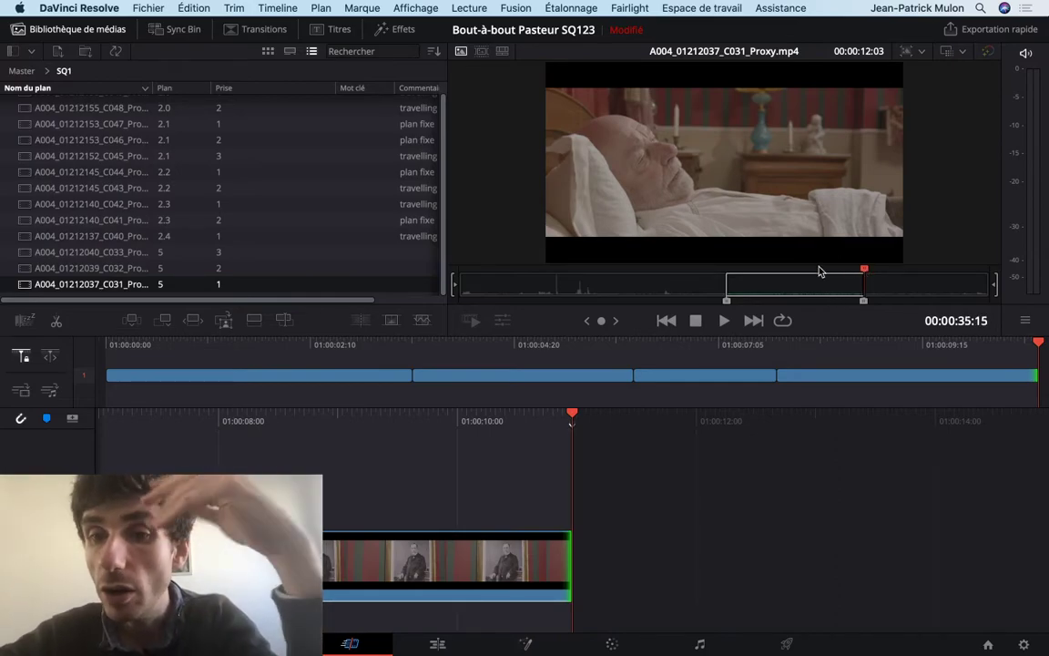
mouse_move(828, 285)
left_mouse_down()
mouse_move(786, 278)
mouse_move(840, 286)
left_mouse_up()
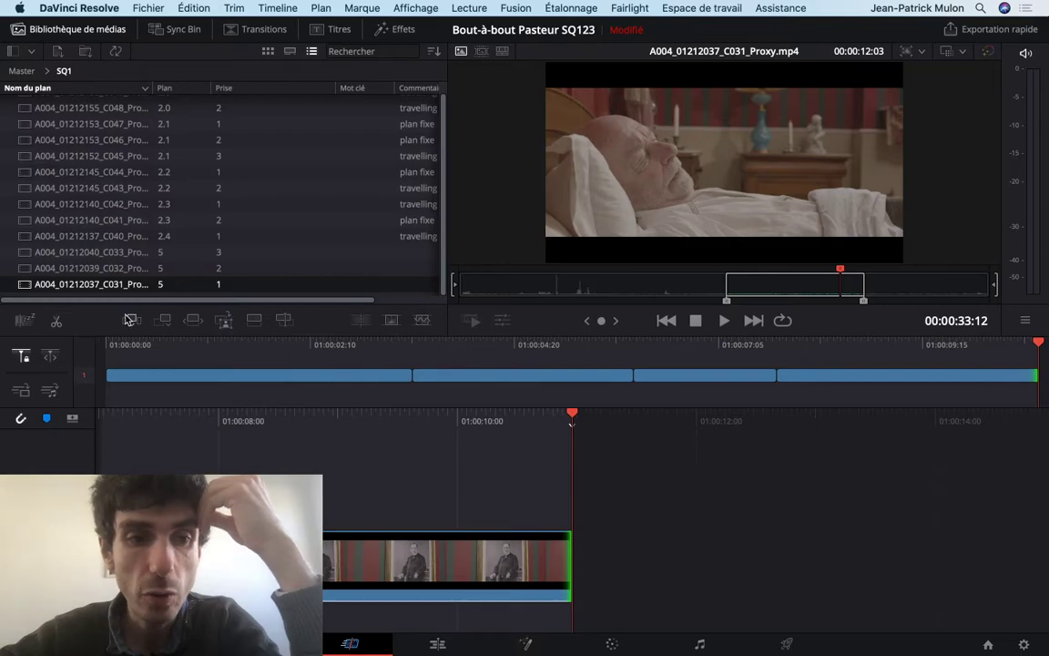
Append the marked C031 section to Timeline 1's end and extend its tail by about one second.
left_click(101, 287)
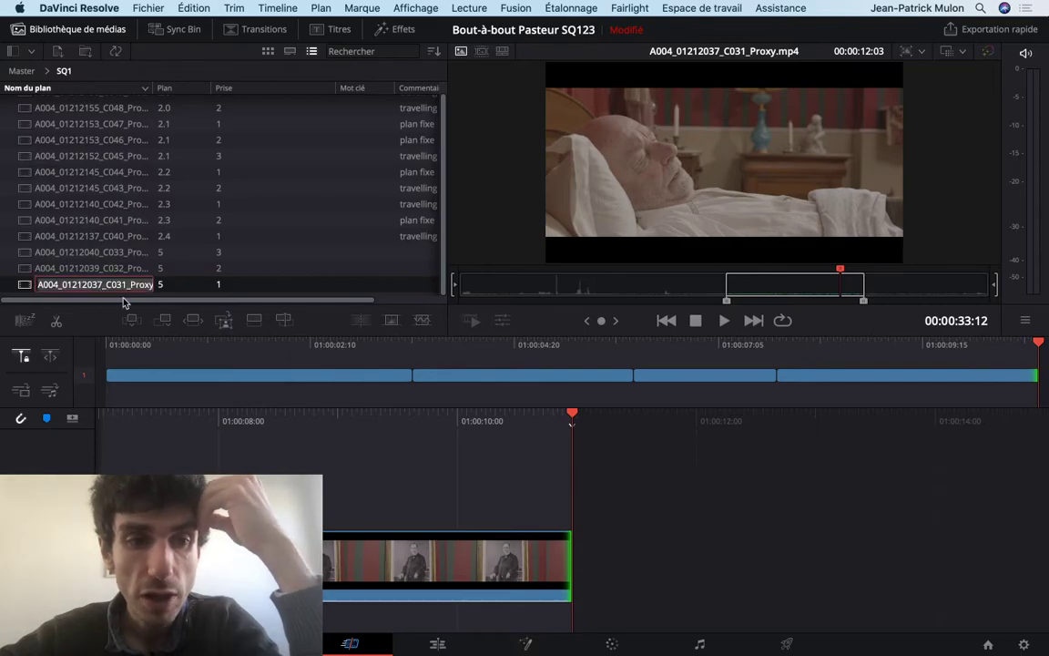
left_click(164, 321)
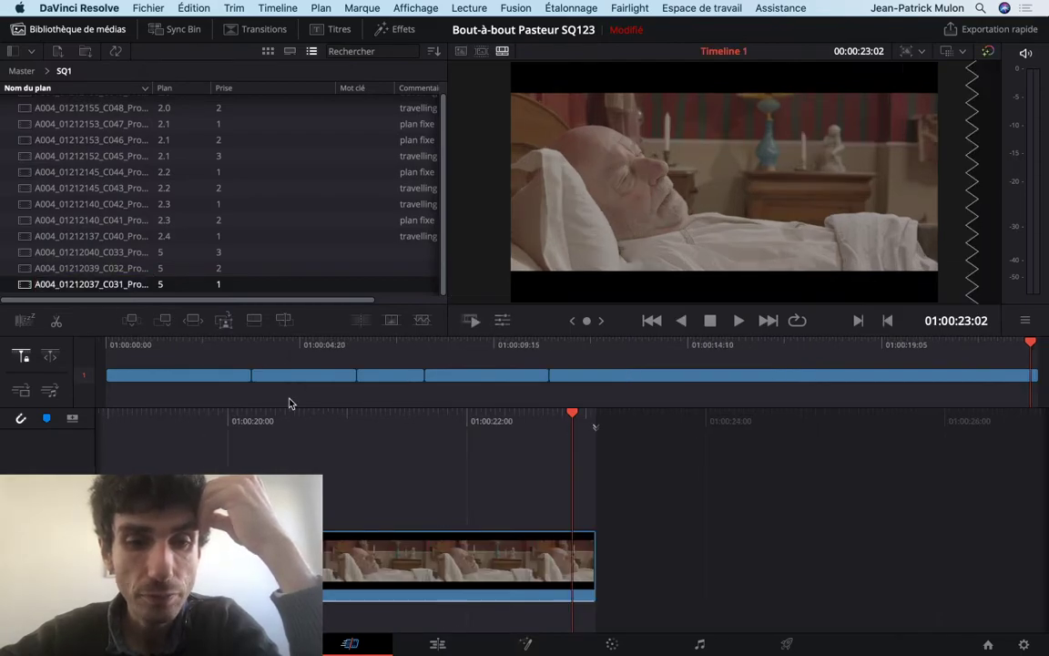
scroll(351, 422, "up", 3)
scroll(351, 424, "up", 5)
scroll(351, 425, "up", 5)
scroll(437, 437, "down", 1)
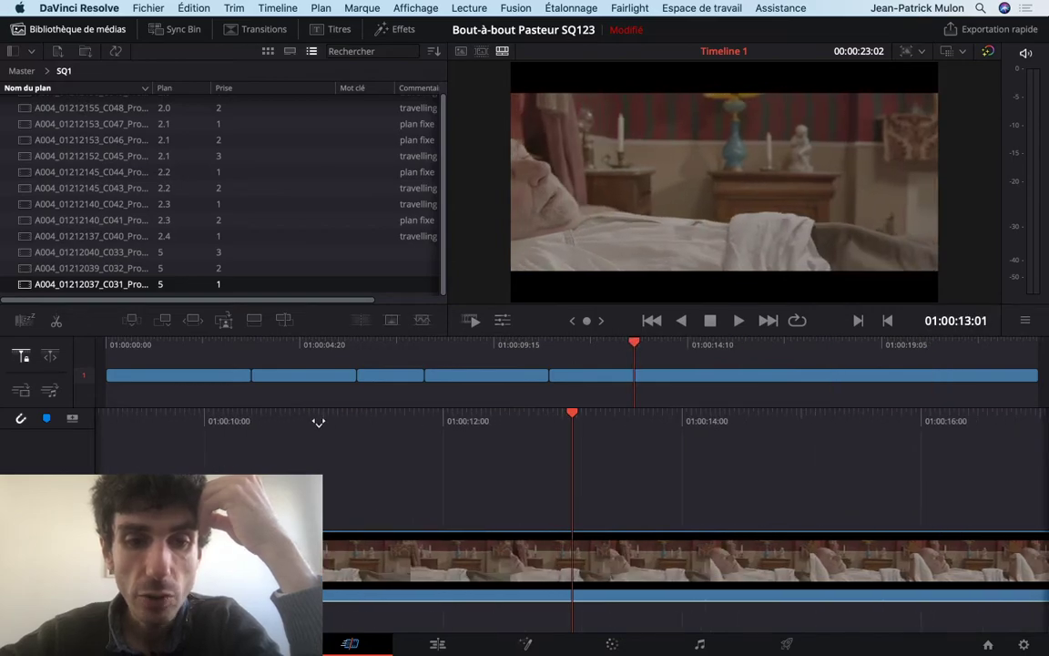
scroll(532, 456, "up", 4)
scroll(720, 487, "up", 3)
key("space")
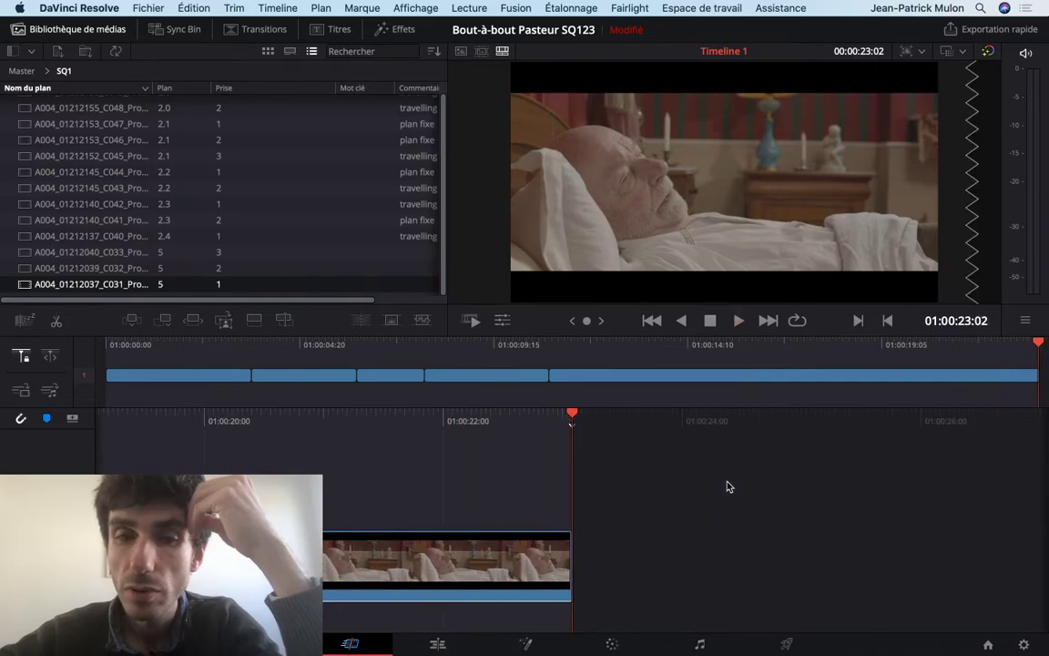
left_click_drag(572, 566, 690, 558)
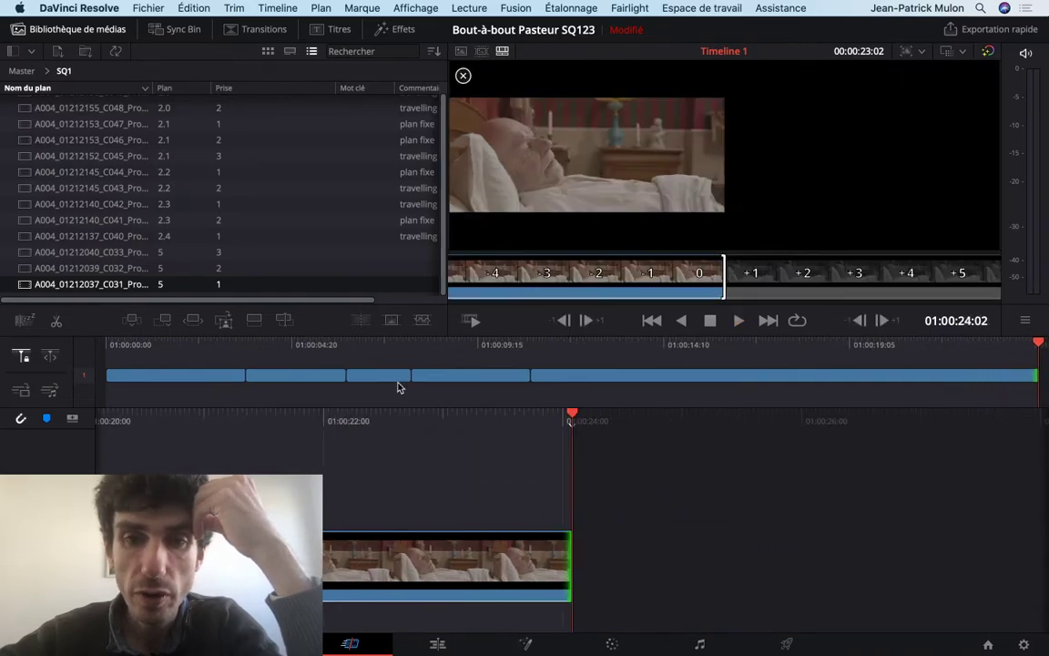
Open the SQ2 bin from Master, sort by shot number and load clip C008.
scroll(146, 246, "up", 1)
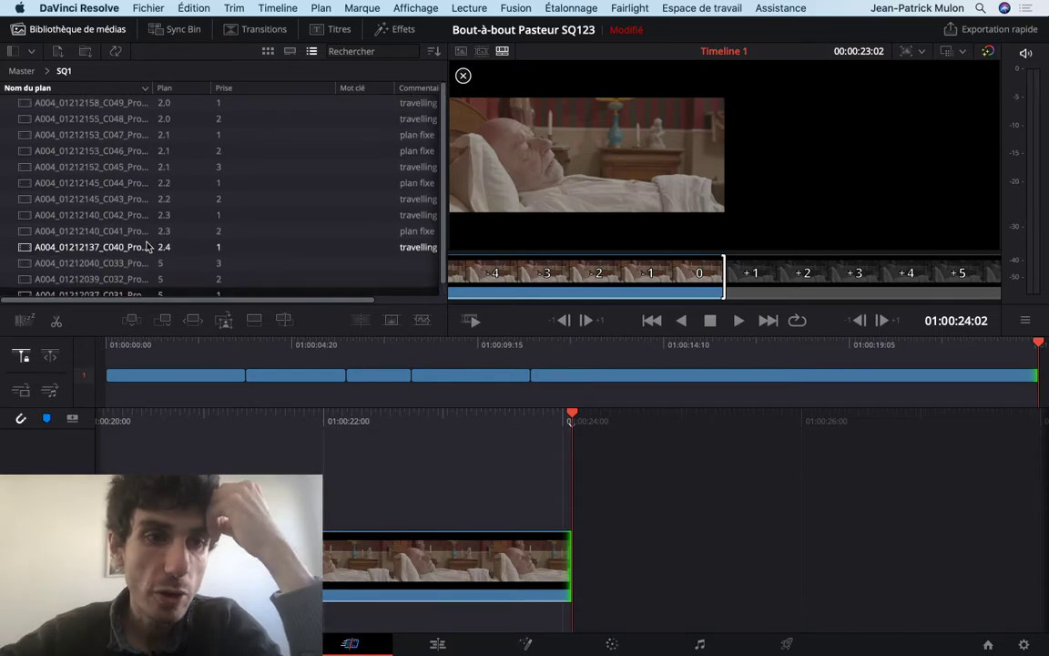
left_click(27, 70)
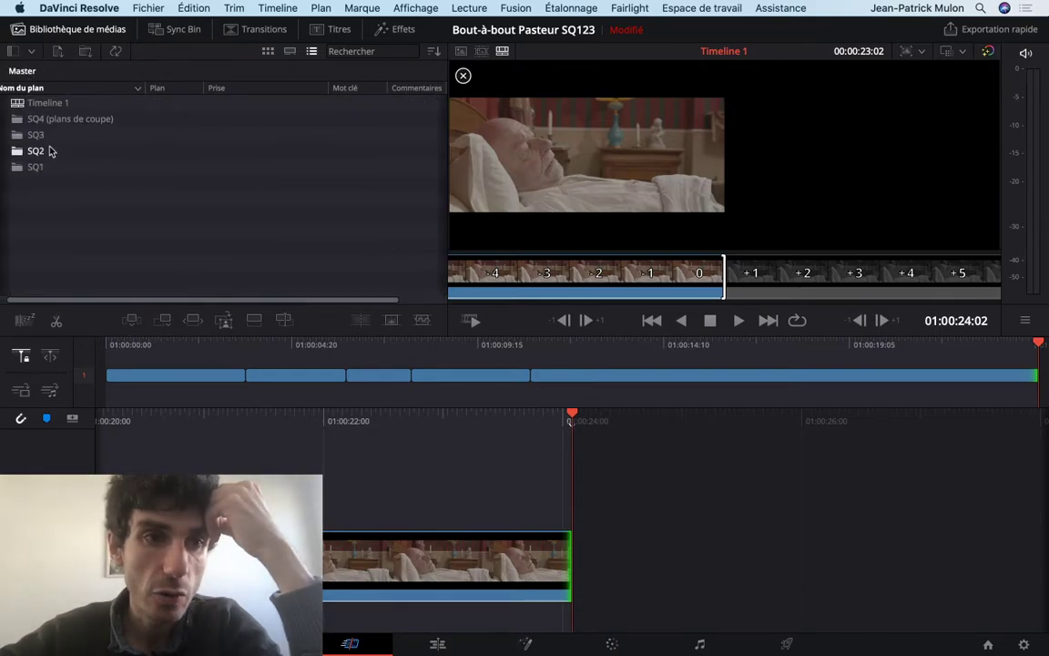
double_click(38, 151)
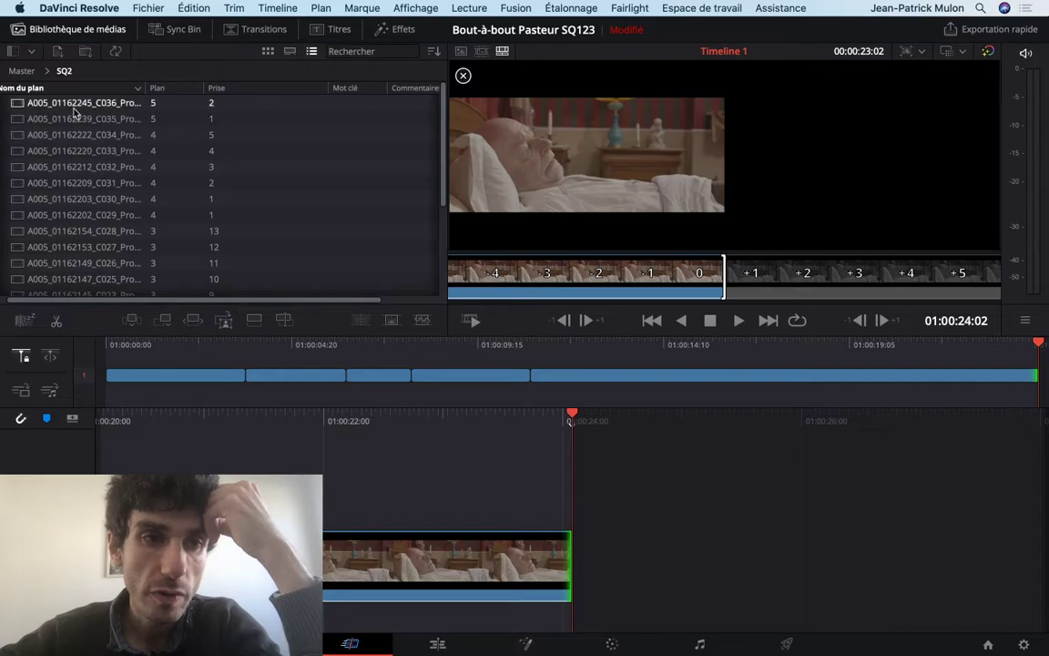
left_click(18, 102)
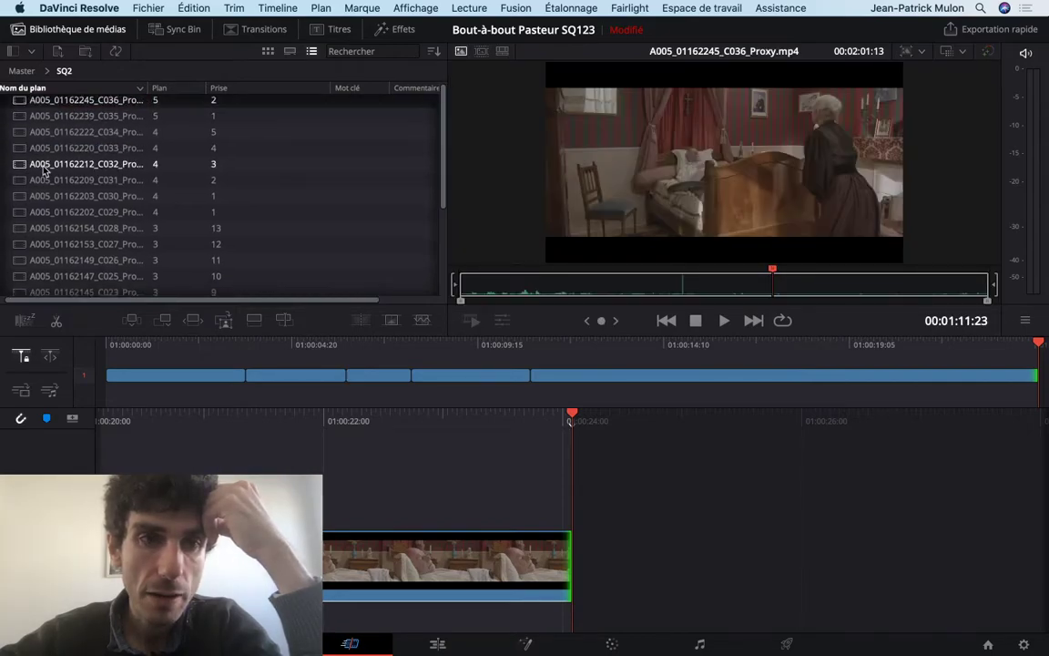
scroll(37, 155, "down", 5)
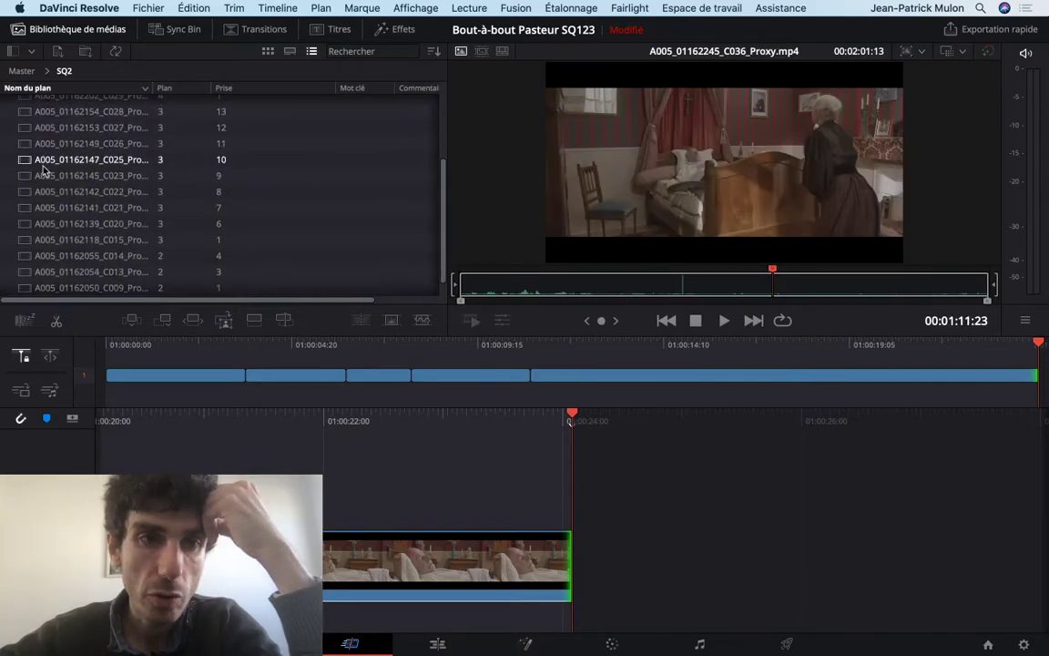
left_click(180, 89)
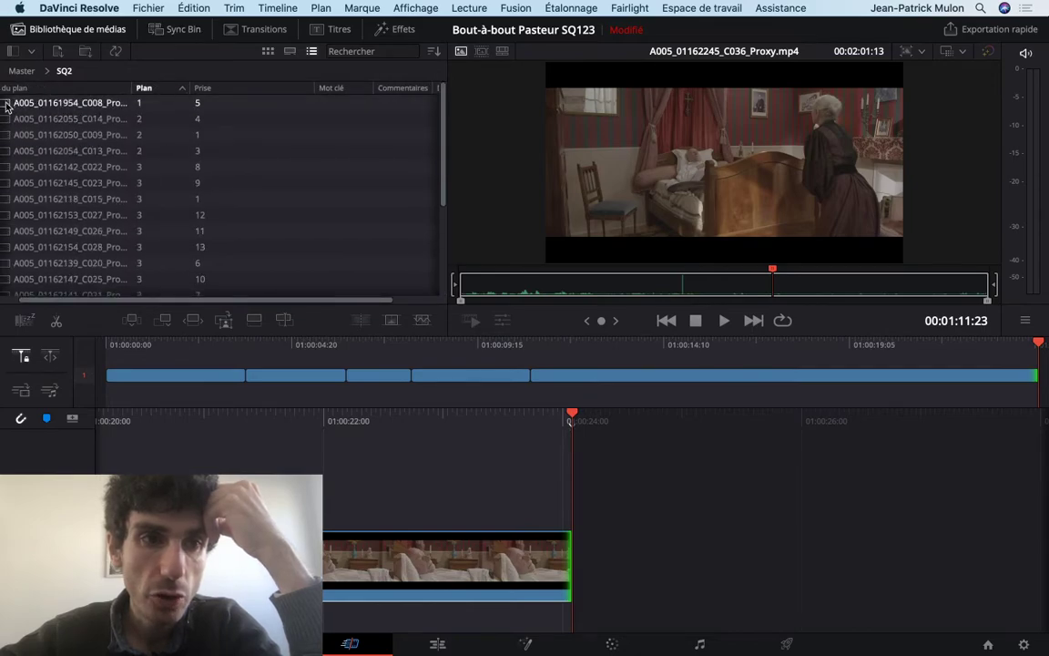
left_click(8, 104)
Mark a 00:00:03:22 section of C008 and Smart Insert it as the sixth shot.
left_click(568, 281)
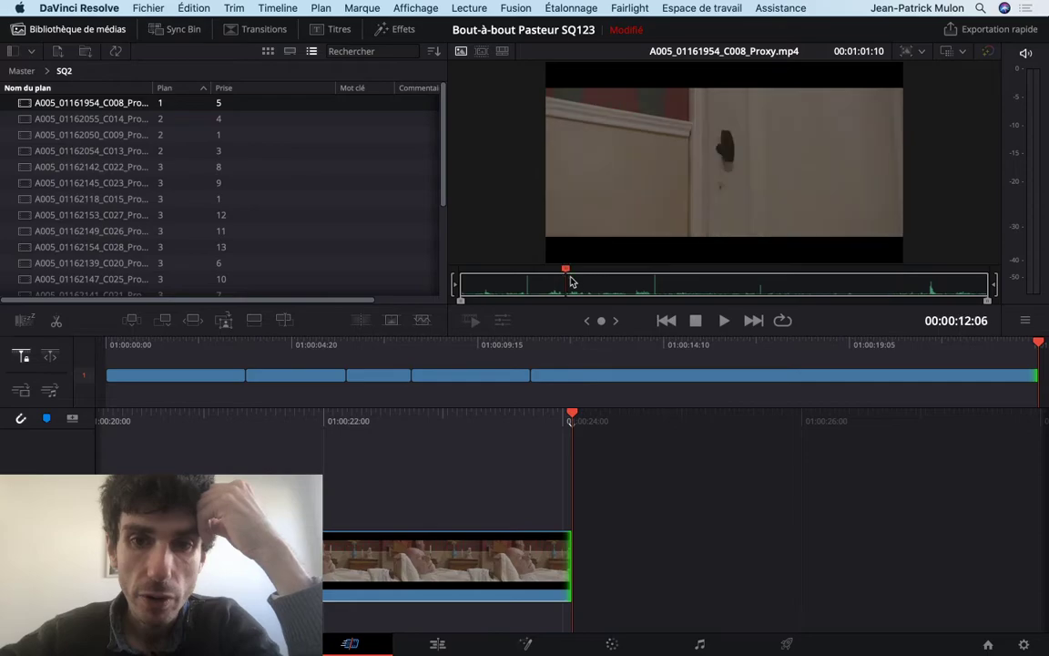
left_click_drag(590, 283, 792, 284)
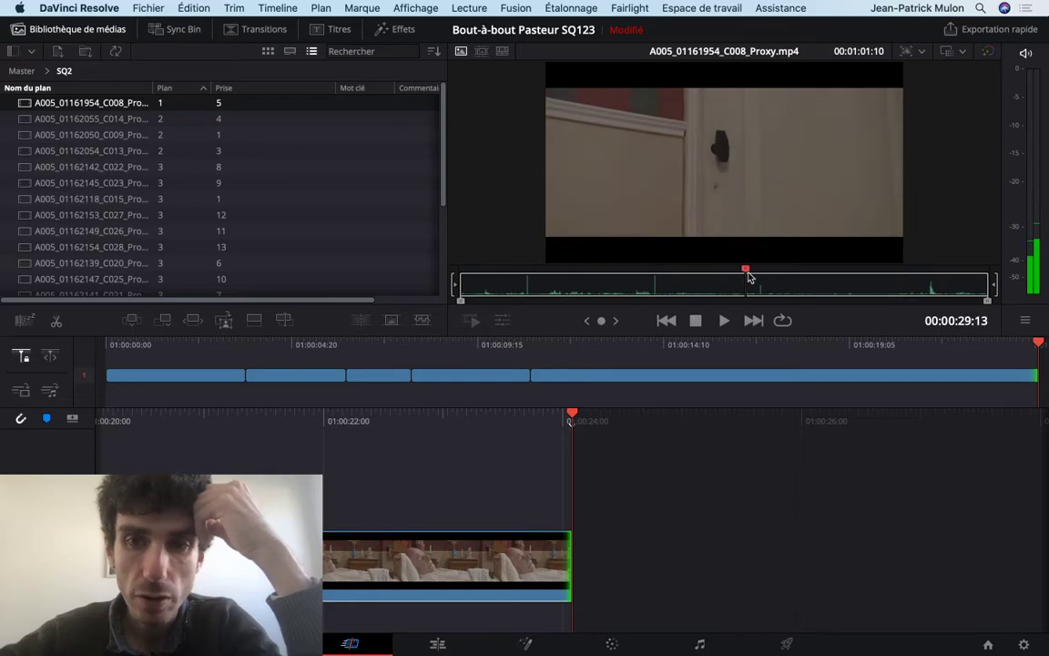
left_click_drag(869, 288, 864, 283)
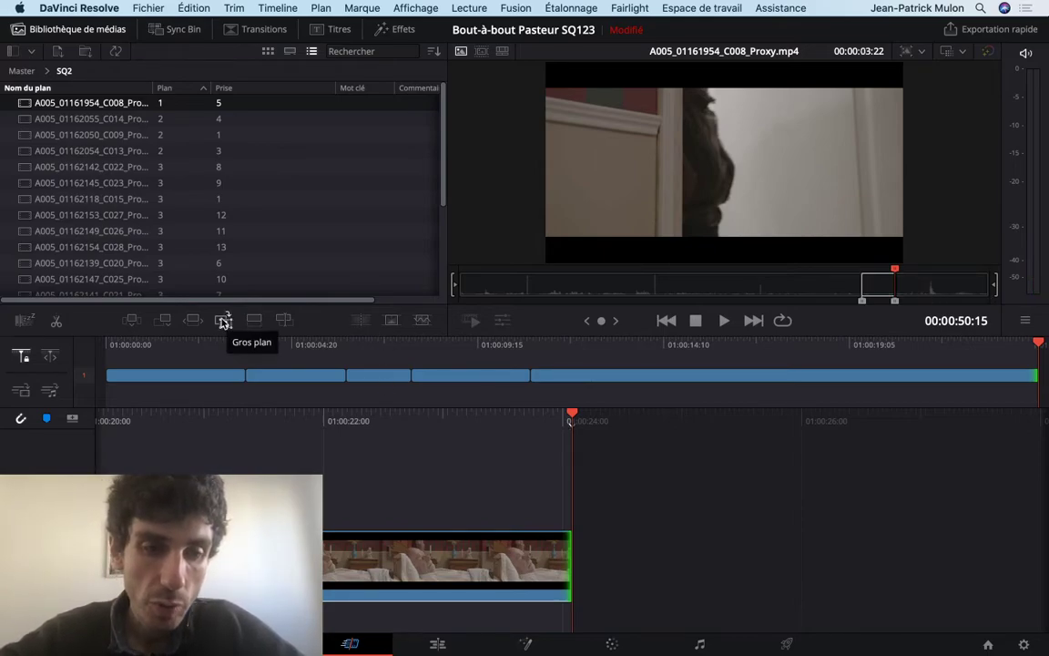
left_click(153, 326)
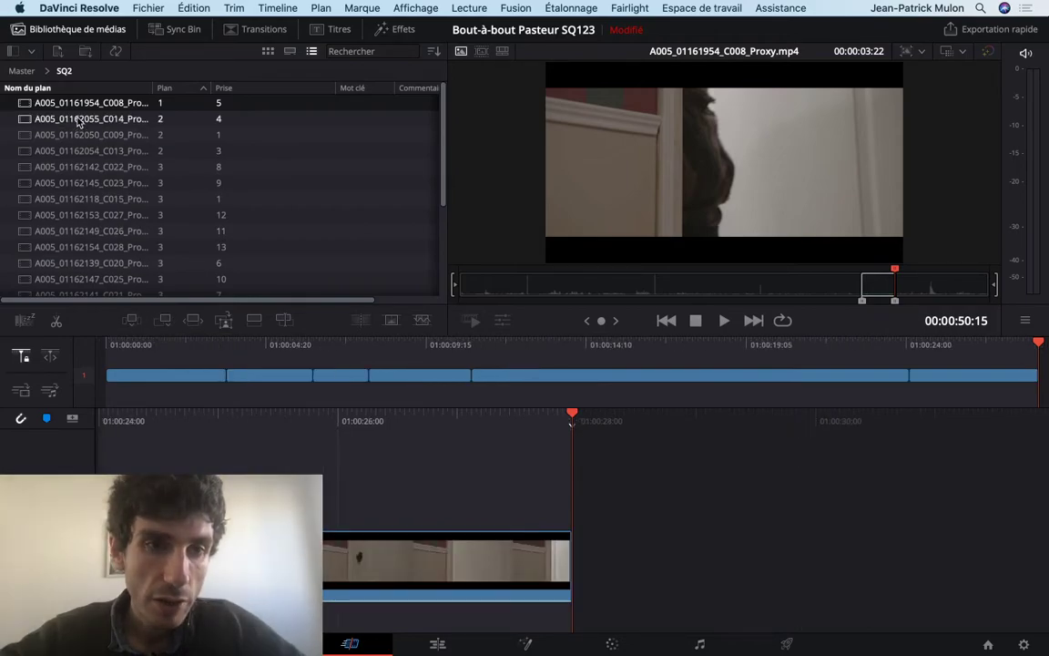
Load clip C014 and append a 00:00:02:08 section to Timeline 1, making it 00:00:30:07.
left_click(80, 120)
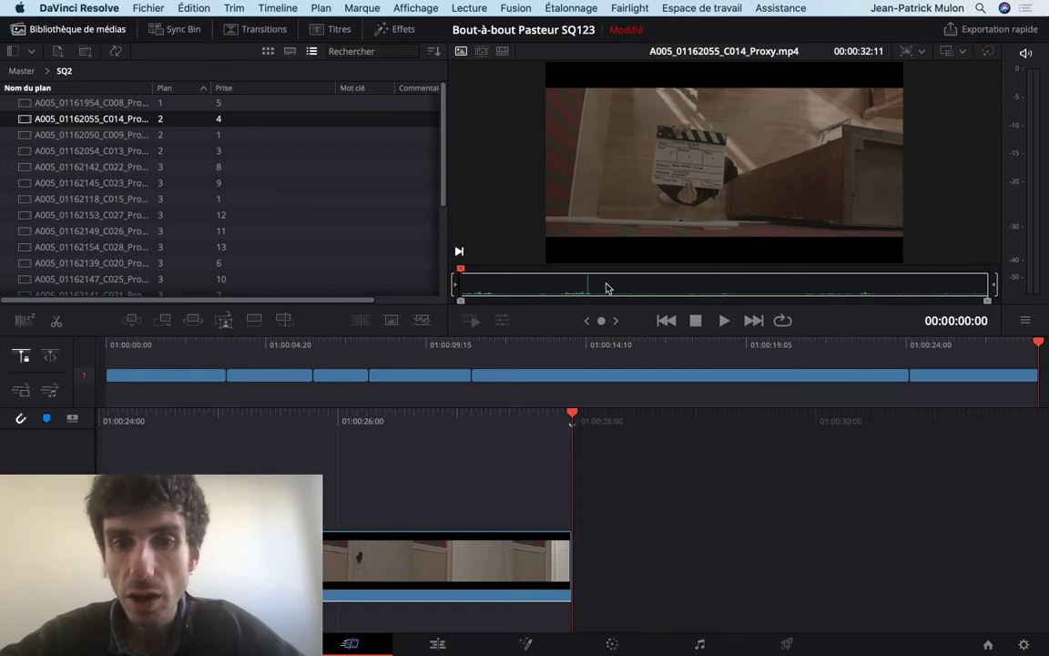
left_click_drag(607, 287, 714, 294)
left_click_drag(836, 295, 815, 294)
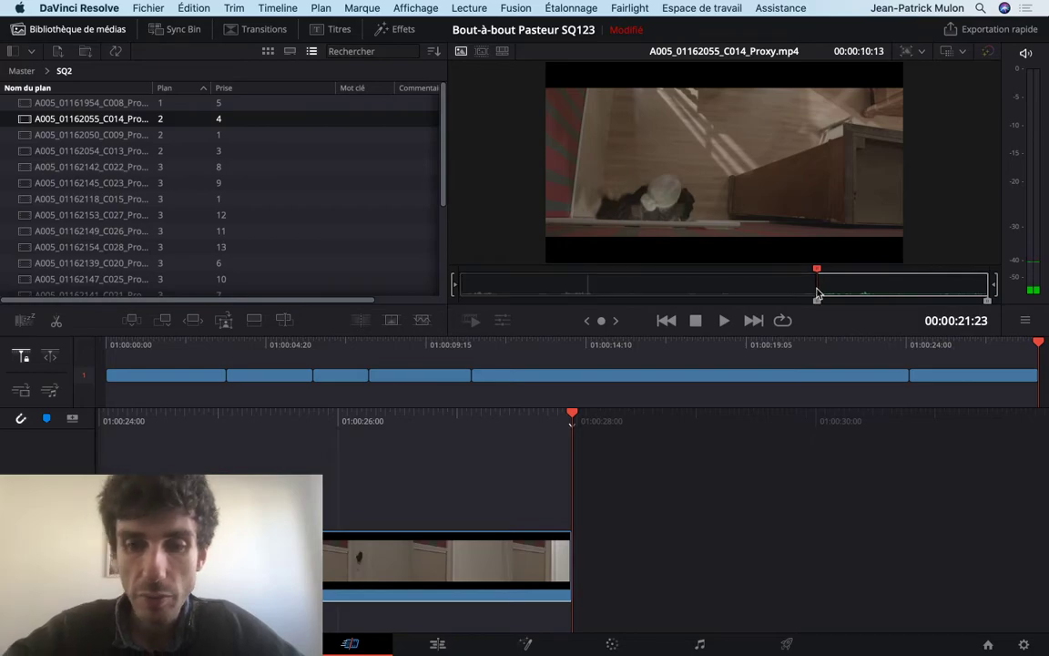
key("space")
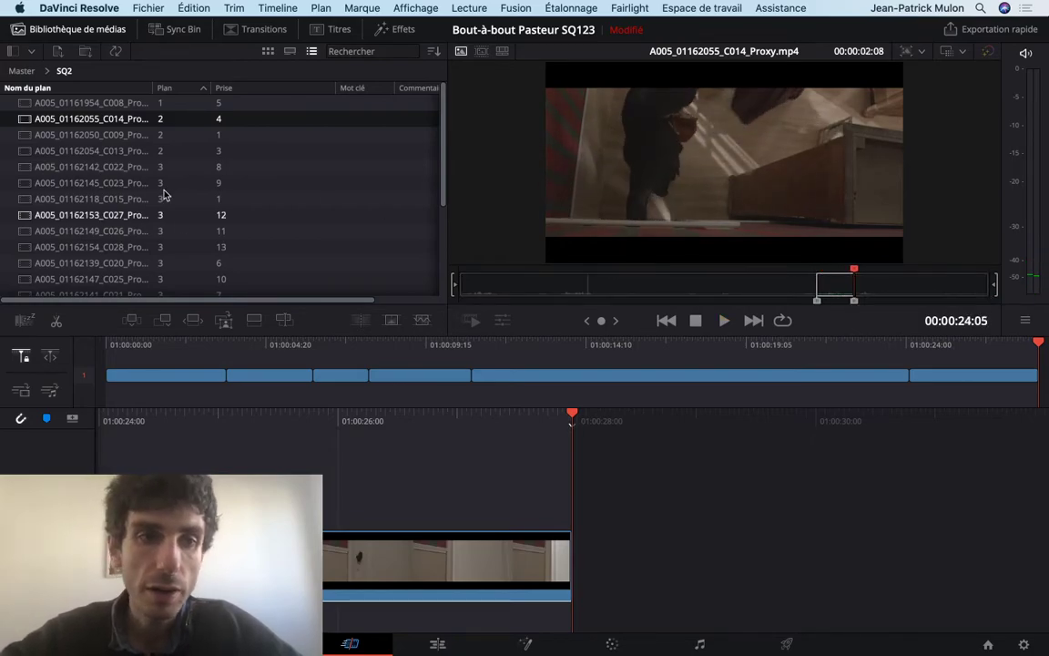
left_click(141, 320)
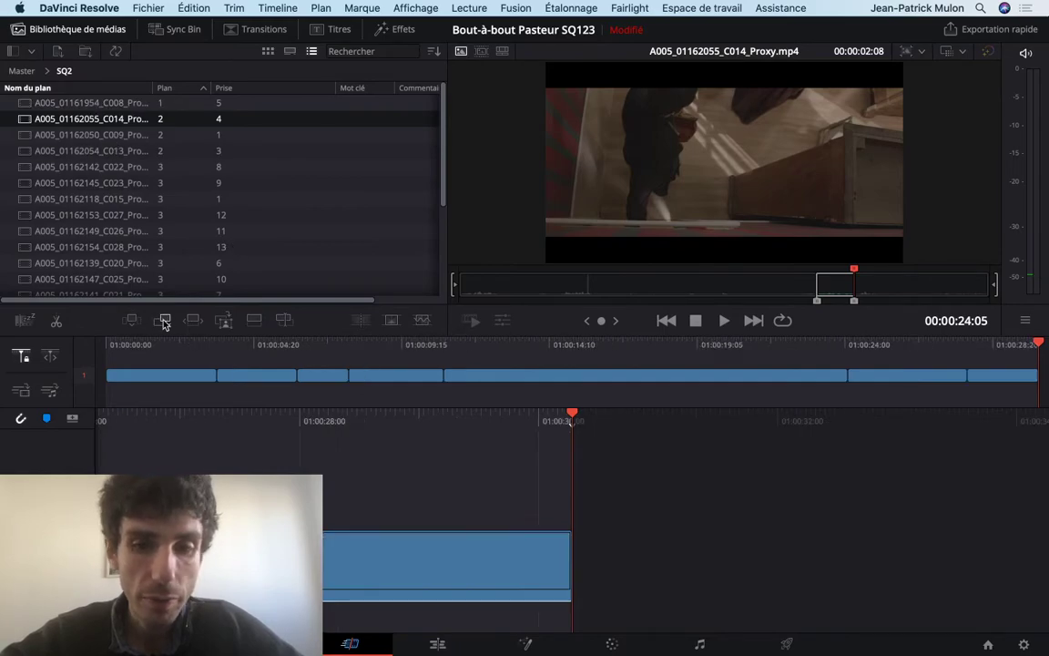
left_click_drag(193, 410, 639, 491)
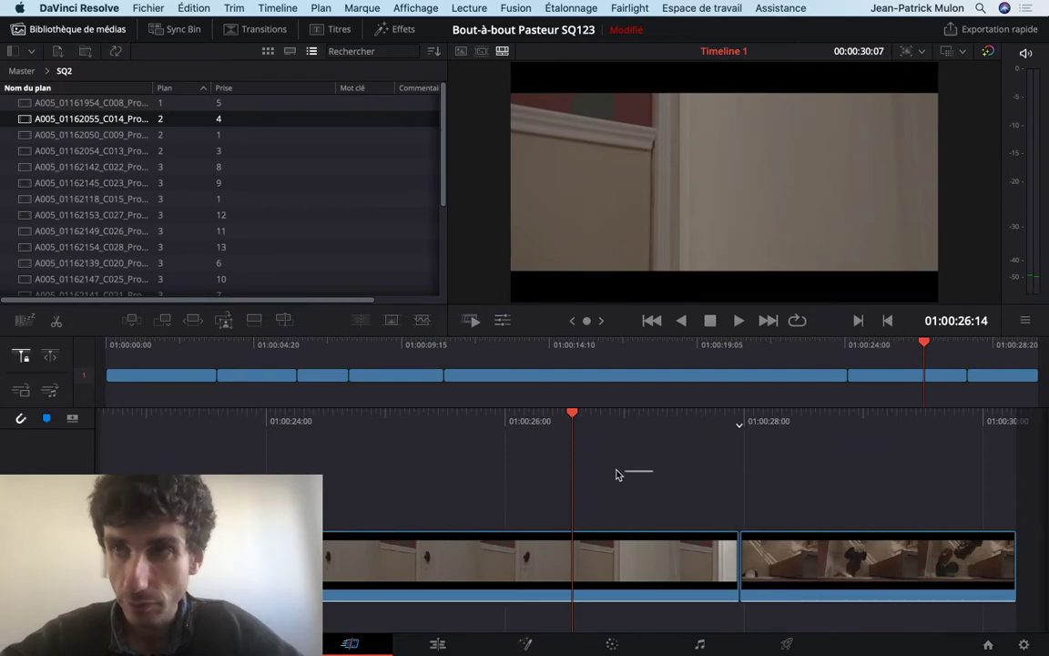
Roll the C008-to-C014 cut later up to the playhead, near 01:00:28:05, keeping 00:00:30:07.
mouse_move(567, 421)
left_mouse_down()
mouse_move(418, 438)
mouse_move(392, 429)
left_mouse_up()
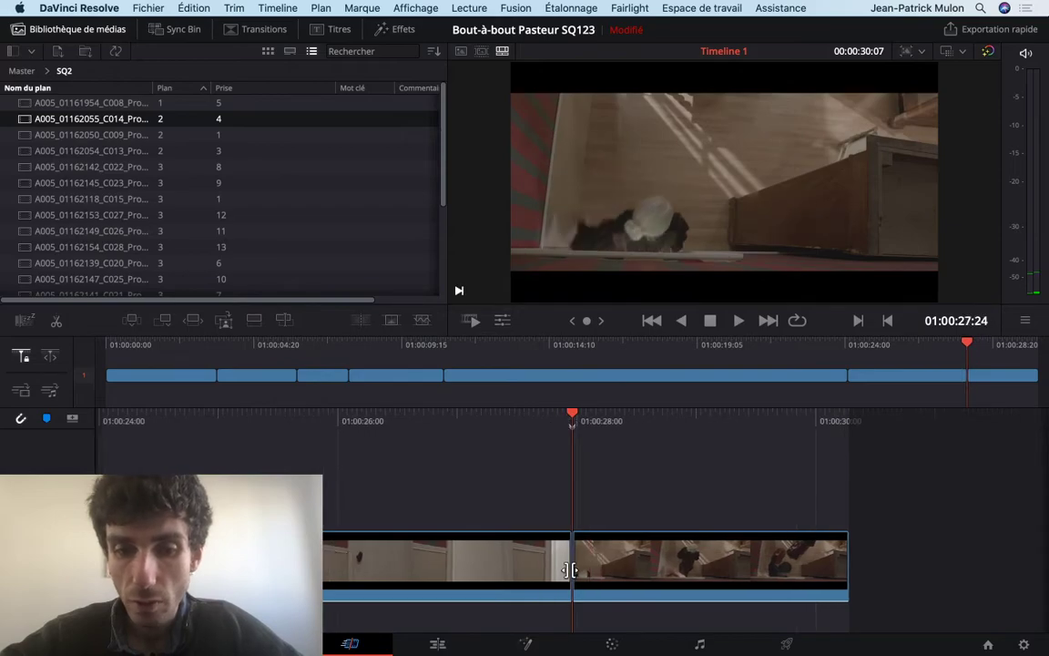
mouse_move(566, 570)
left_mouse_down()
mouse_move(585, 575)
mouse_move(546, 574)
mouse_move(530, 529)
left_mouse_up()
mouse_move(522, 452)
left_mouse_down()
mouse_move(559, 446)
mouse_move(555, 428)
left_mouse_up()
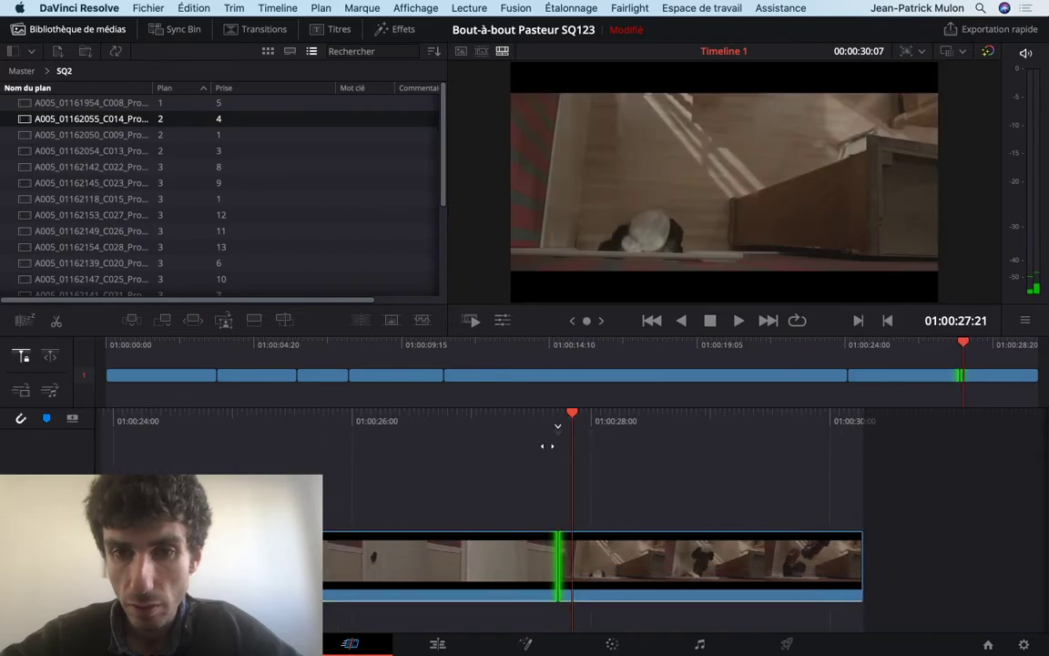
key("slash")
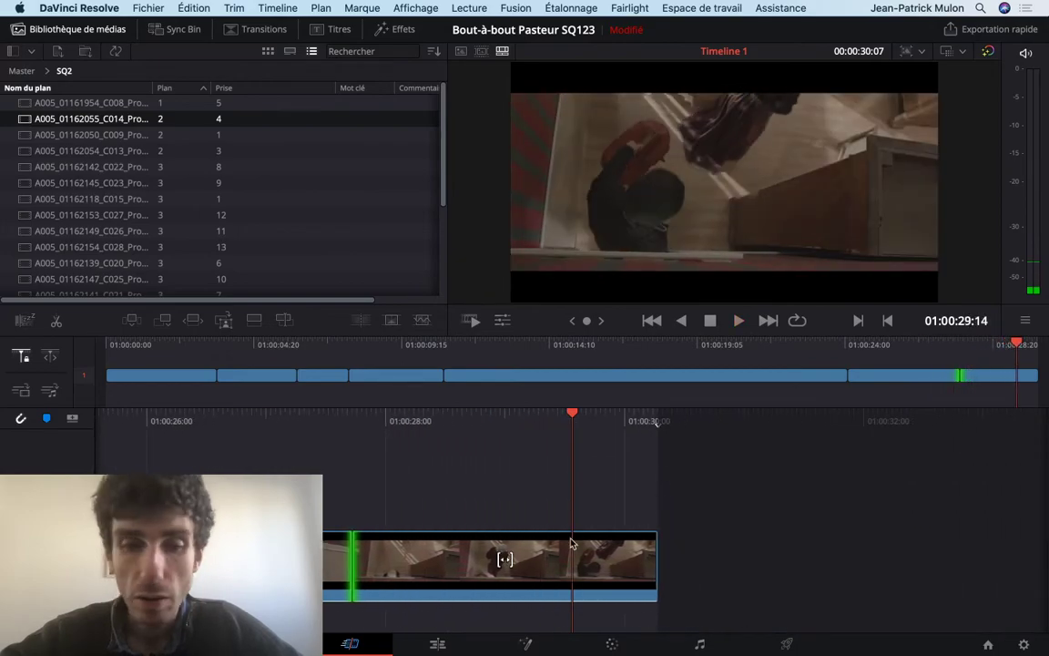
left_click_drag(504, 540, 594, 565)
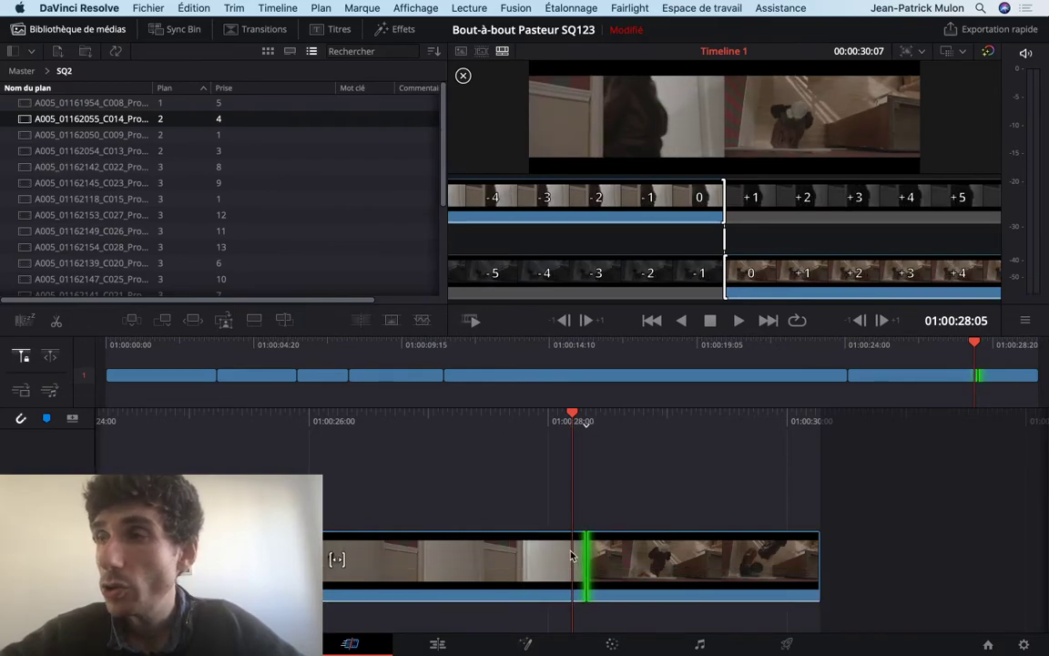
Nudge the door-to-stairs cut frame by frame with comma/period and J/L, making Timeline 1 00:00:30:16.
mouse_move(584, 556)
left_mouse_down()
mouse_move(532, 562)
mouse_move(545, 563)
left_mouse_up()
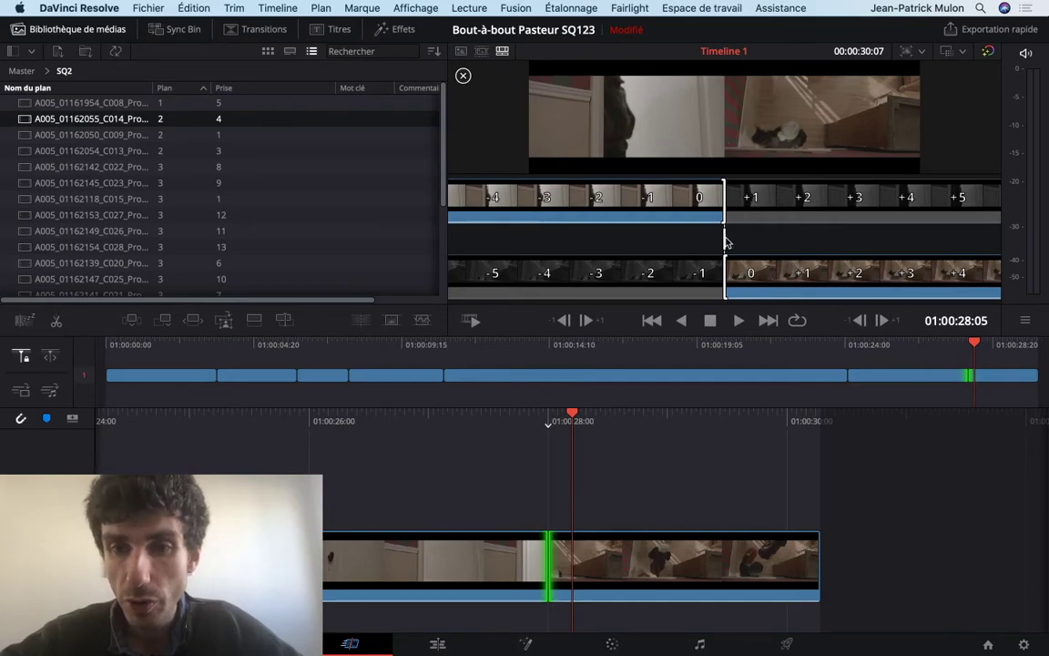
left_click_drag(552, 423, 610, 424)
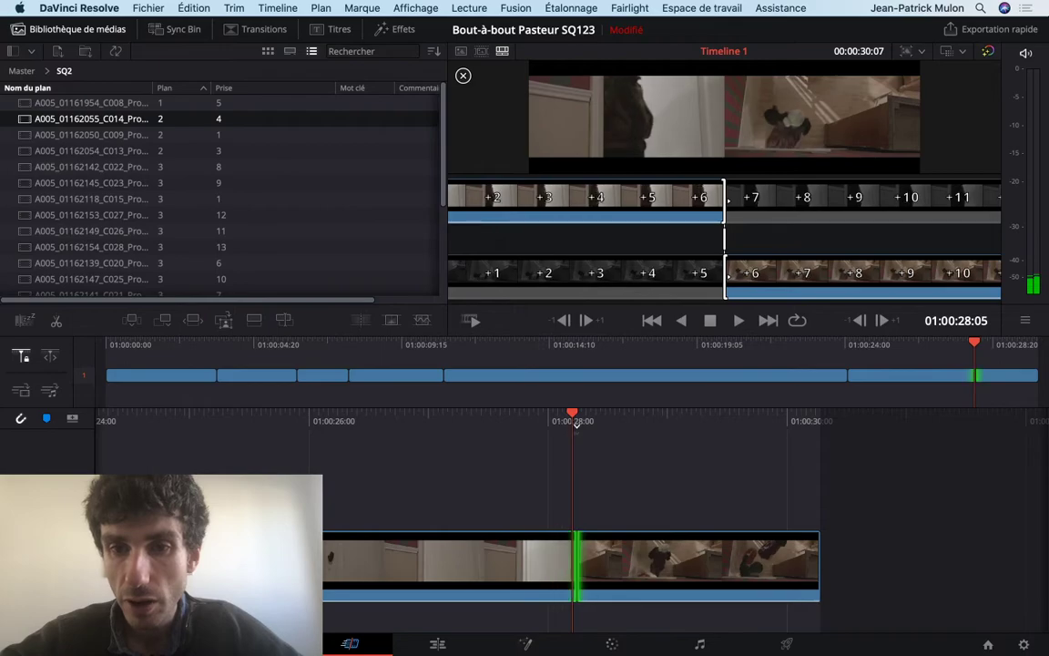
left_click_drag(610, 425, 563, 425)
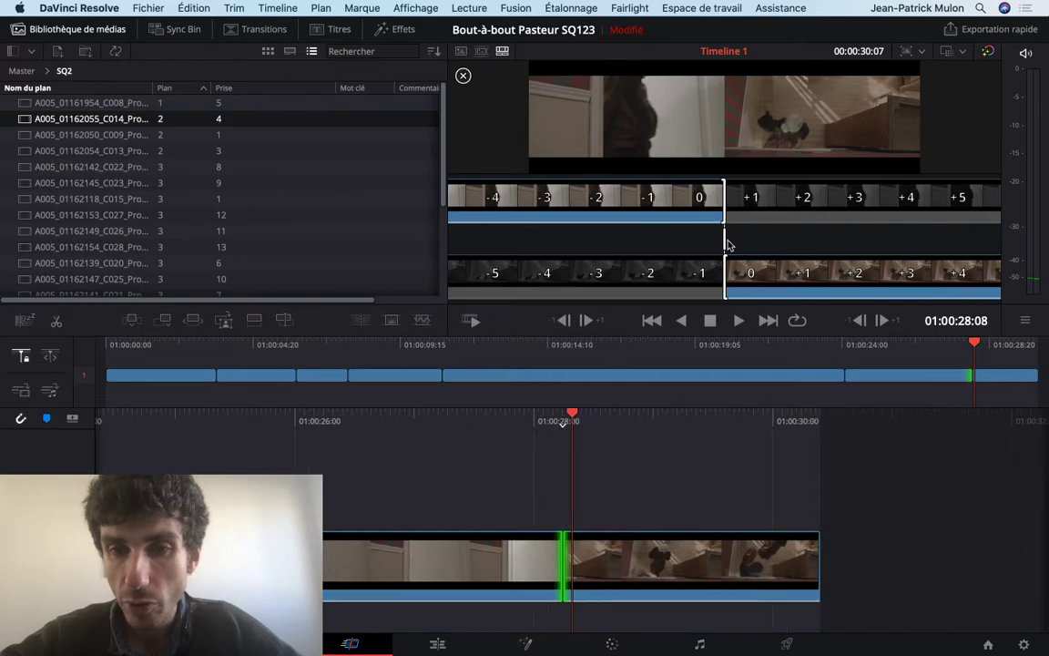
key("l")
key("j")
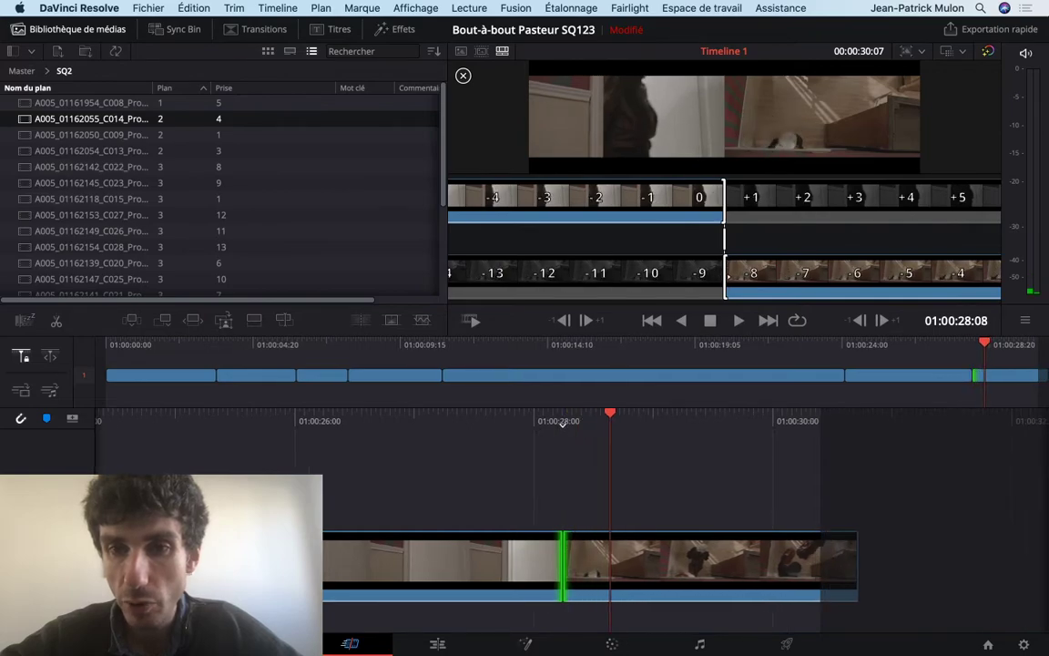
key("period")
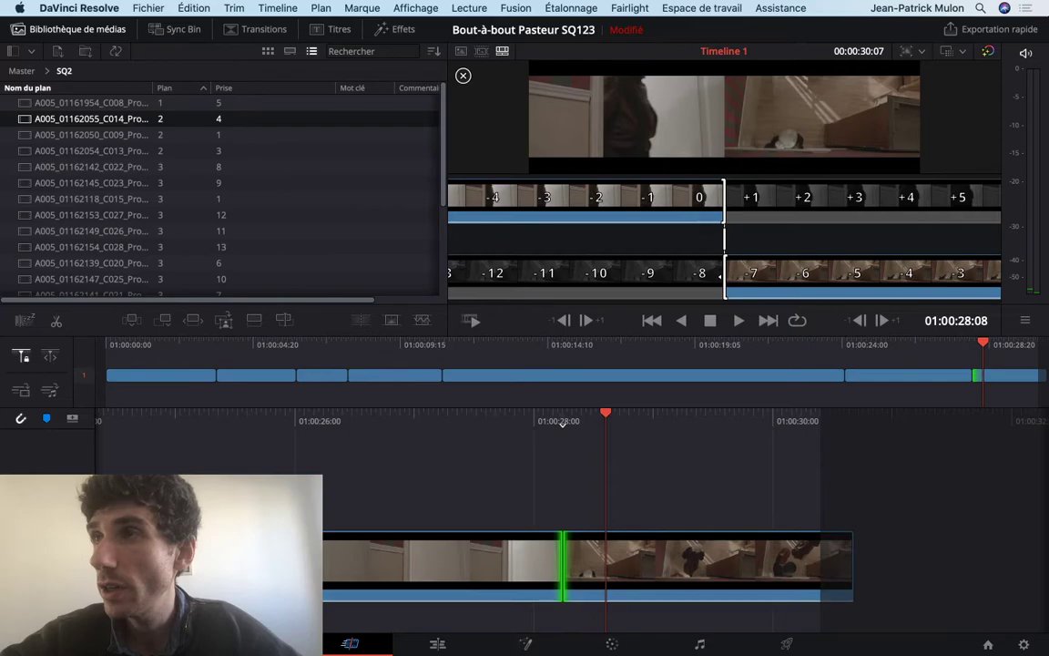
key("period")
left_click_drag(529, 422, 540, 422)
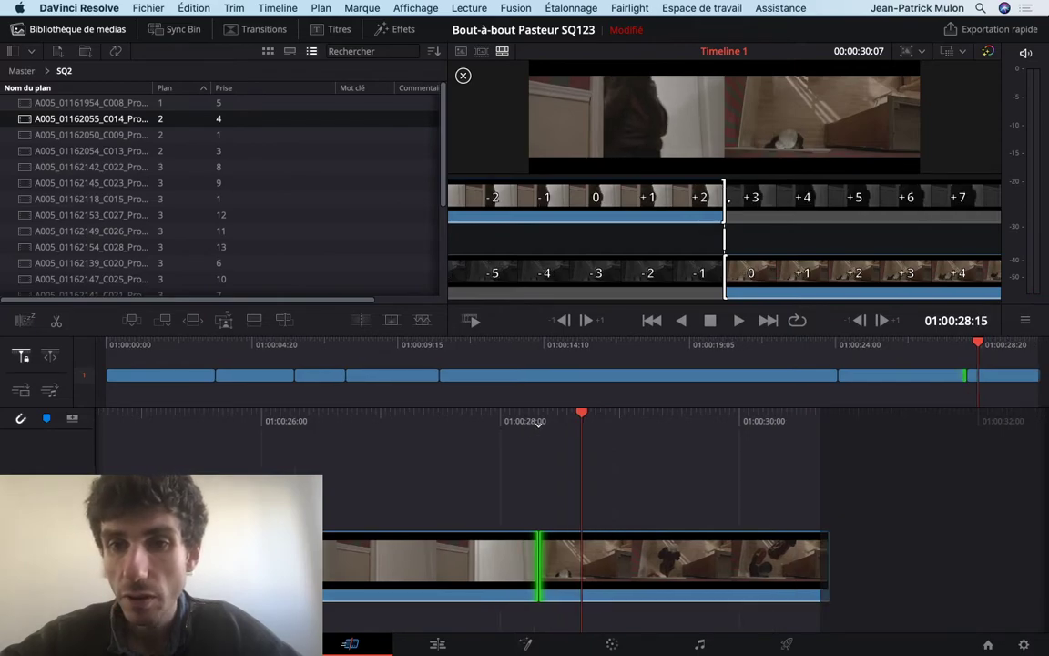
key("comma")
key("comma")
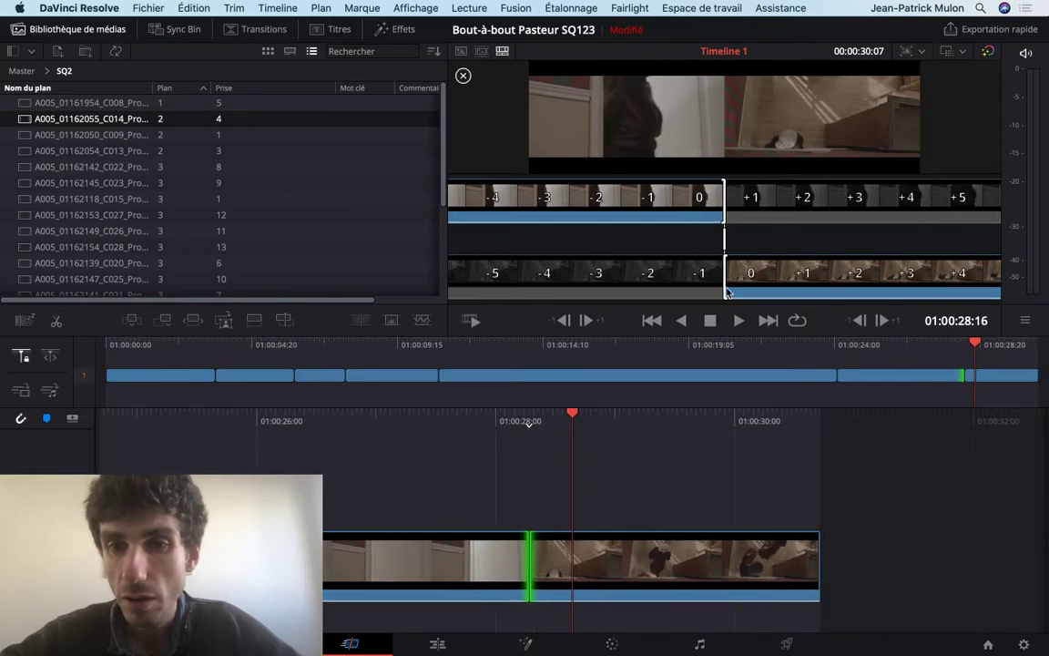
key("comma")
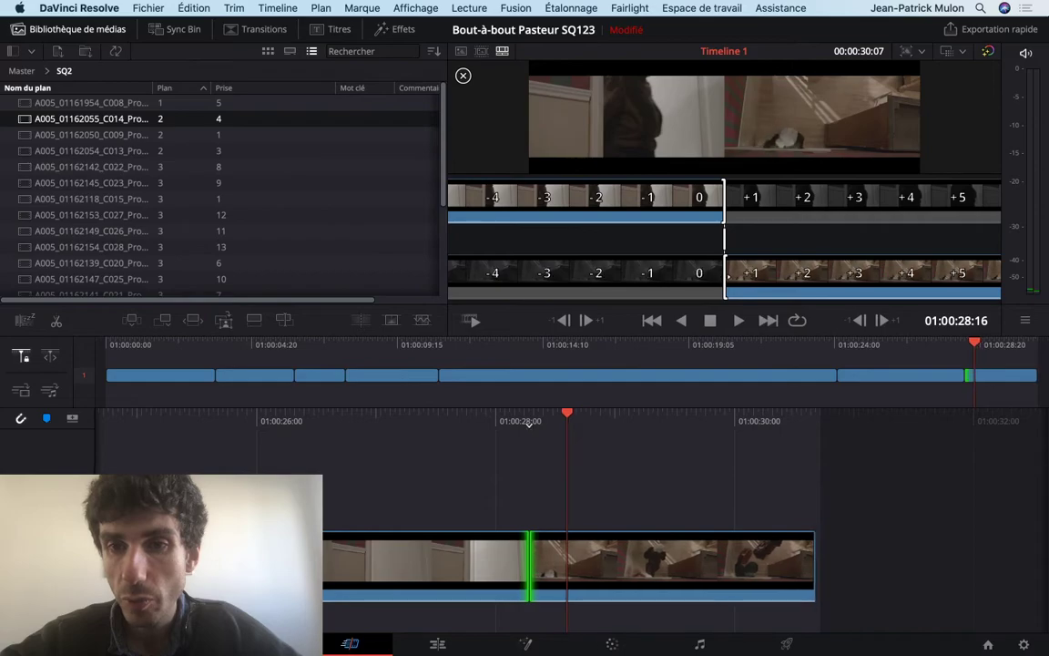
key("space")
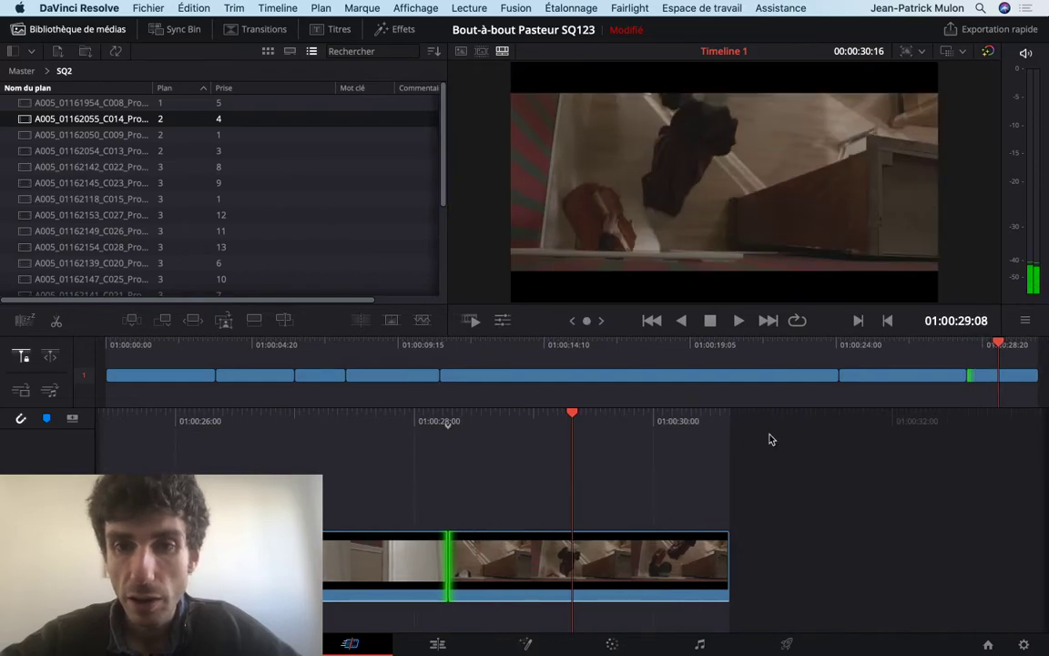
key("j")
key("j")
key("j")
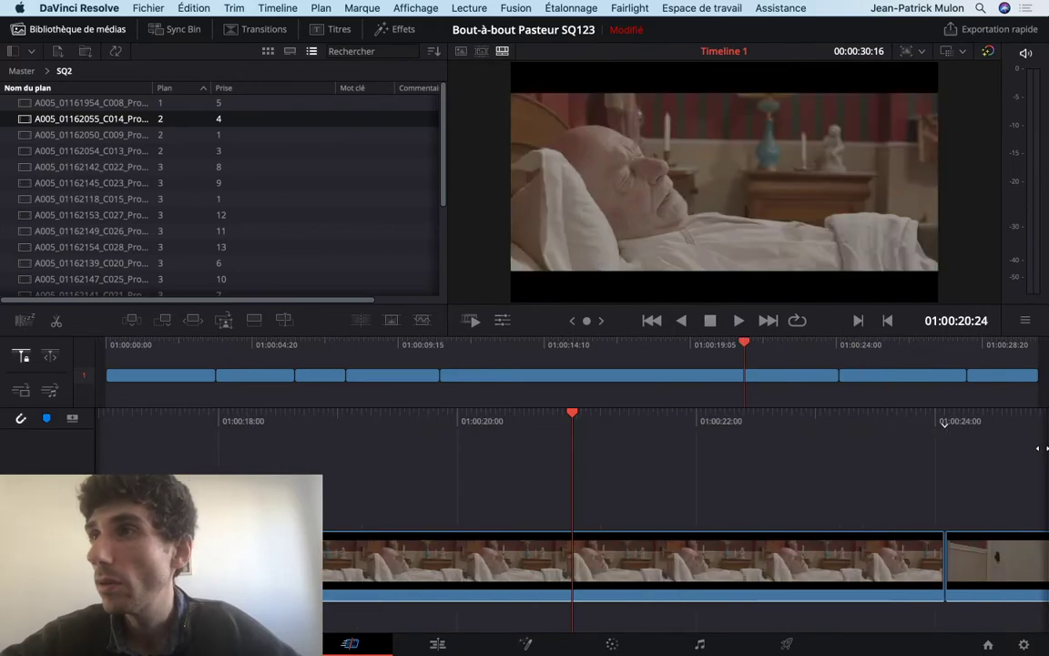
key("l")
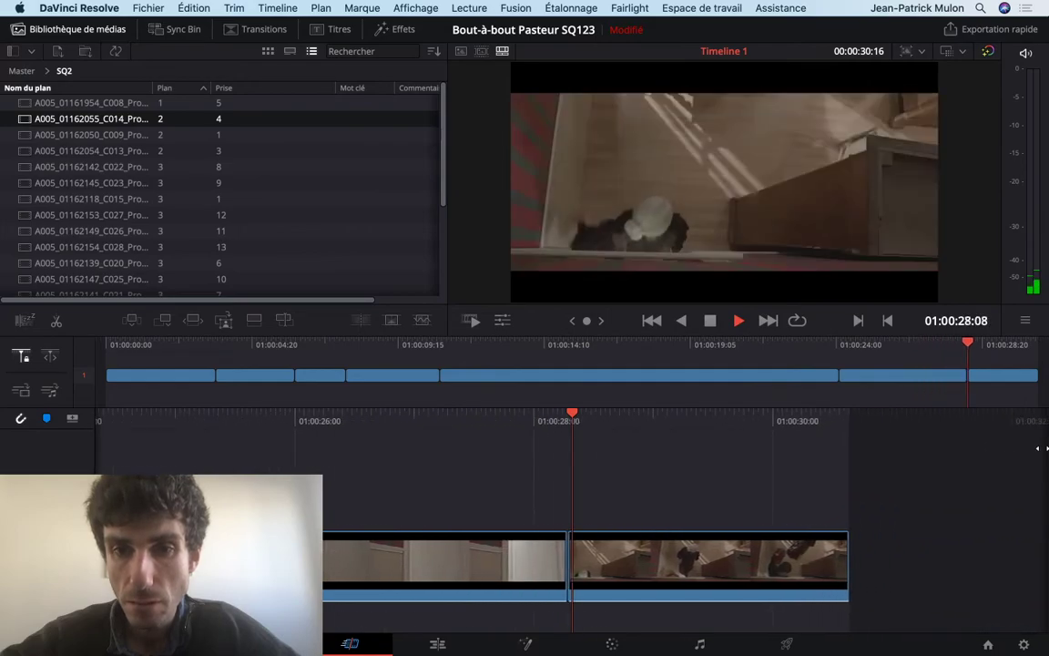
key("alt+slash")
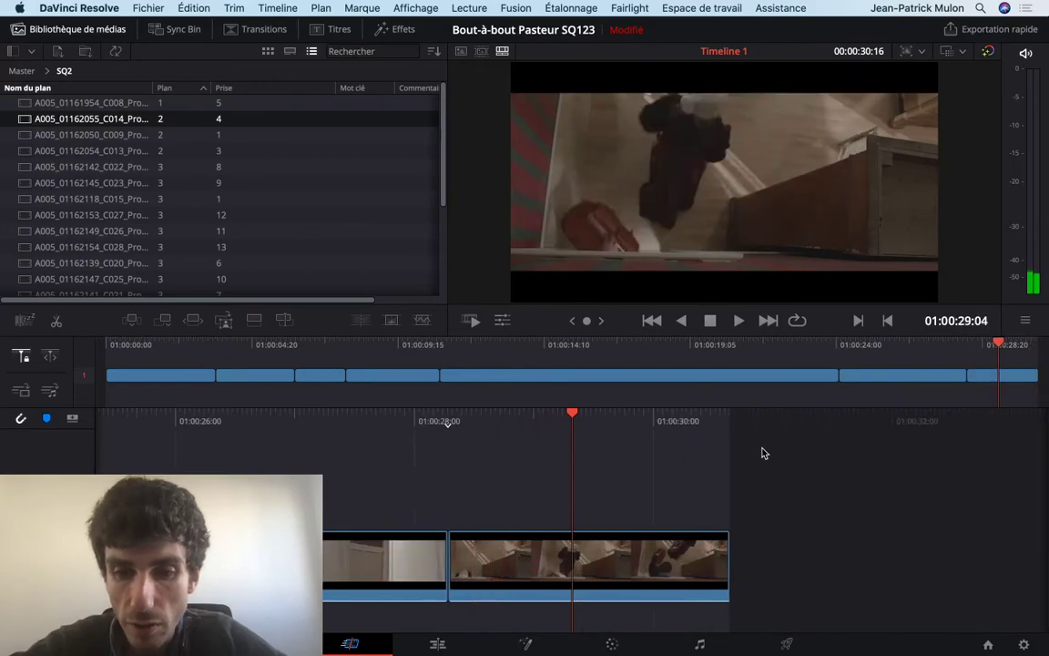
key("j")
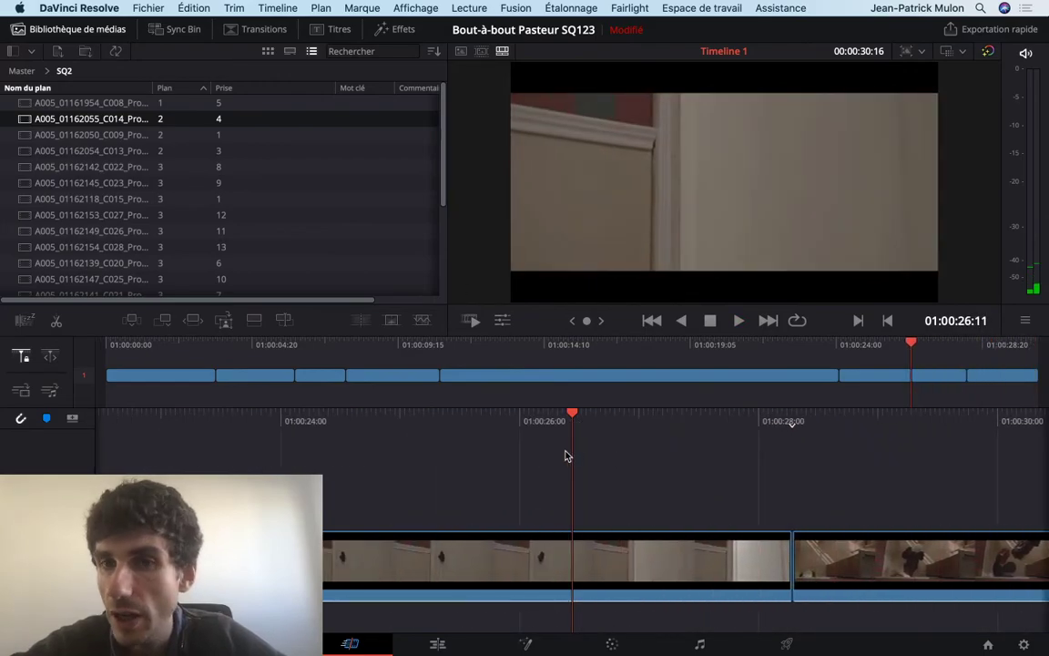
key("l")
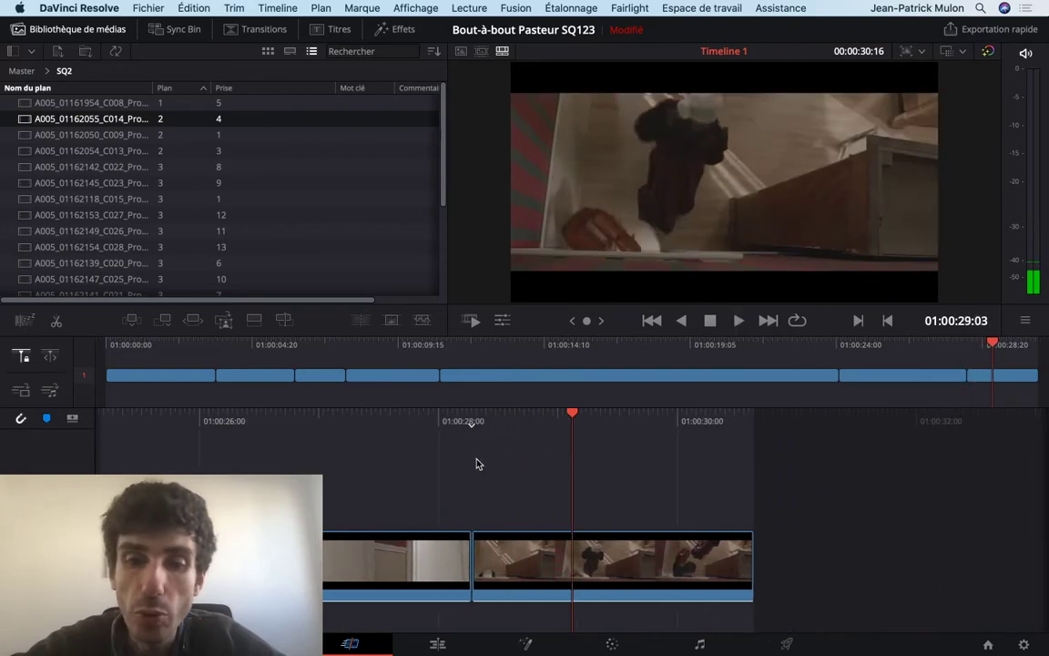
scroll(566, 453, "up", 5)
Roll the door-to-stairs cut earlier and extend the stairs shot's tail, reaching 00:00:31:14.
scroll(562, 450, "up", 1)
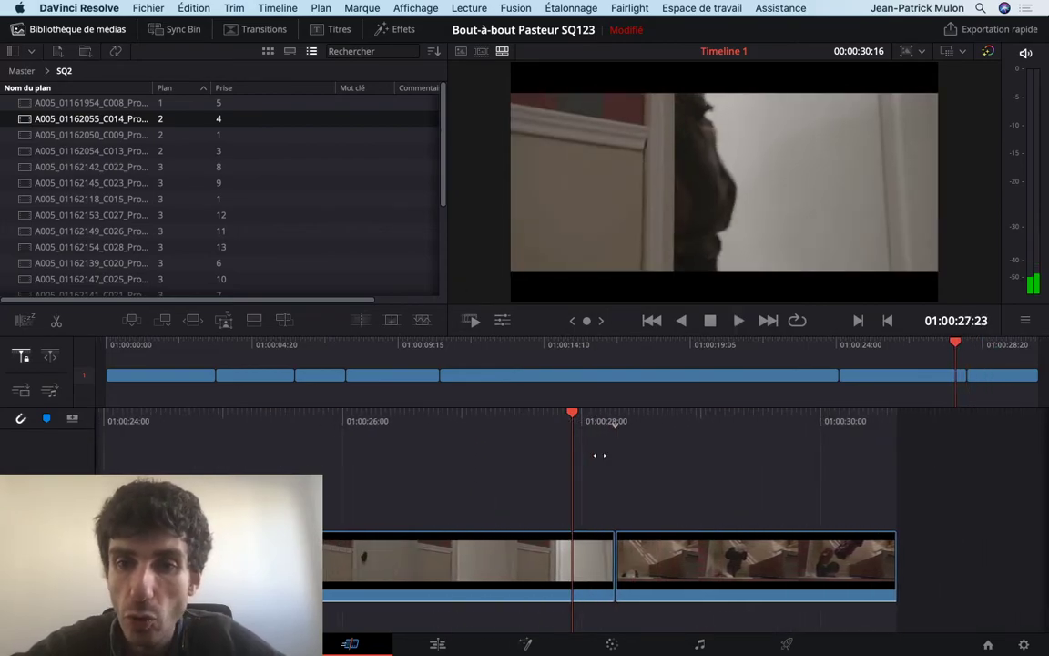
scroll(583, 452, "down", 1)
scroll(624, 460, "up", 2)
scroll(640, 467, "up", 1)
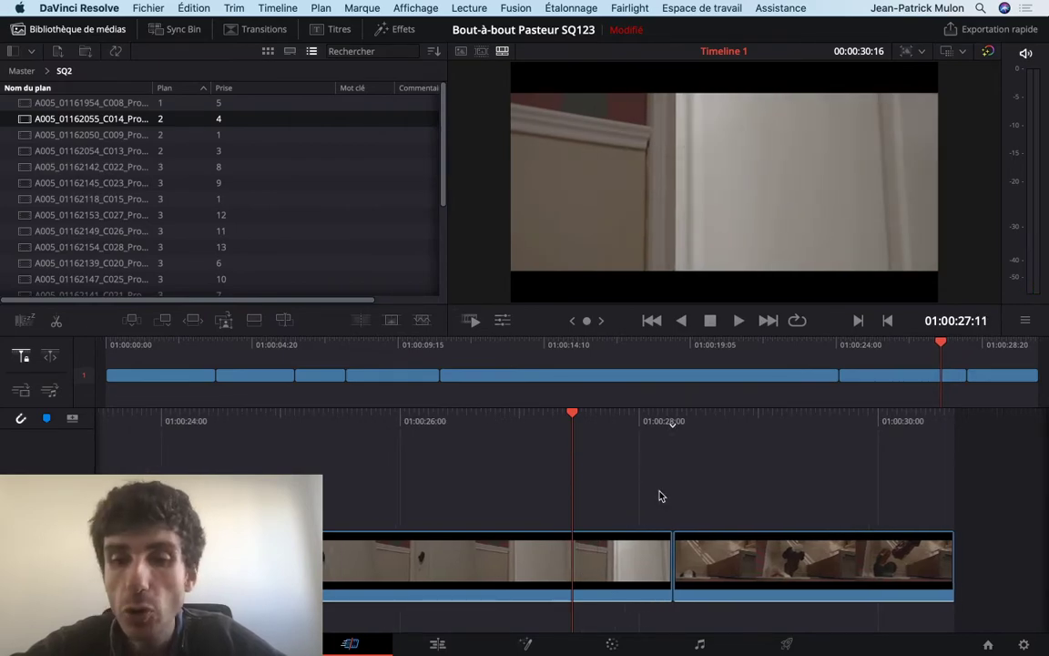
left_click_drag(674, 546, 557, 549)
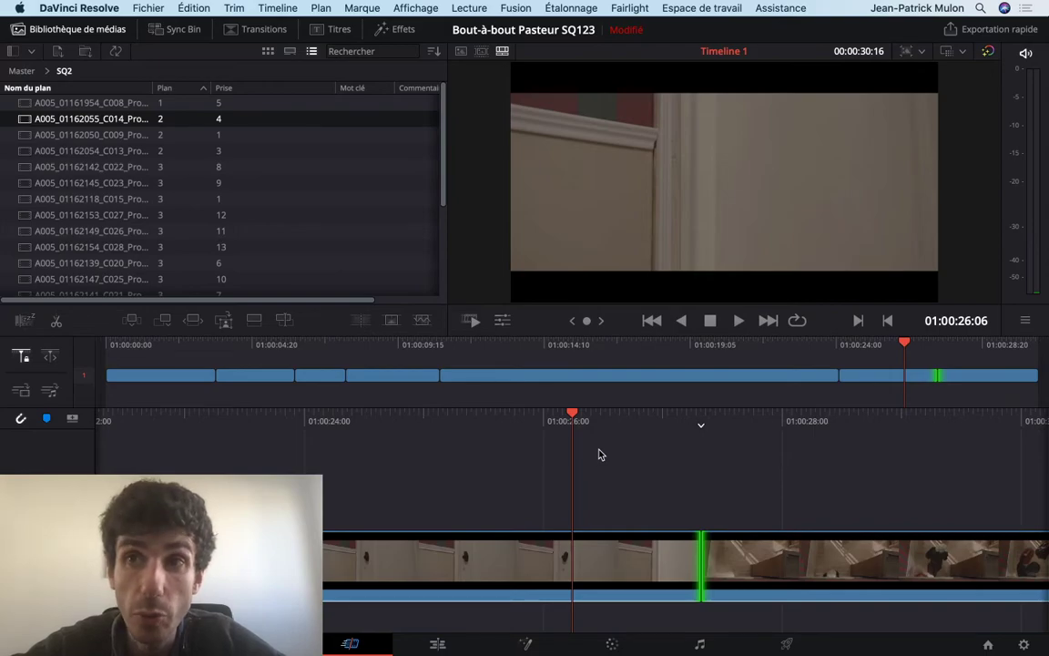
key("space")
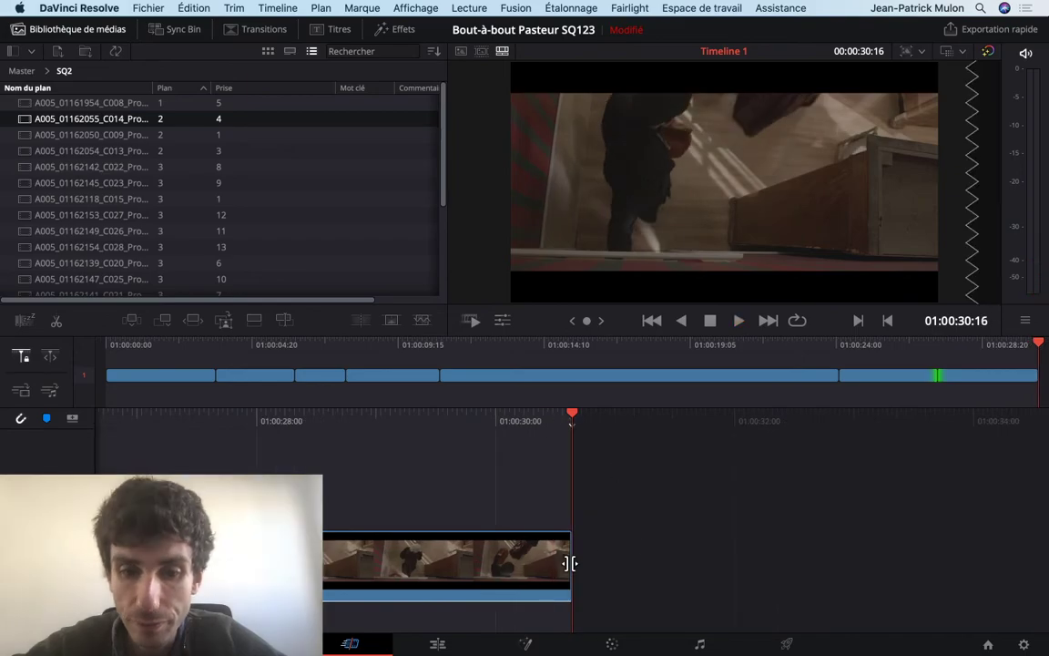
left_click_drag(570, 561, 680, 572)
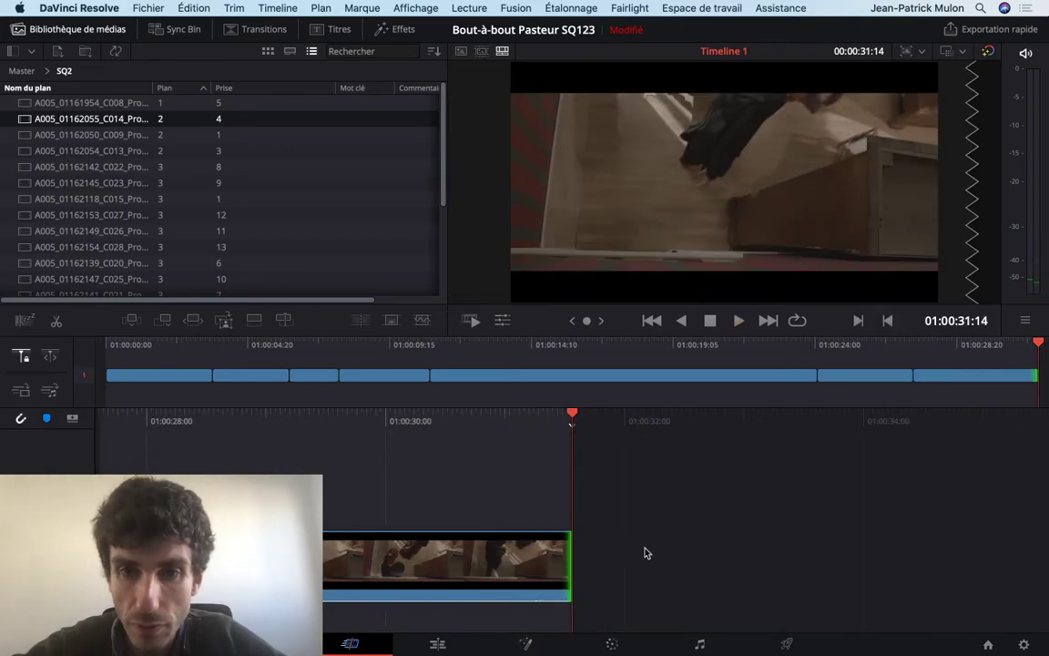
key("j")
key("j")
key("j")
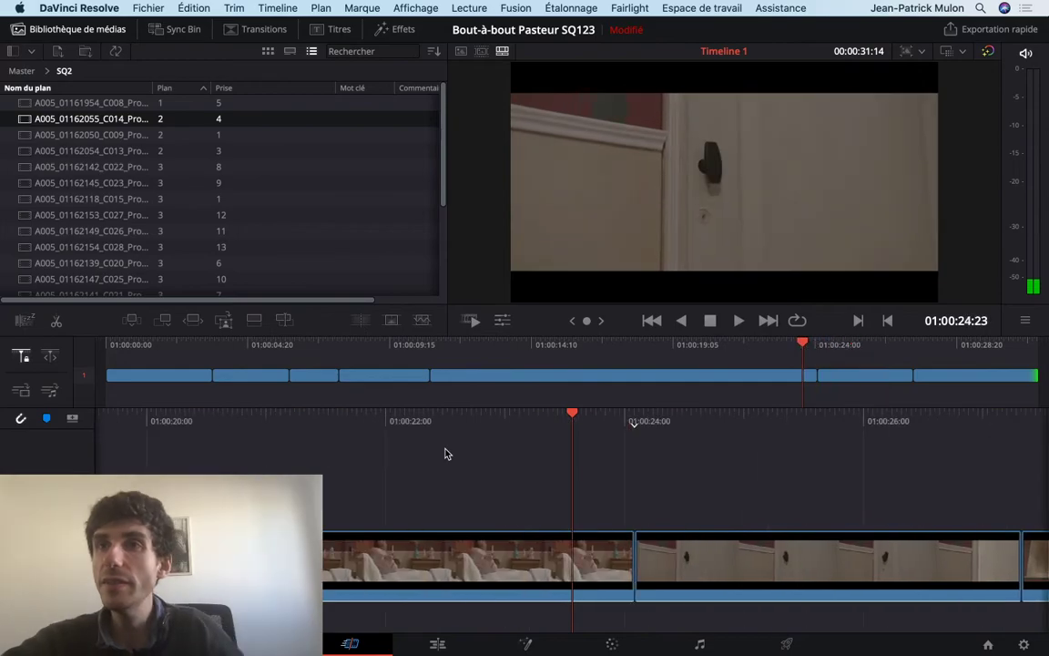
Stop on the bed shot and shuttle through Timeline 1 with J/K/L on the Edit page.
key("k")
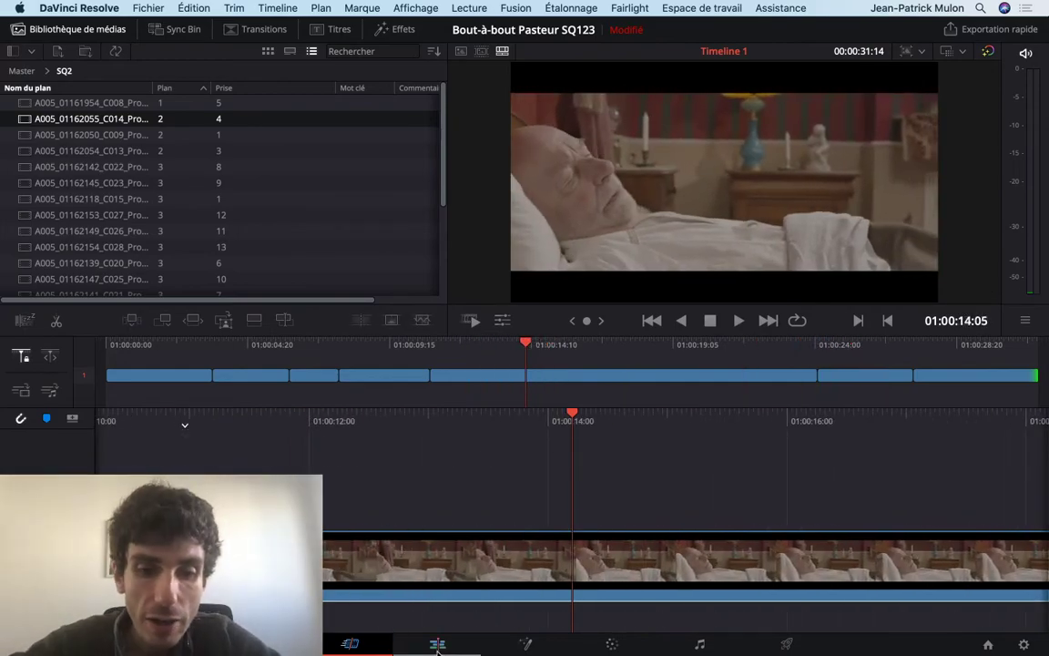
left_click(437, 643)
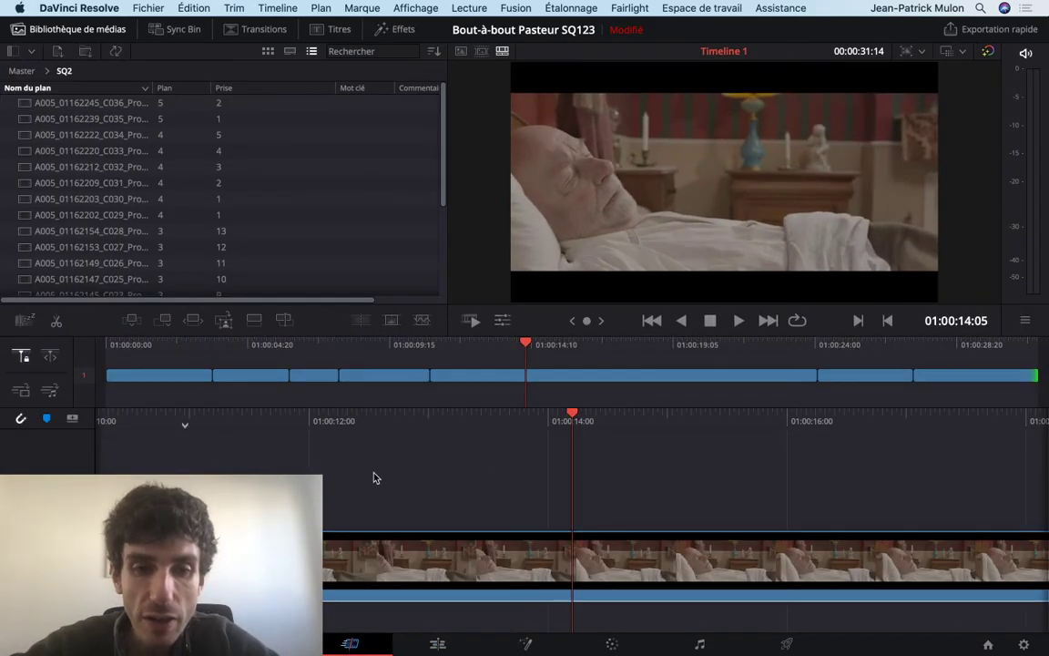
key("l")
key("l")
key("l")
key("j")
key("j")
key("j")
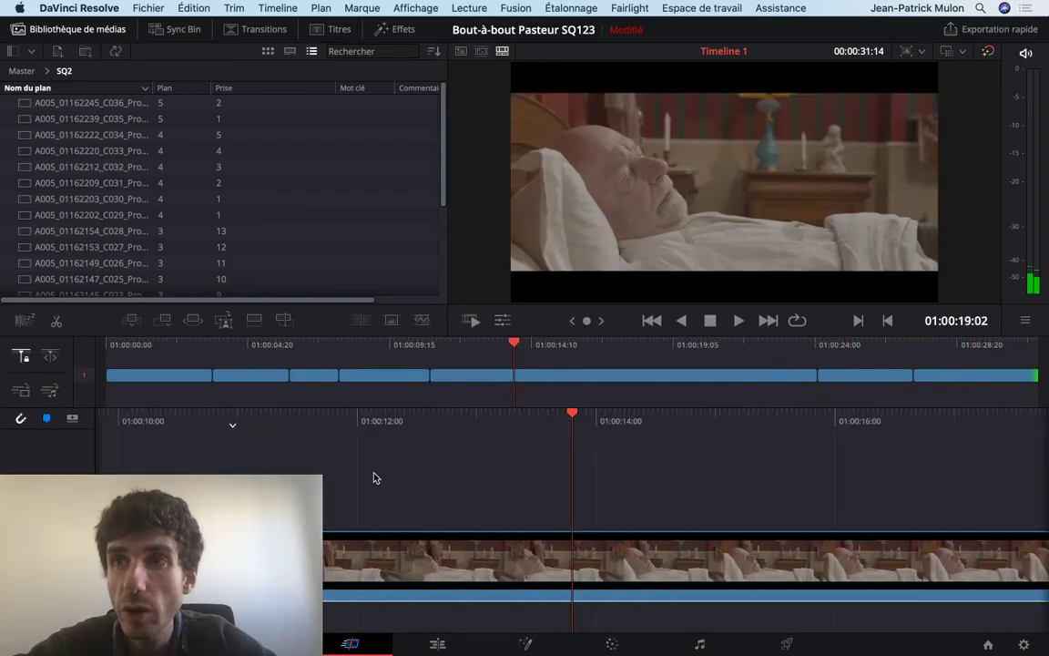
key("l")
key("l")
key("l")
key("k")
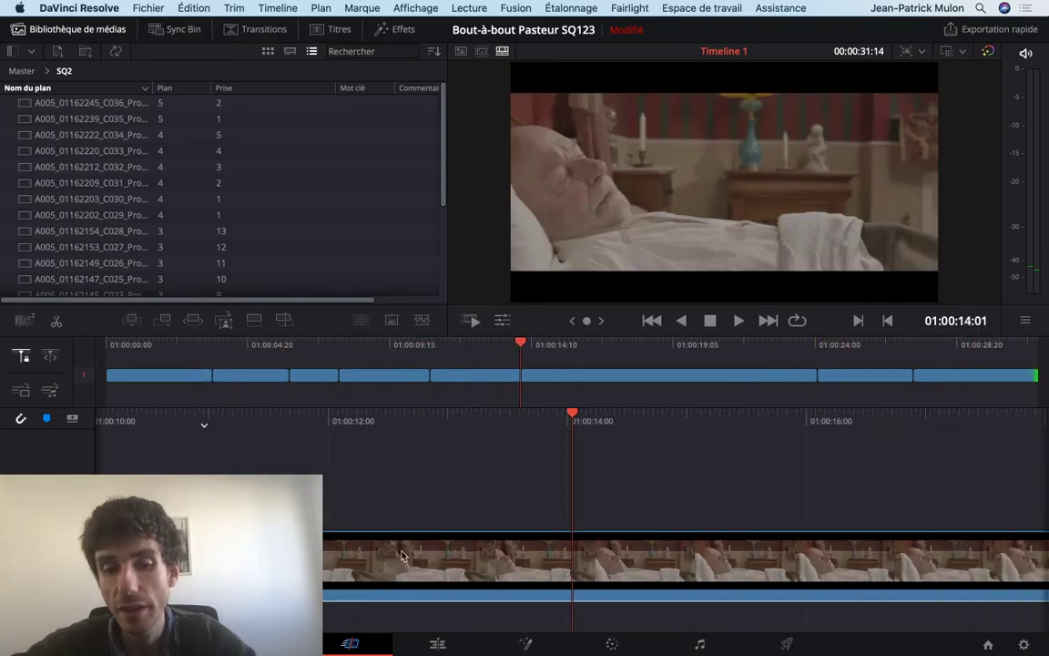
left_click(431, 644)
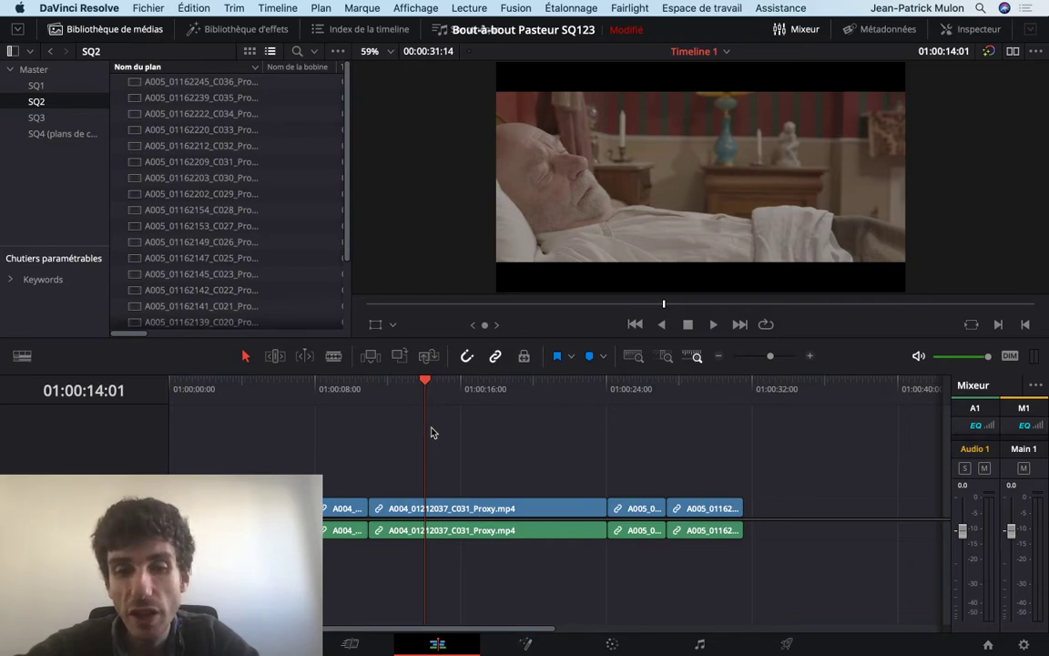
On the Cut page, shuttle backward and forward through the full 00:00:31:14 rough-cut.
left_click(373, 647)
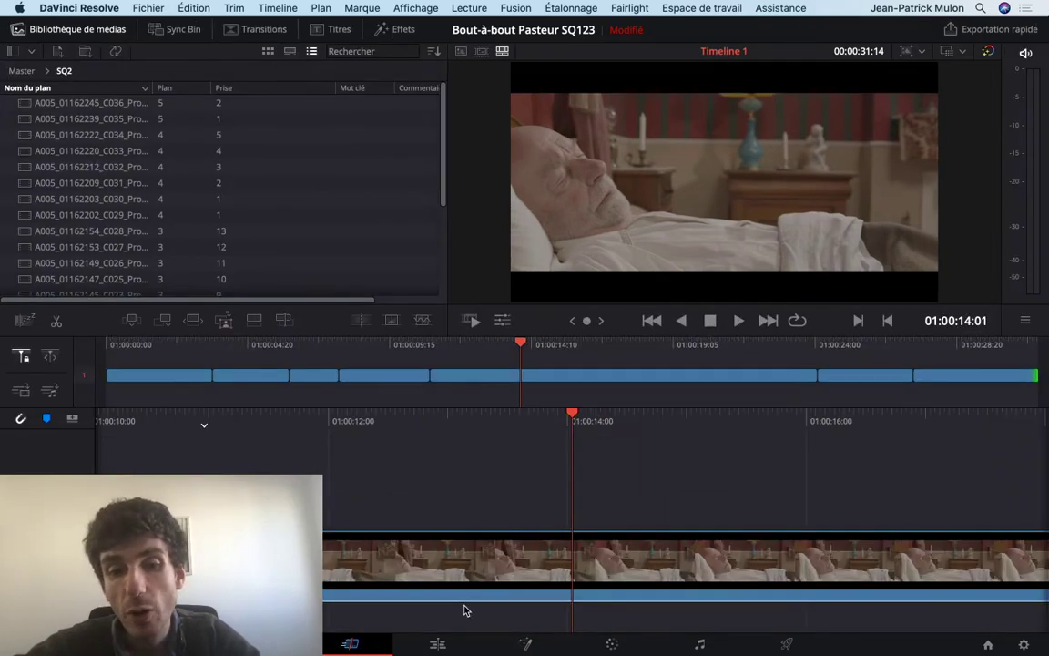
key("j")
key("j")
key("j")
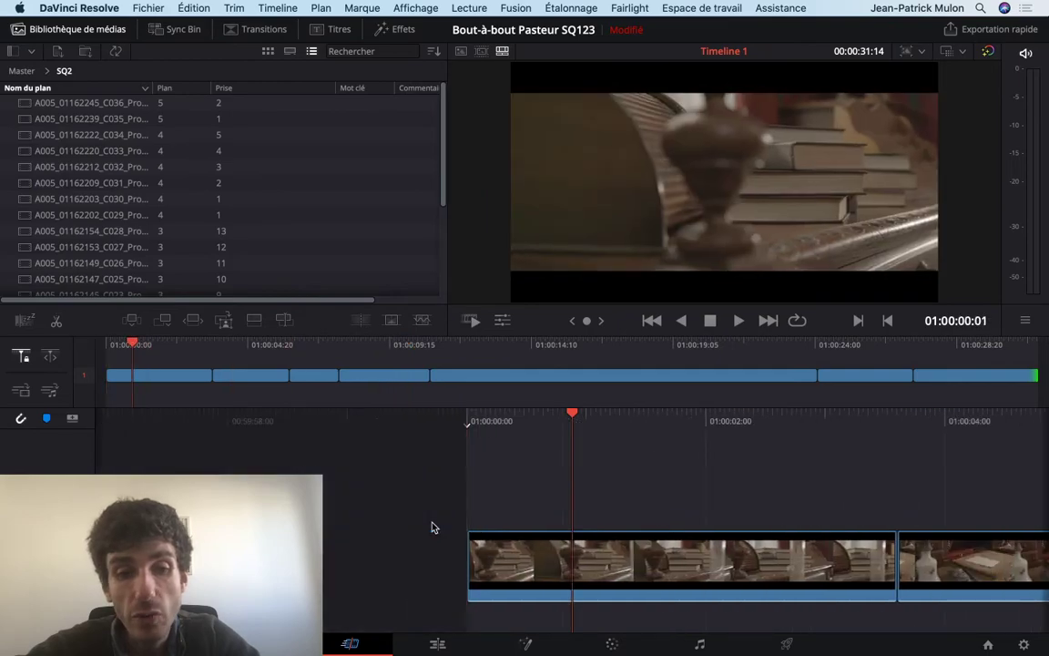
key("l")
key("l")
key("l")
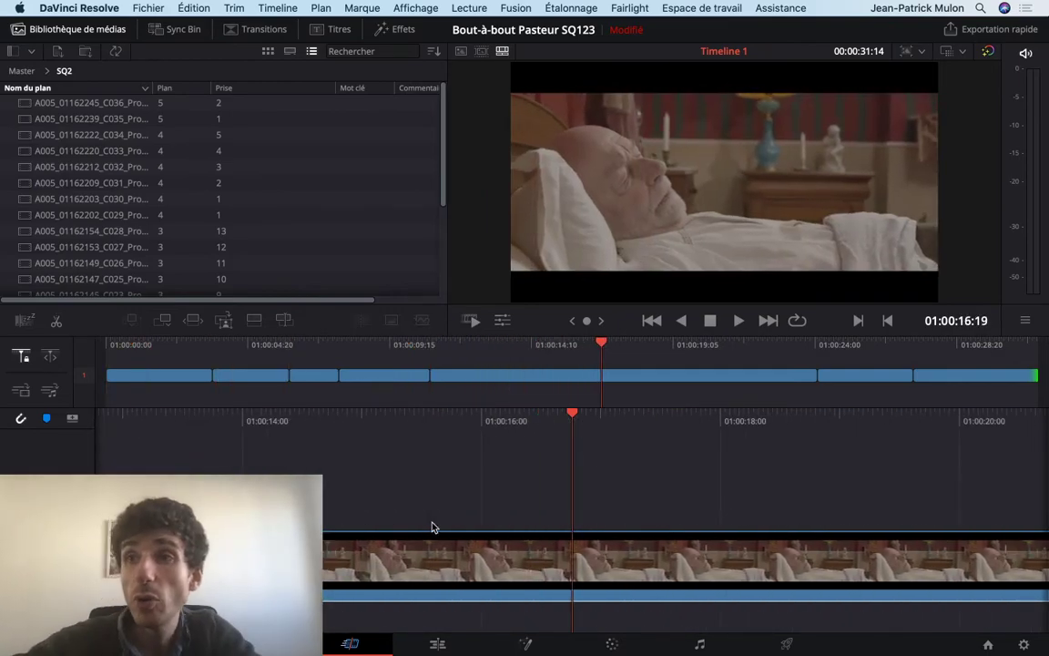
key("l")
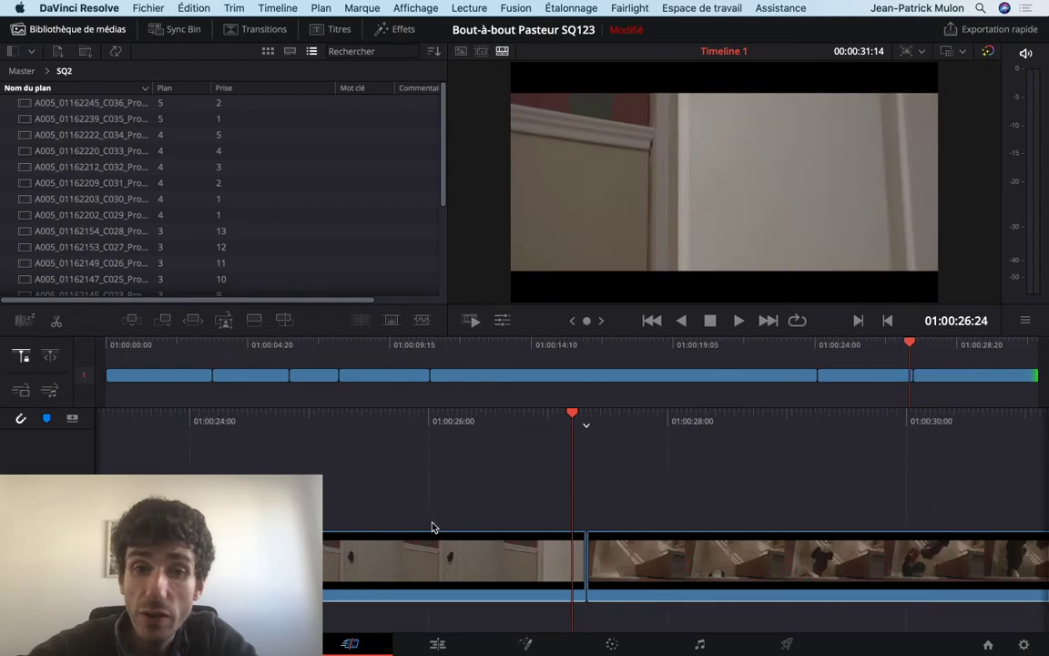
key("j")
key("j")
key("j")
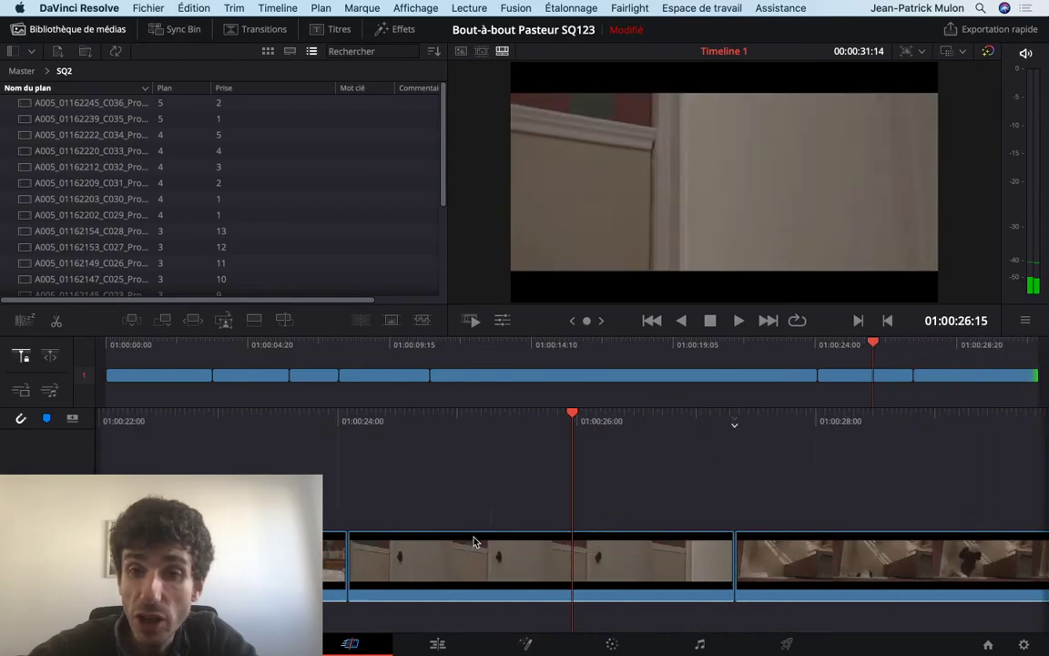
key("j")
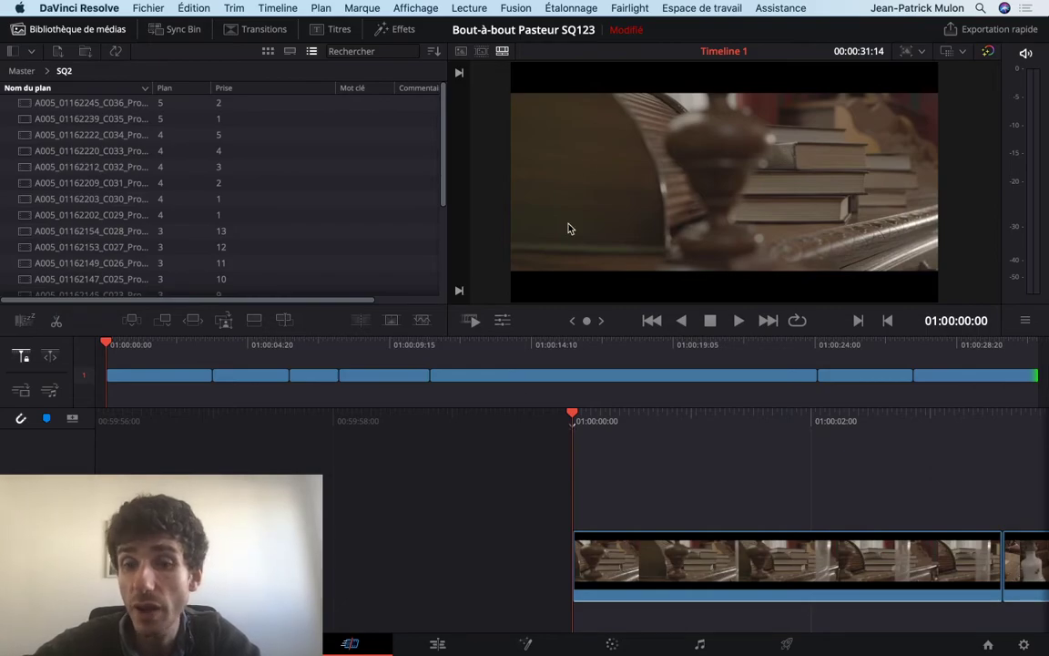
Leave the timeline resolution unchanged and fast-review the 00:00:31:14 rough-cut through its C014 ending.
left_click(906, 52)
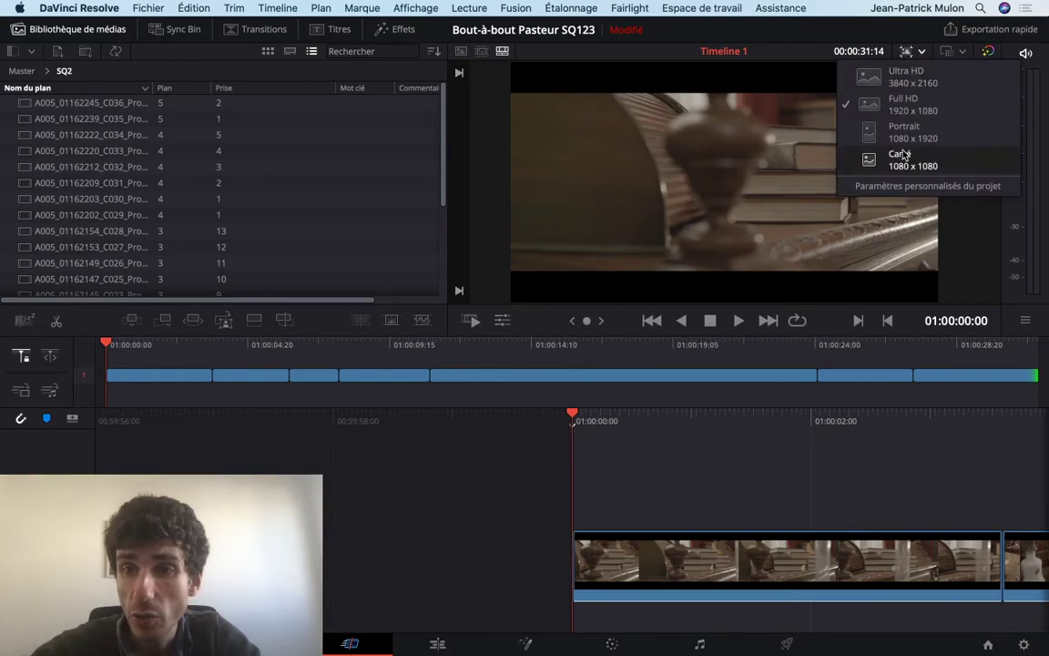
left_click(902, 210)
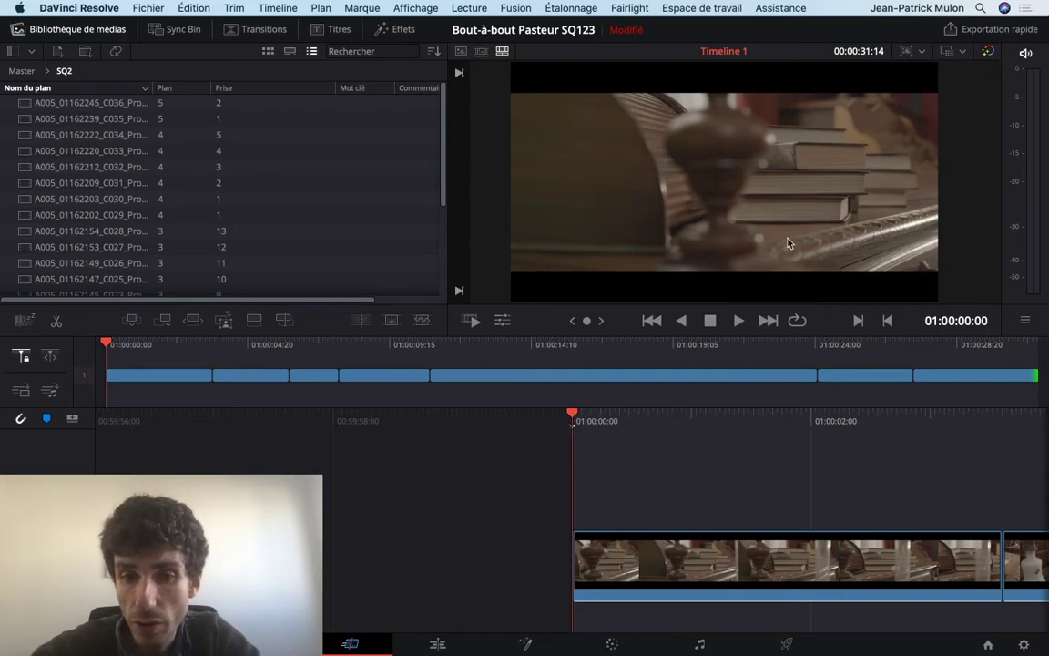
left_click(473, 321)
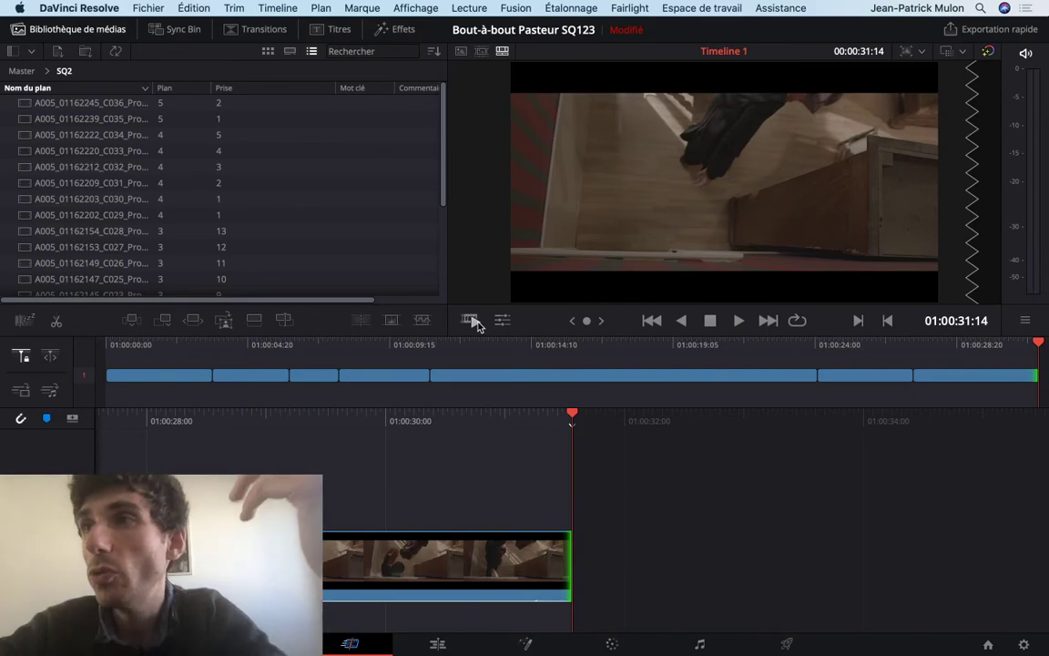
left_click(469, 320)
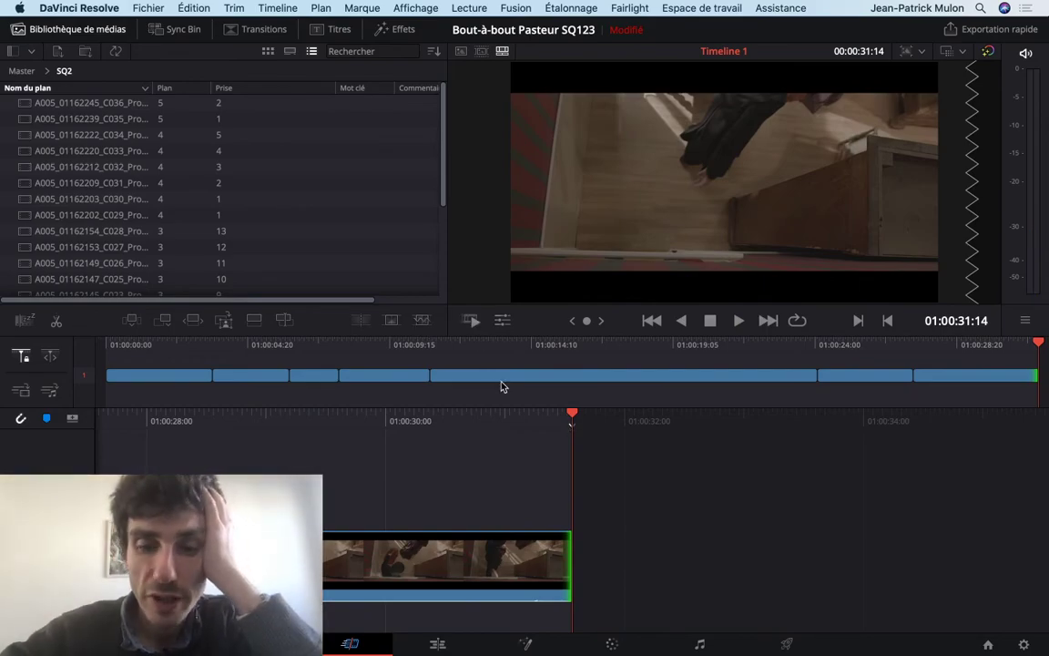
scroll(364, 282, "down", 5)
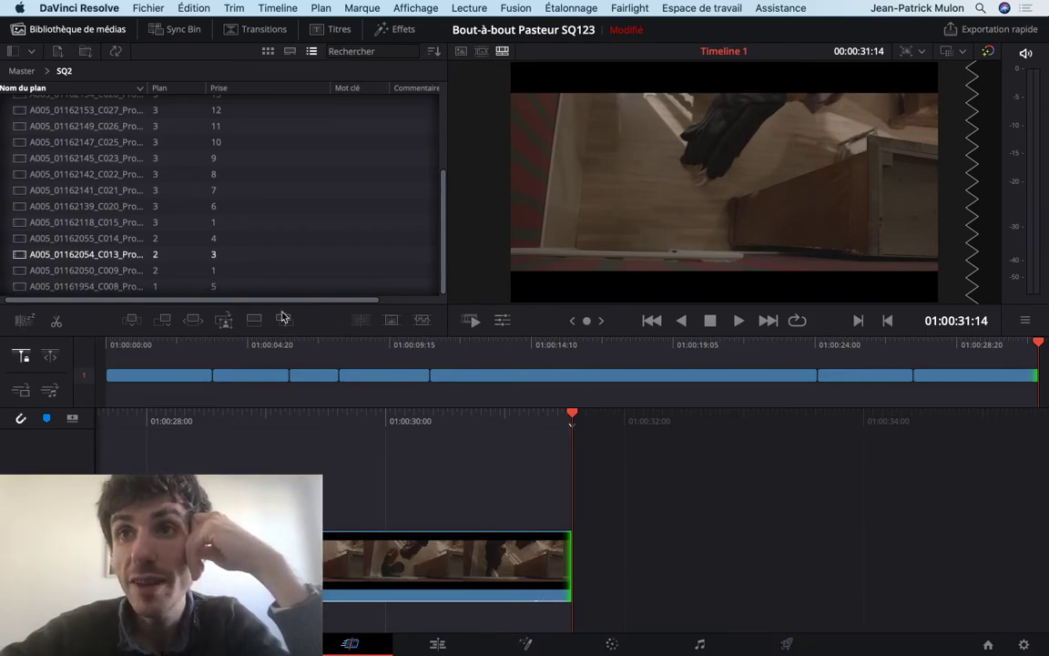
Switch to the Deliver page to view Timeline 1's export settings.
left_click(792, 646)
scroll(607, 431, "up", 3)
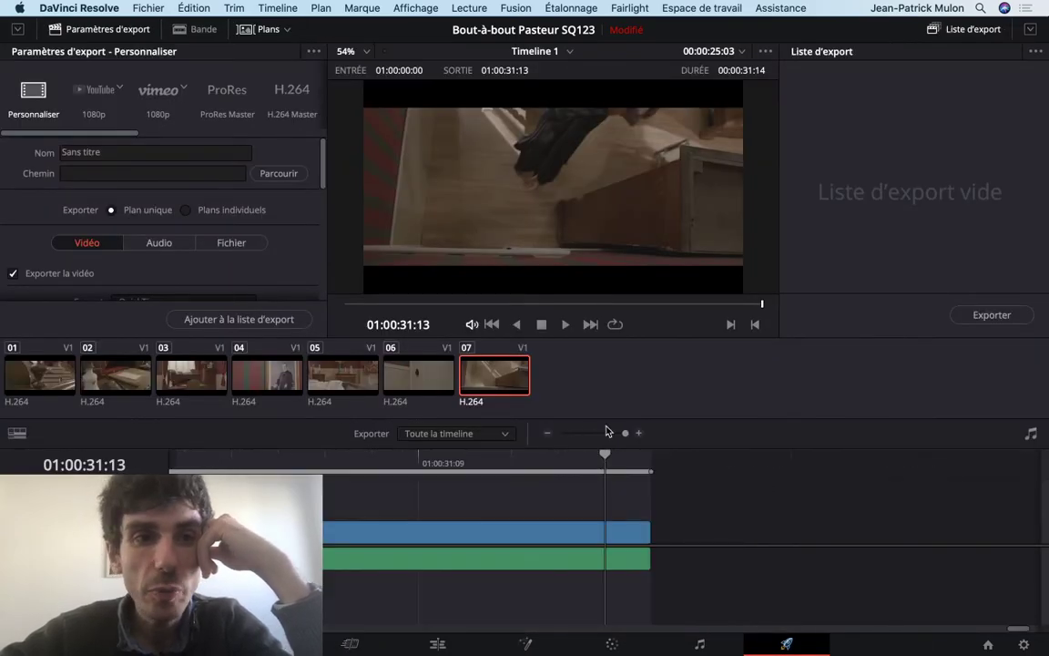
scroll(606, 432, "down", 2)
scroll(607, 432, "down", 2)
scroll(606, 432, "up", 3)
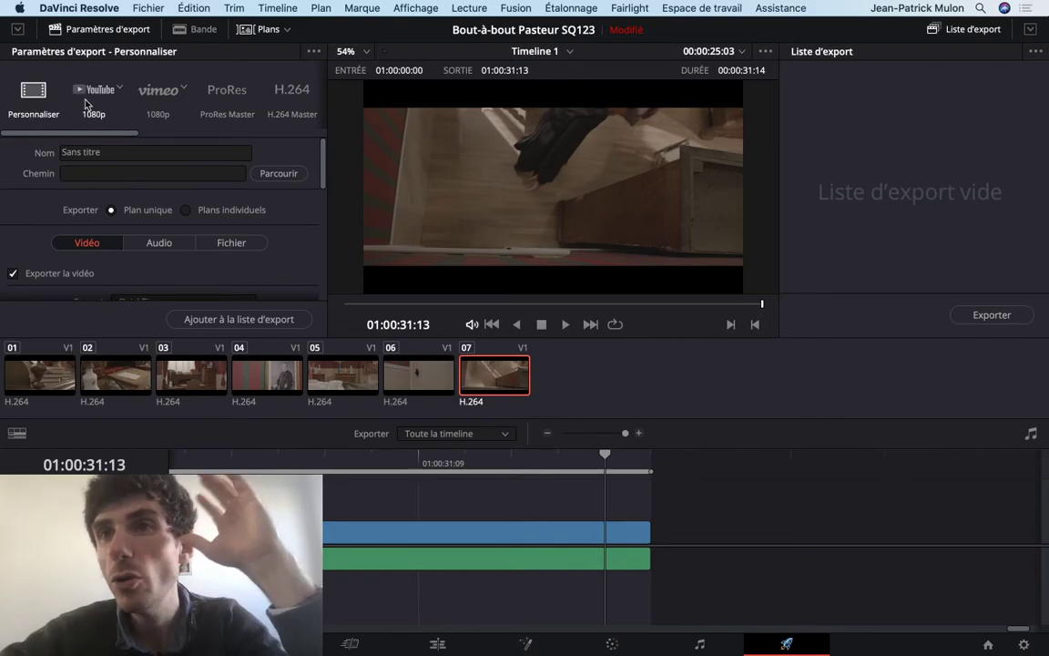
Keep the YouTube preset at 1080p and select the default output file name to replace it.
left_click(116, 90)
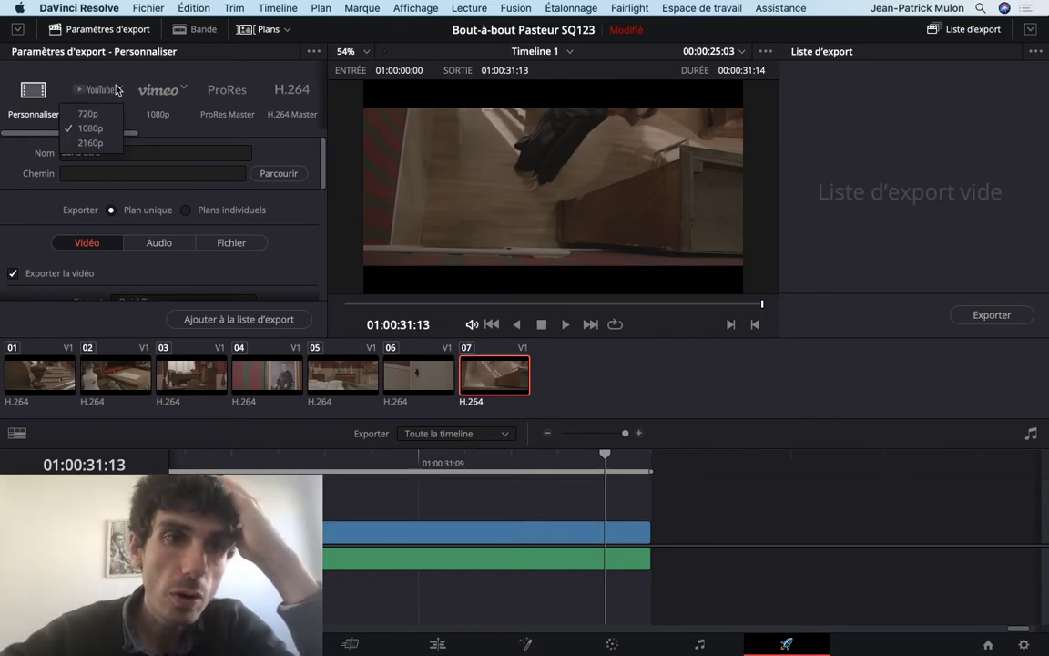
left_click(108, 80)
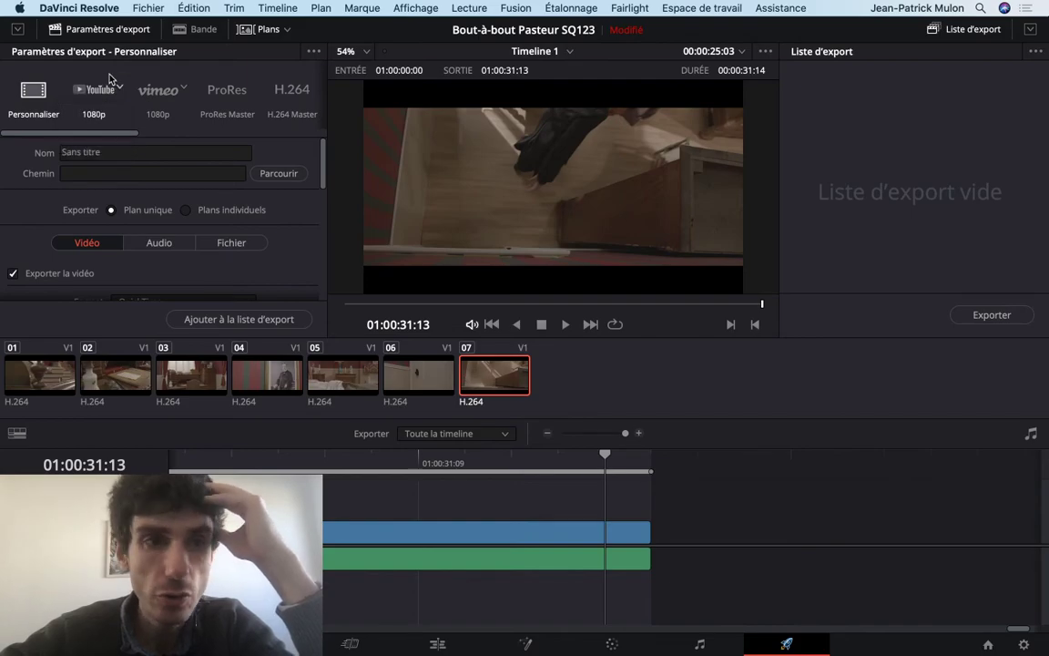
left_click(104, 82)
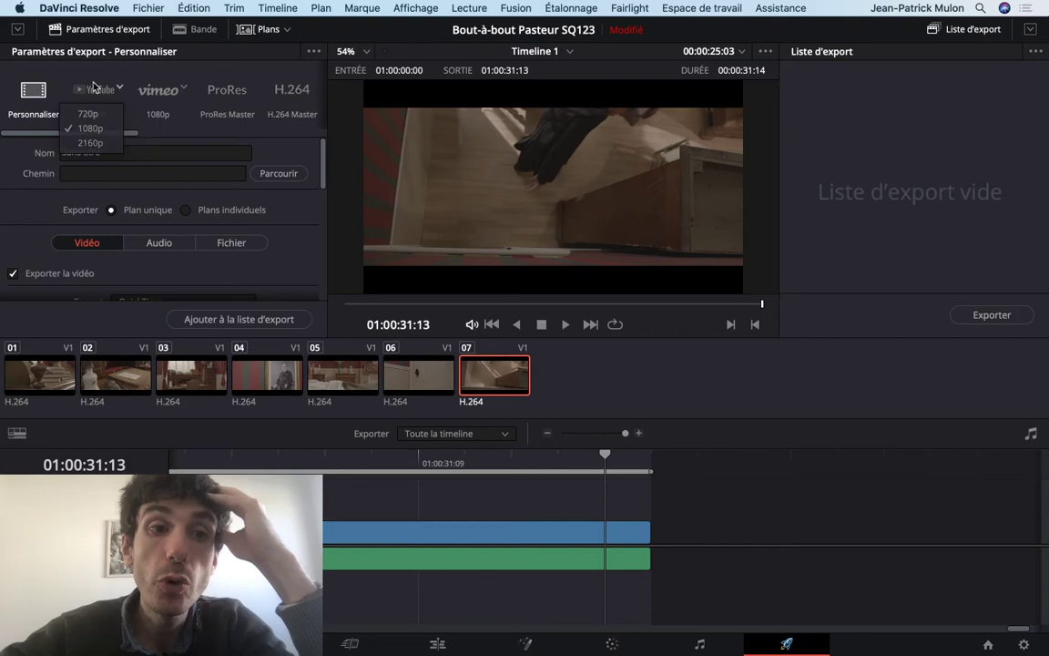
left_click(75, 129)
left_click(115, 153)
type("JPa")
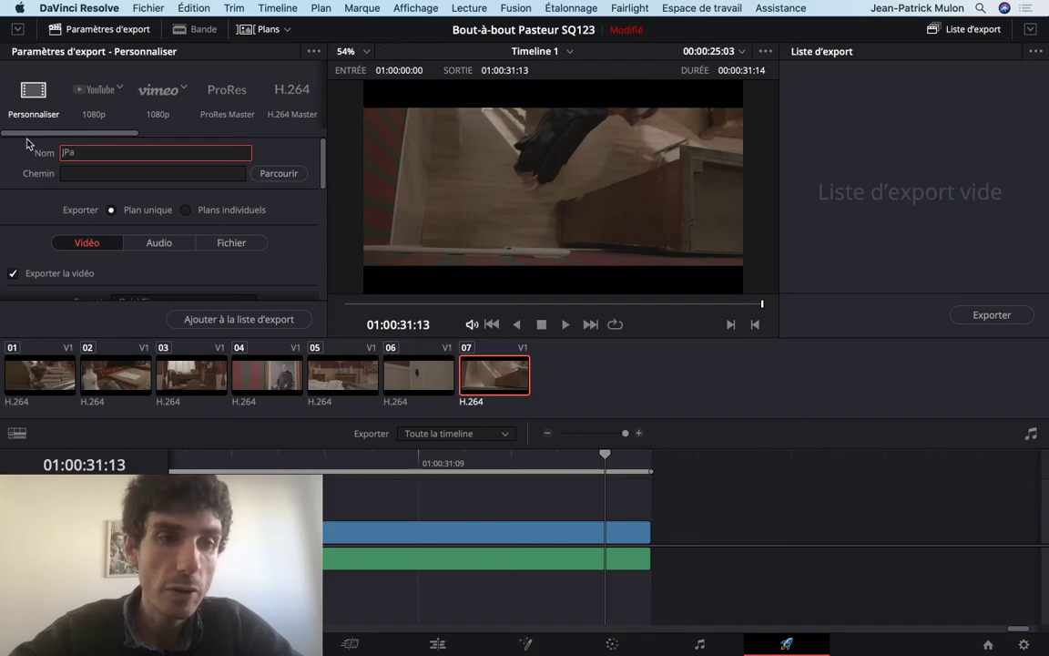
Complete the export file name with the student's name and project initials, and set the Desktop as the save location.
type("Mulon_")
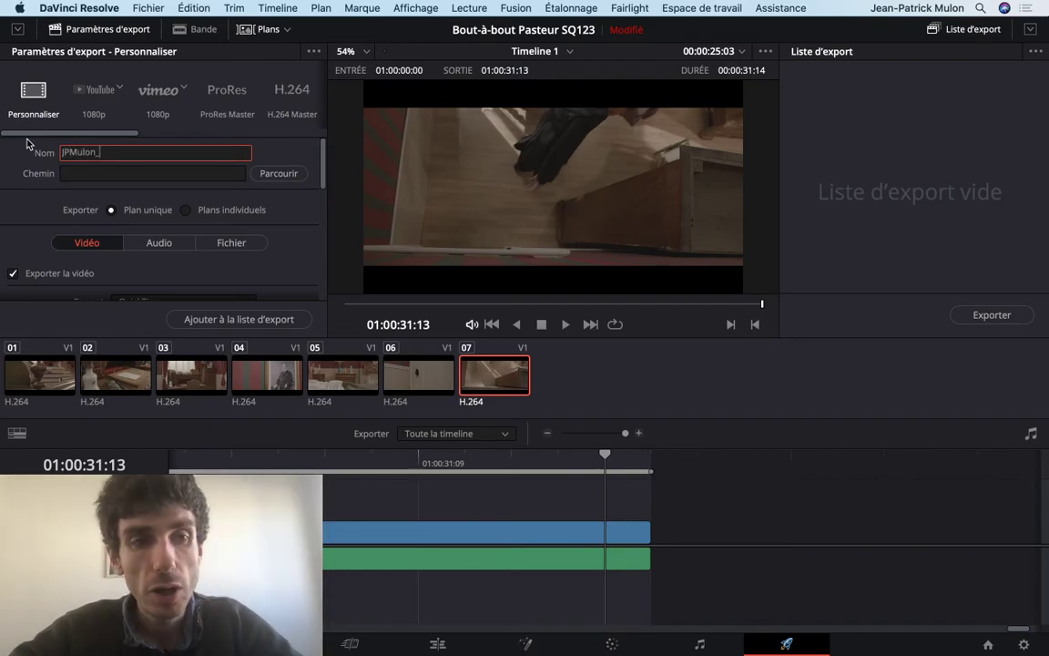
type("MMI1_Pasteur")
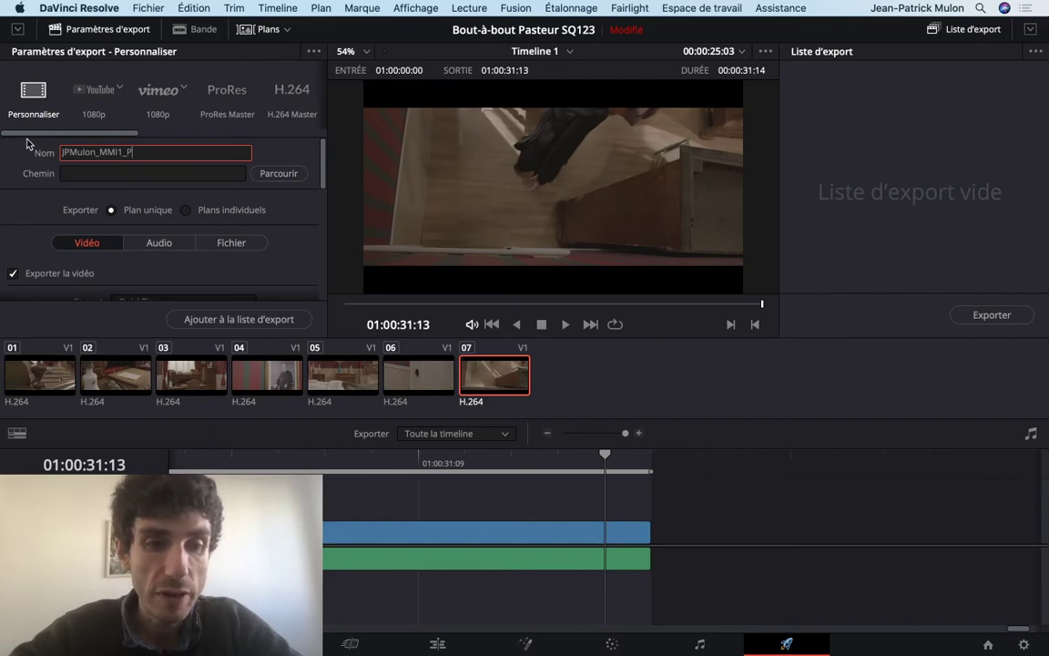
left_click(275, 173)
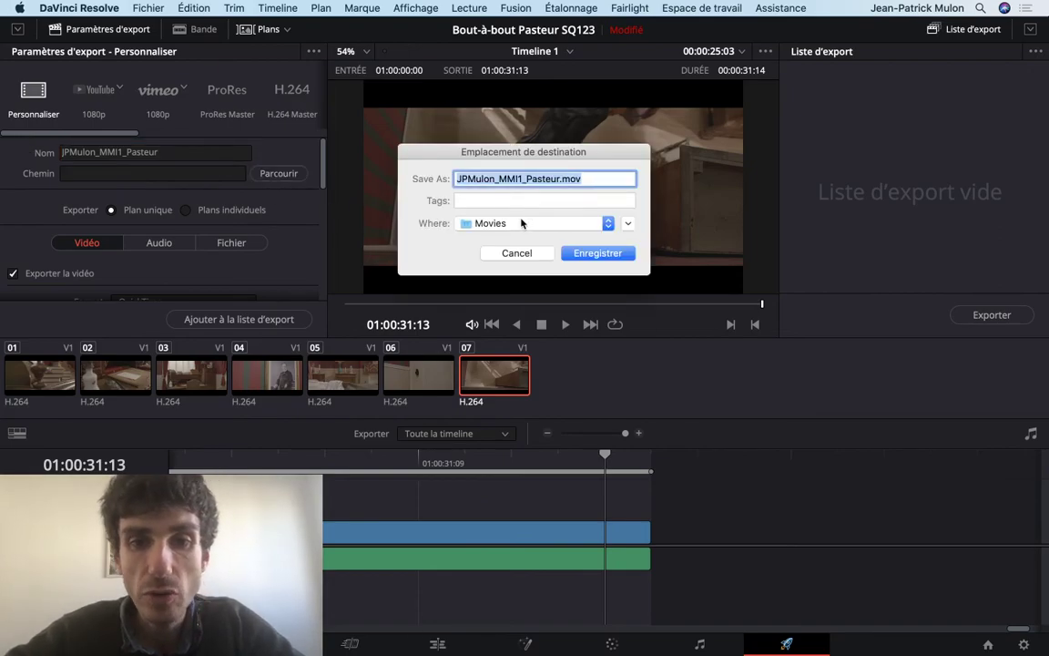
left_click(523, 222)
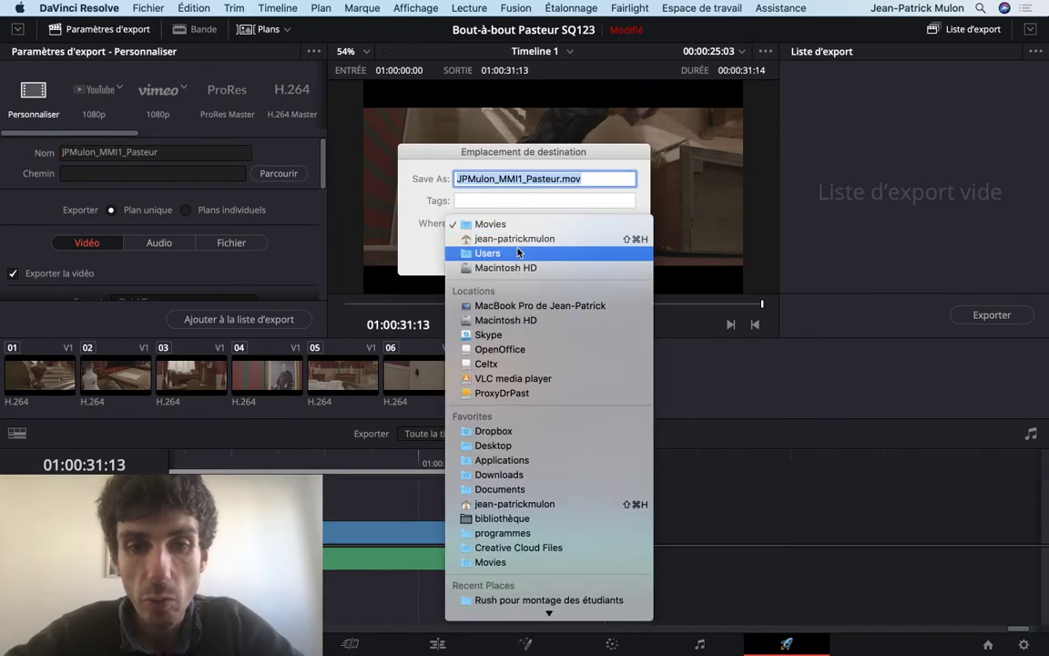
left_click(499, 445)
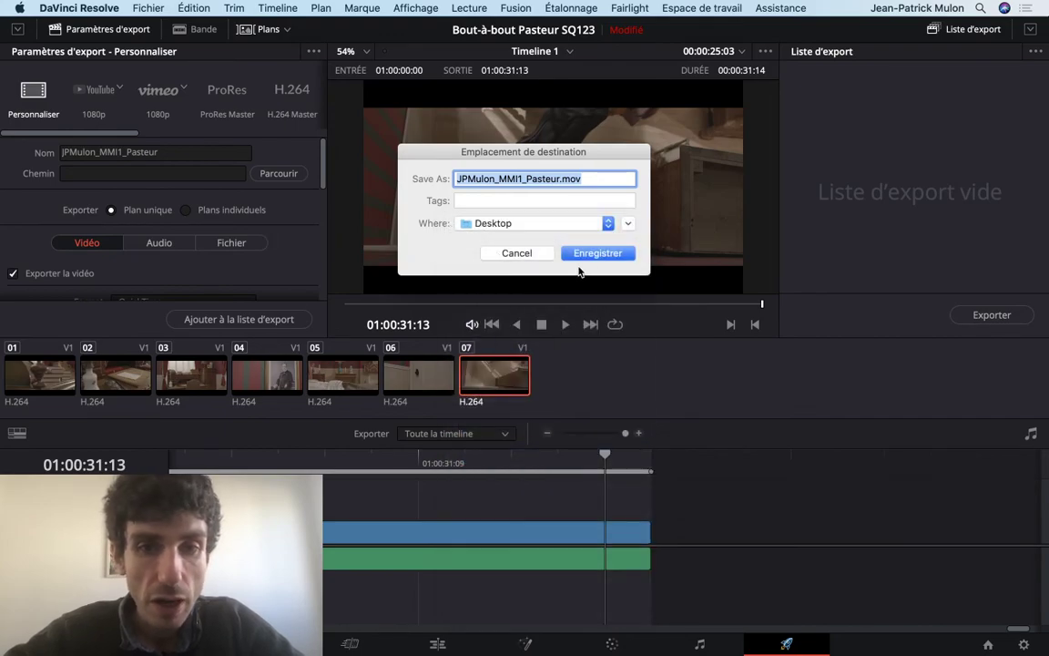
left_click(579, 257)
scroll(298, 254, "down", 2)
scroll(298, 254, "down", 2)
Add Timeline 1 to the render queue as Job 1 and render its .mov export to the Desktop.
scroll(297, 256, "down", 2)
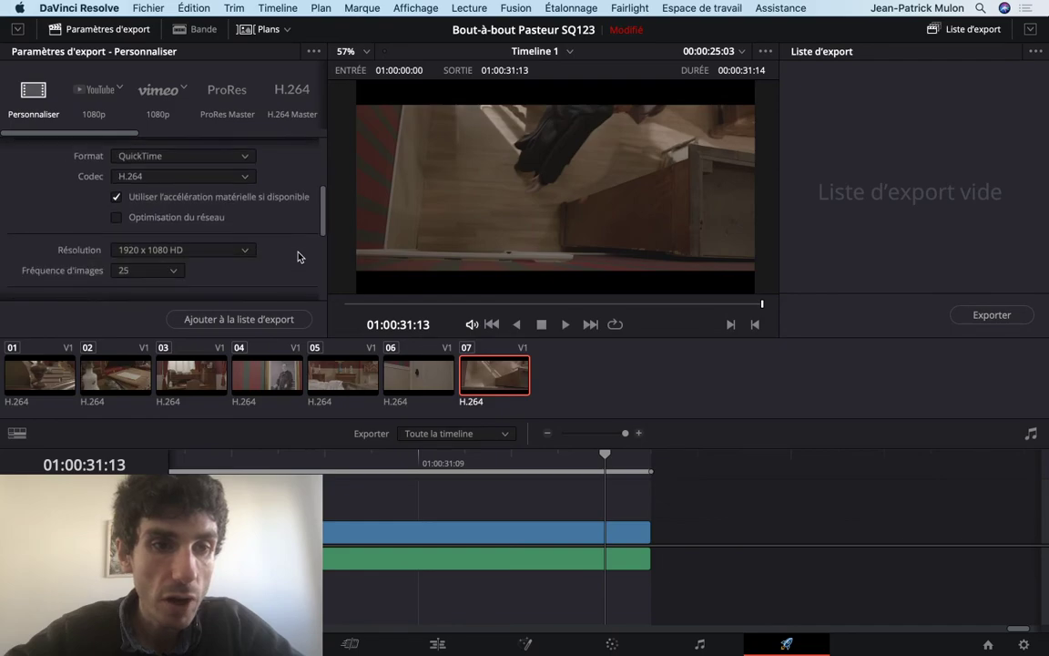
scroll(298, 257, "down", 3)
scroll(298, 257, "down", 2)
scroll(298, 257, "up", 10)
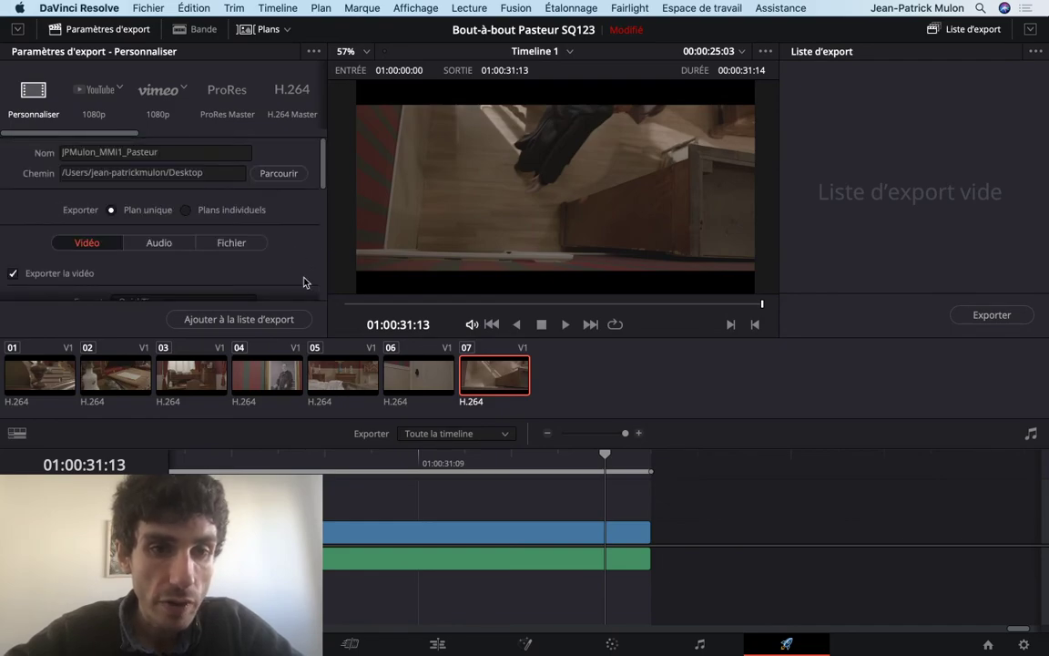
scroll(283, 296, "down", 1)
scroll(280, 300, "down", 8)
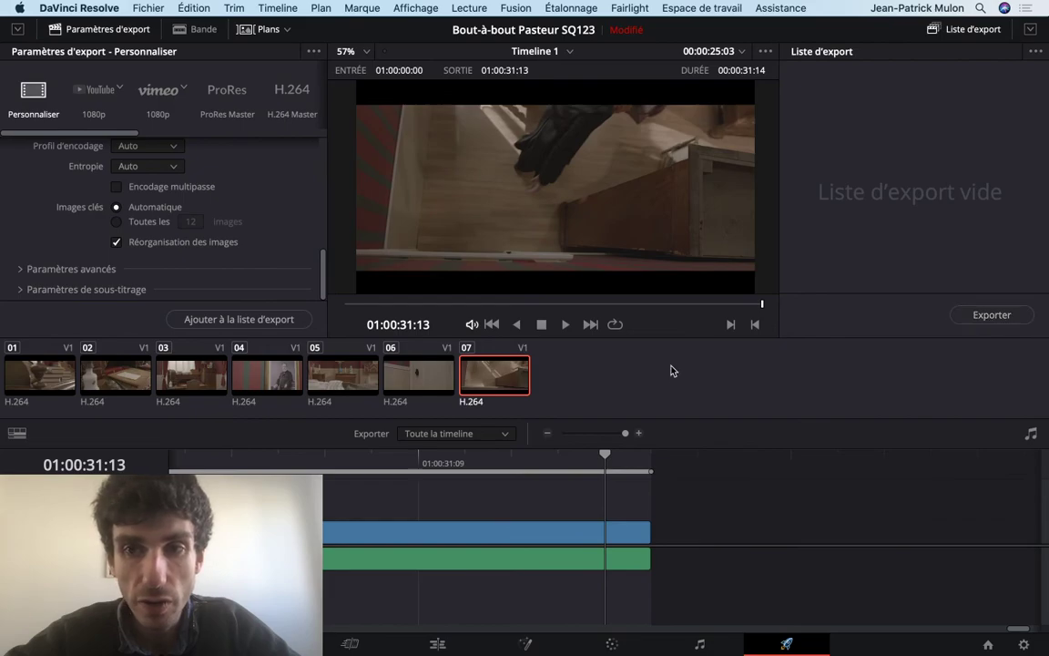
left_click(273, 319)
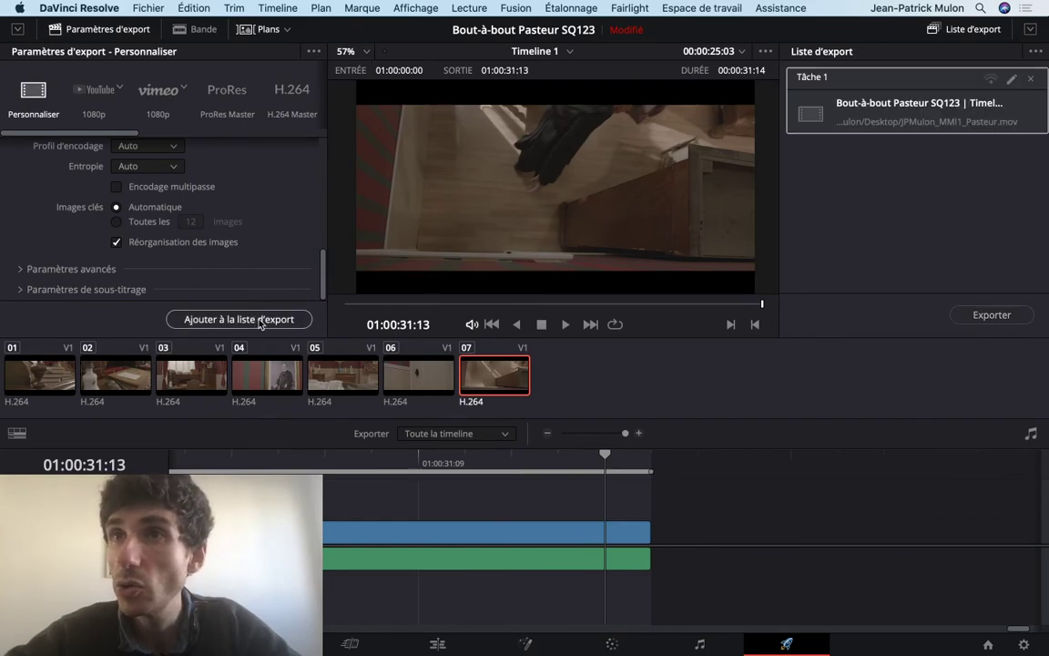
left_click(979, 315)
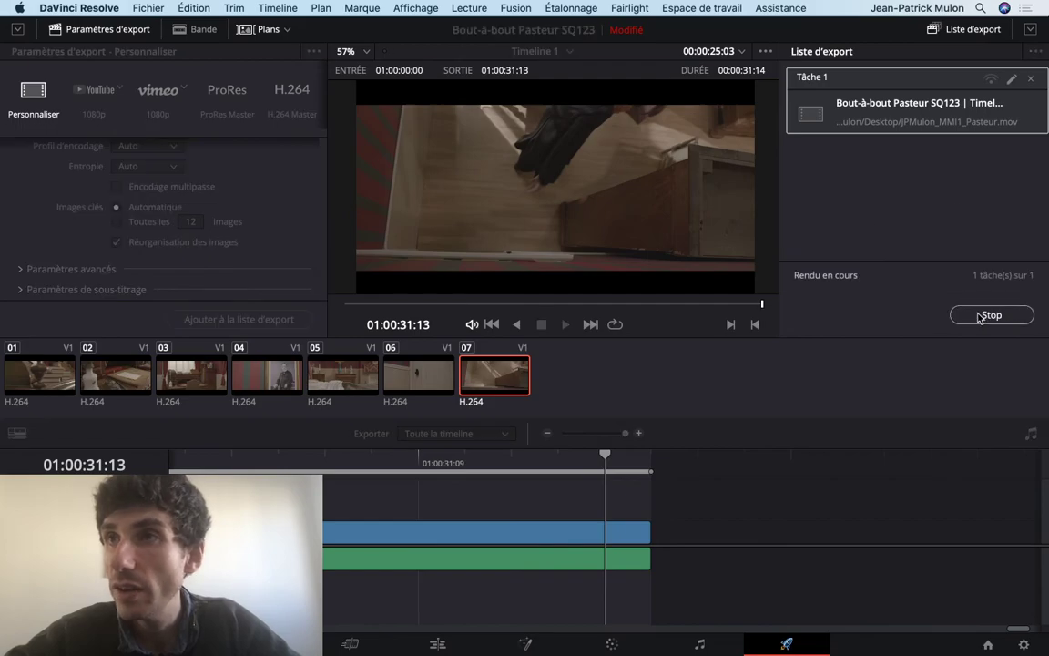